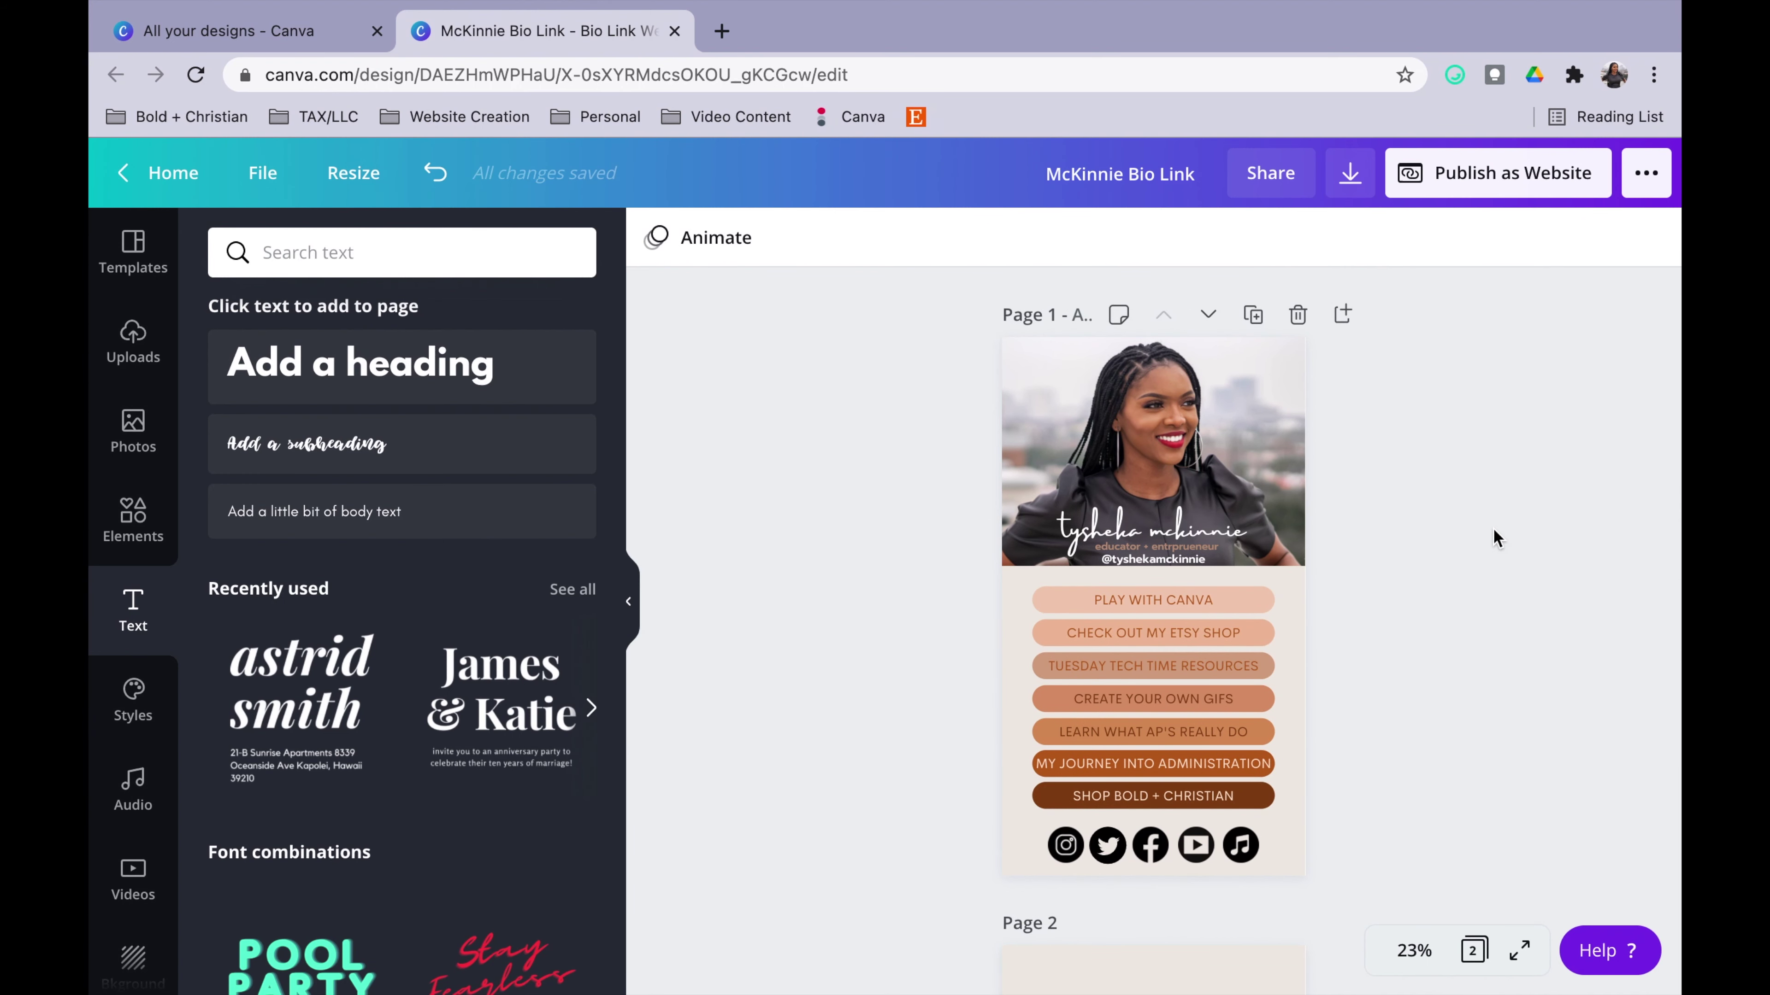
Add the black-dress portrait with the city skyline behind it from the 2/6 Photoshoot folder to the blank page 2
{"action": "scroll", "coordinate": [1493, 529], "scroll_direction": "down", "scroll_amount": 9}
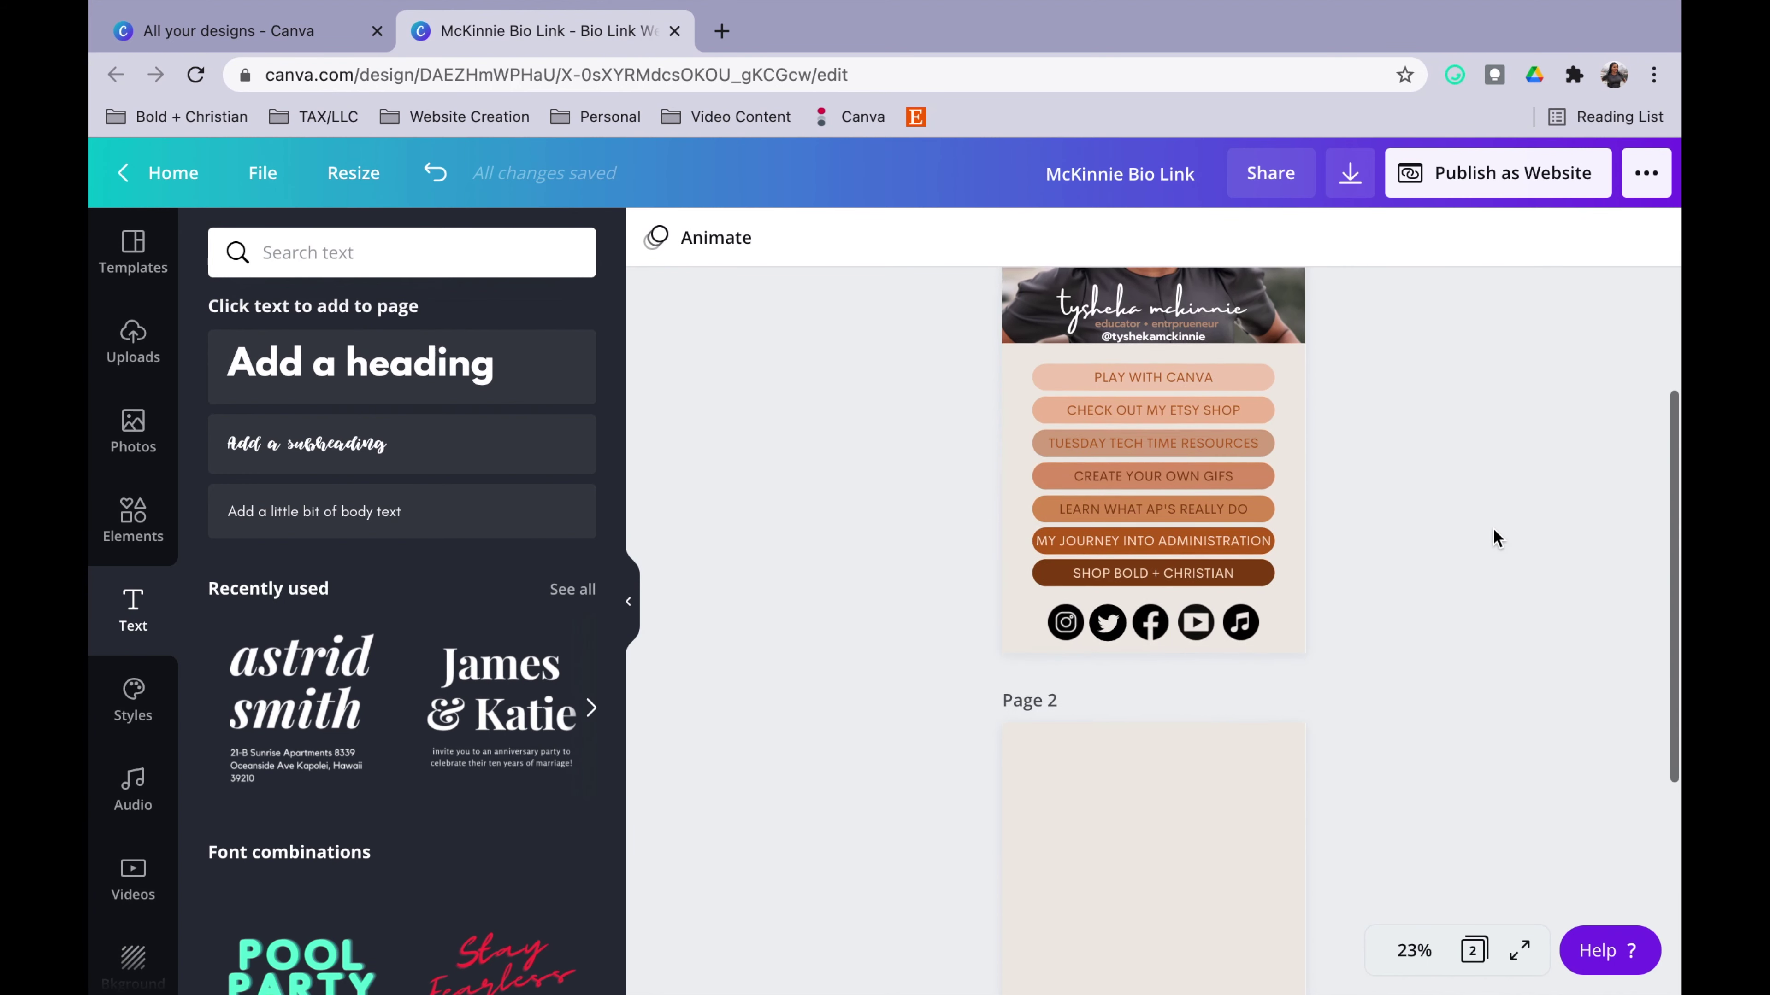
{"action": "left_click", "coordinate": [1045, 615]}
{"action": "scroll", "coordinate": [136, 851], "scroll_direction": "down", "scroll_amount": 3}
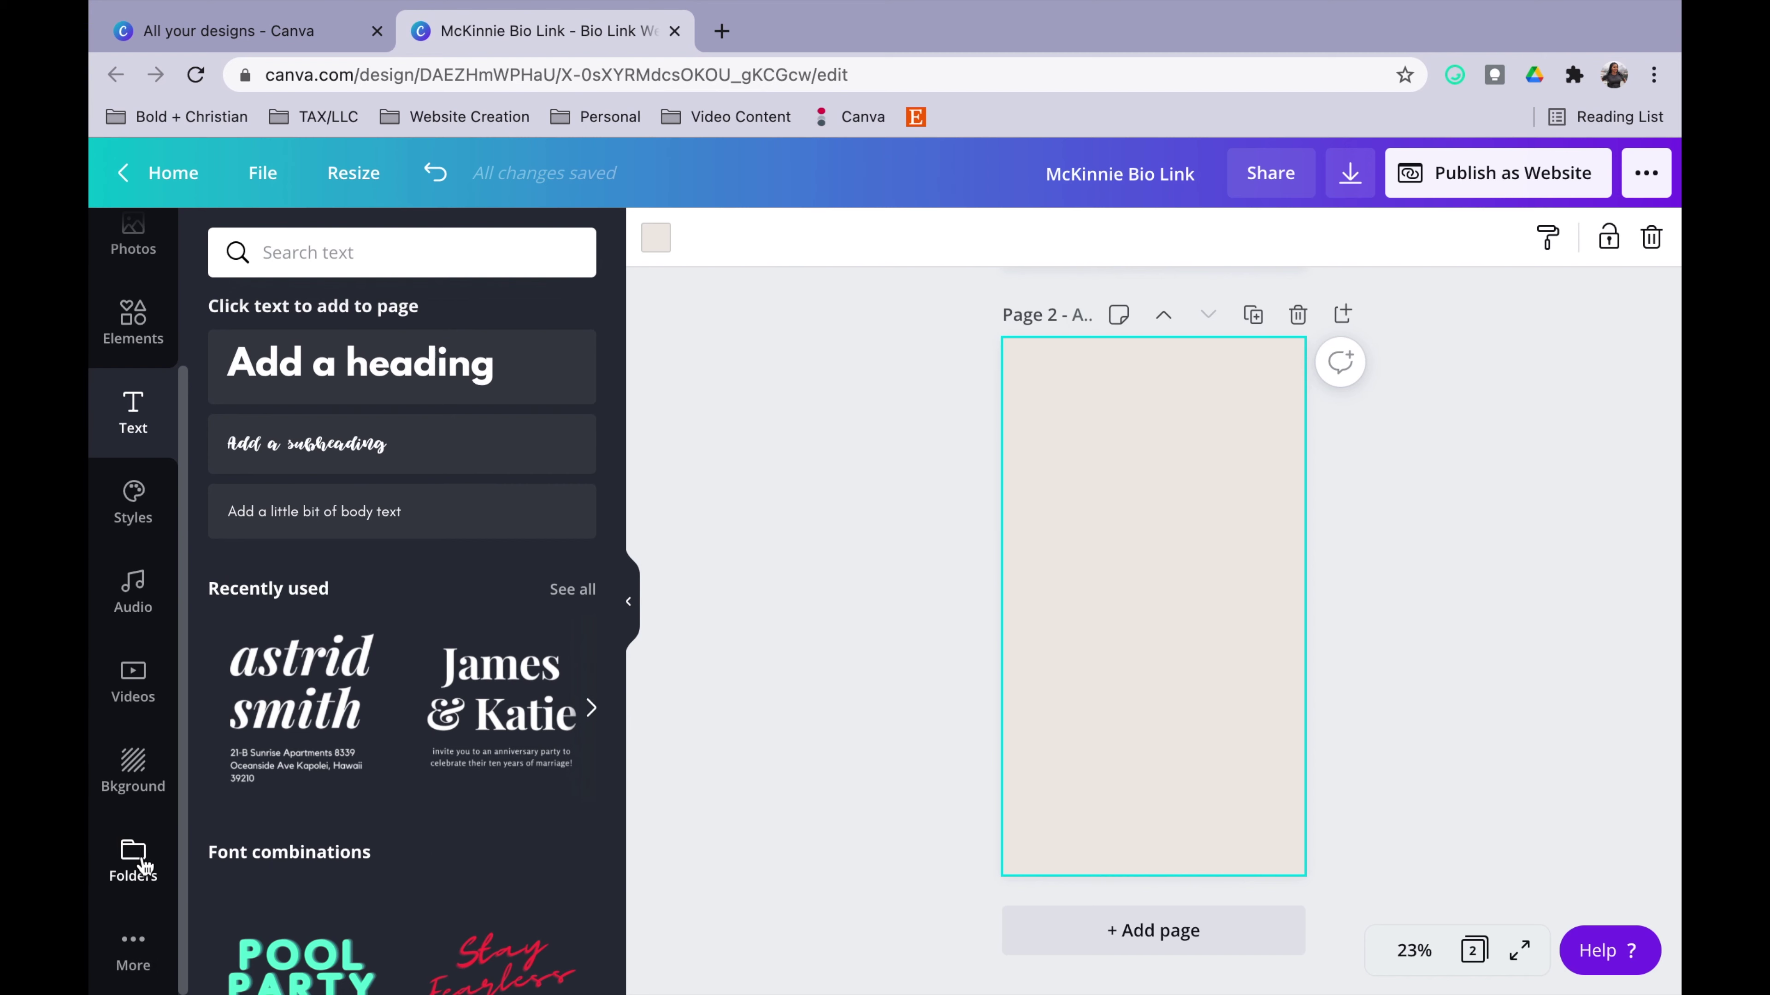
{"action": "left_click", "coordinate": [145, 867]}
{"action": "scroll", "coordinate": [547, 732], "scroll_direction": "down", "scroll_amount": 5}
{"action": "left_click", "coordinate": [470, 496]}
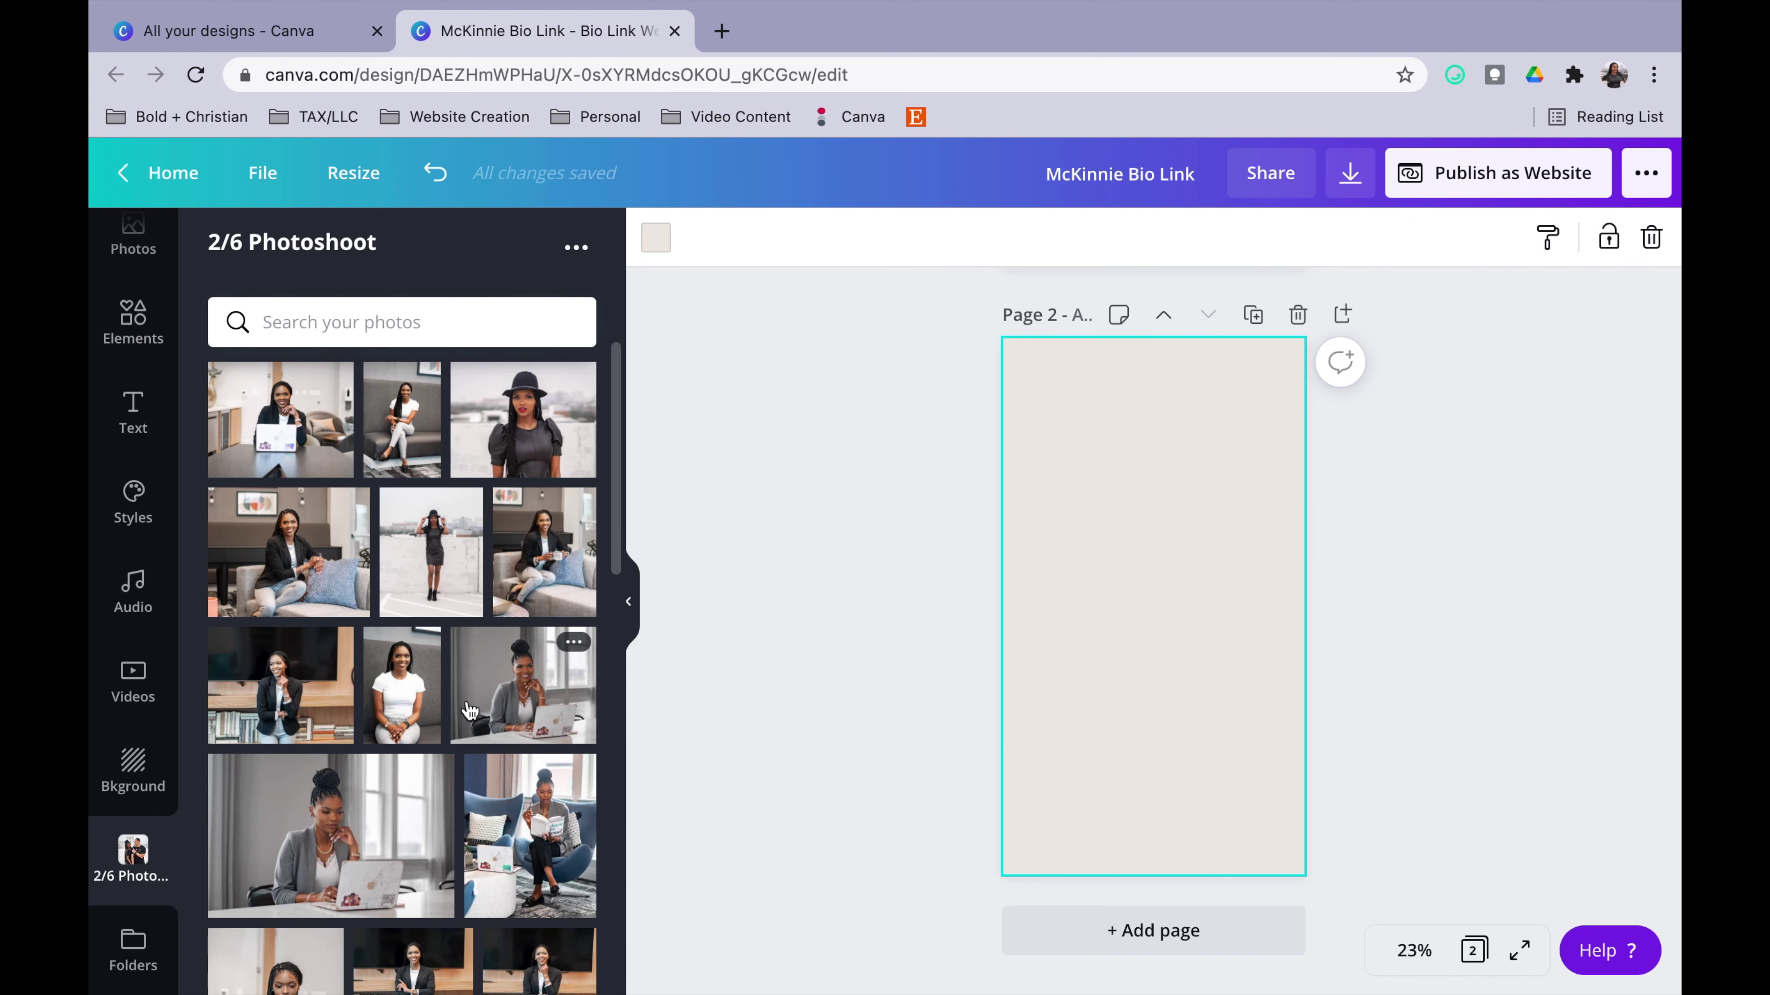
{"action": "scroll", "coordinate": [469, 710], "scroll_direction": "down", "scroll_amount": 5}
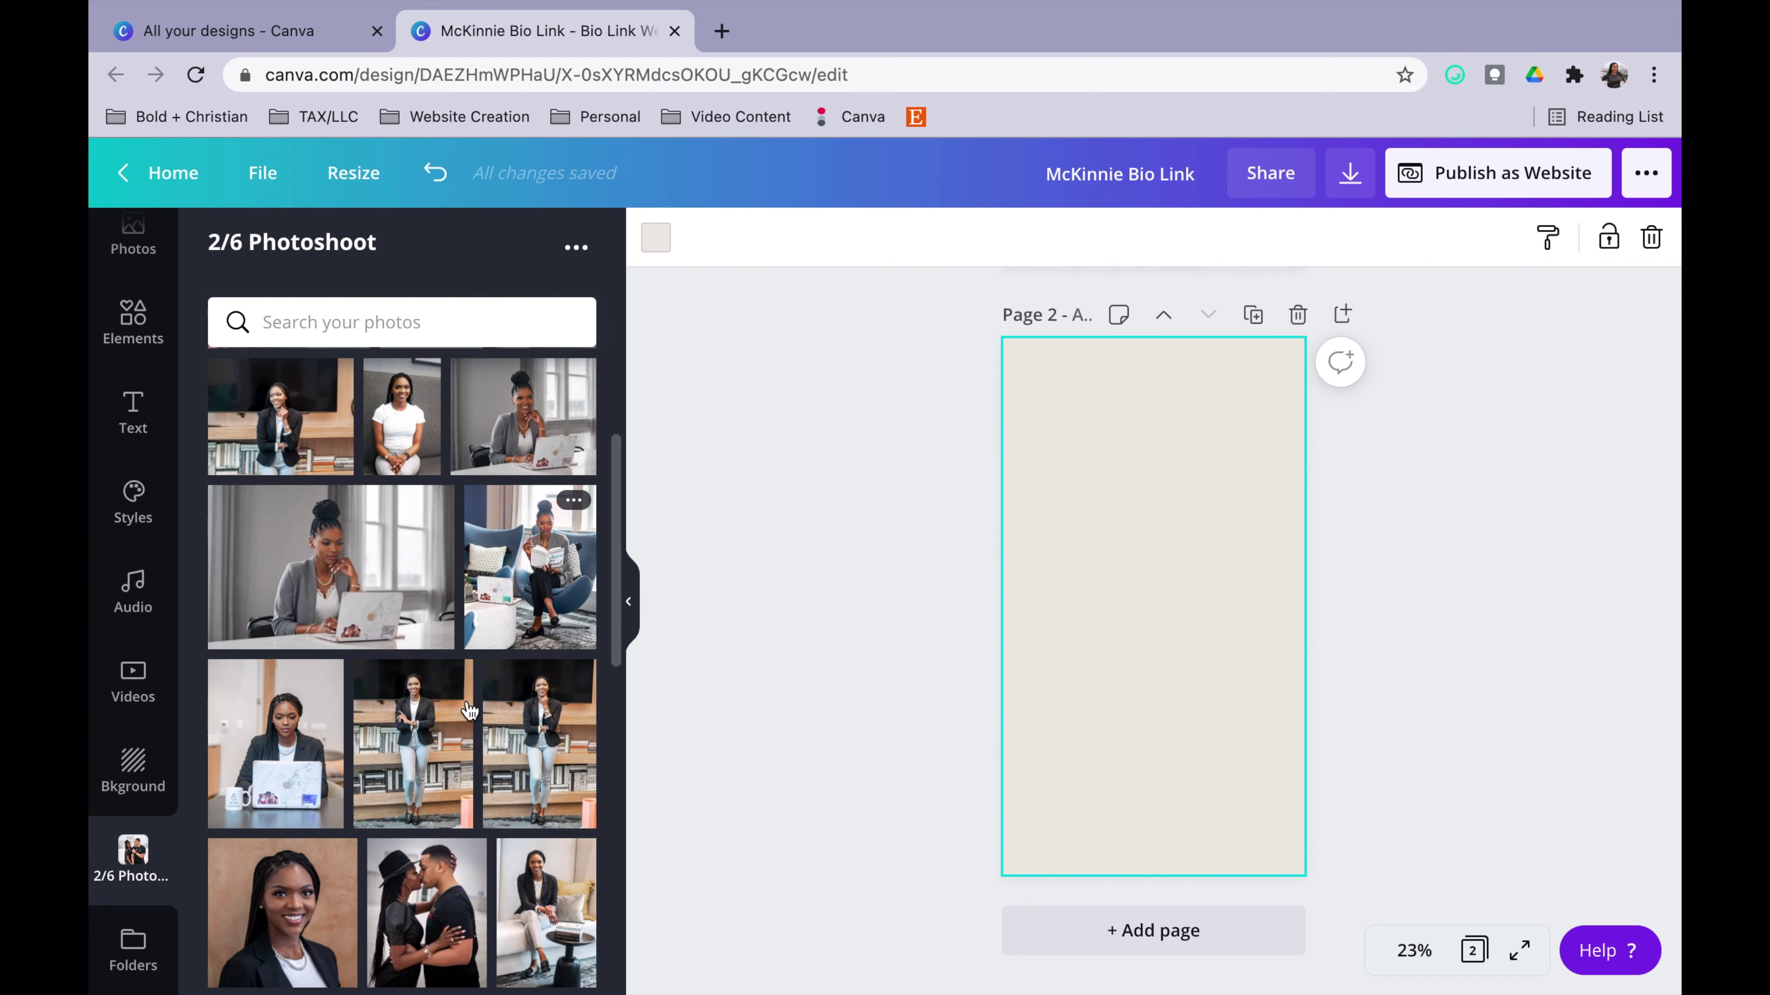
{"action": "scroll", "coordinate": [469, 709], "scroll_direction": "down", "scroll_amount": 10}
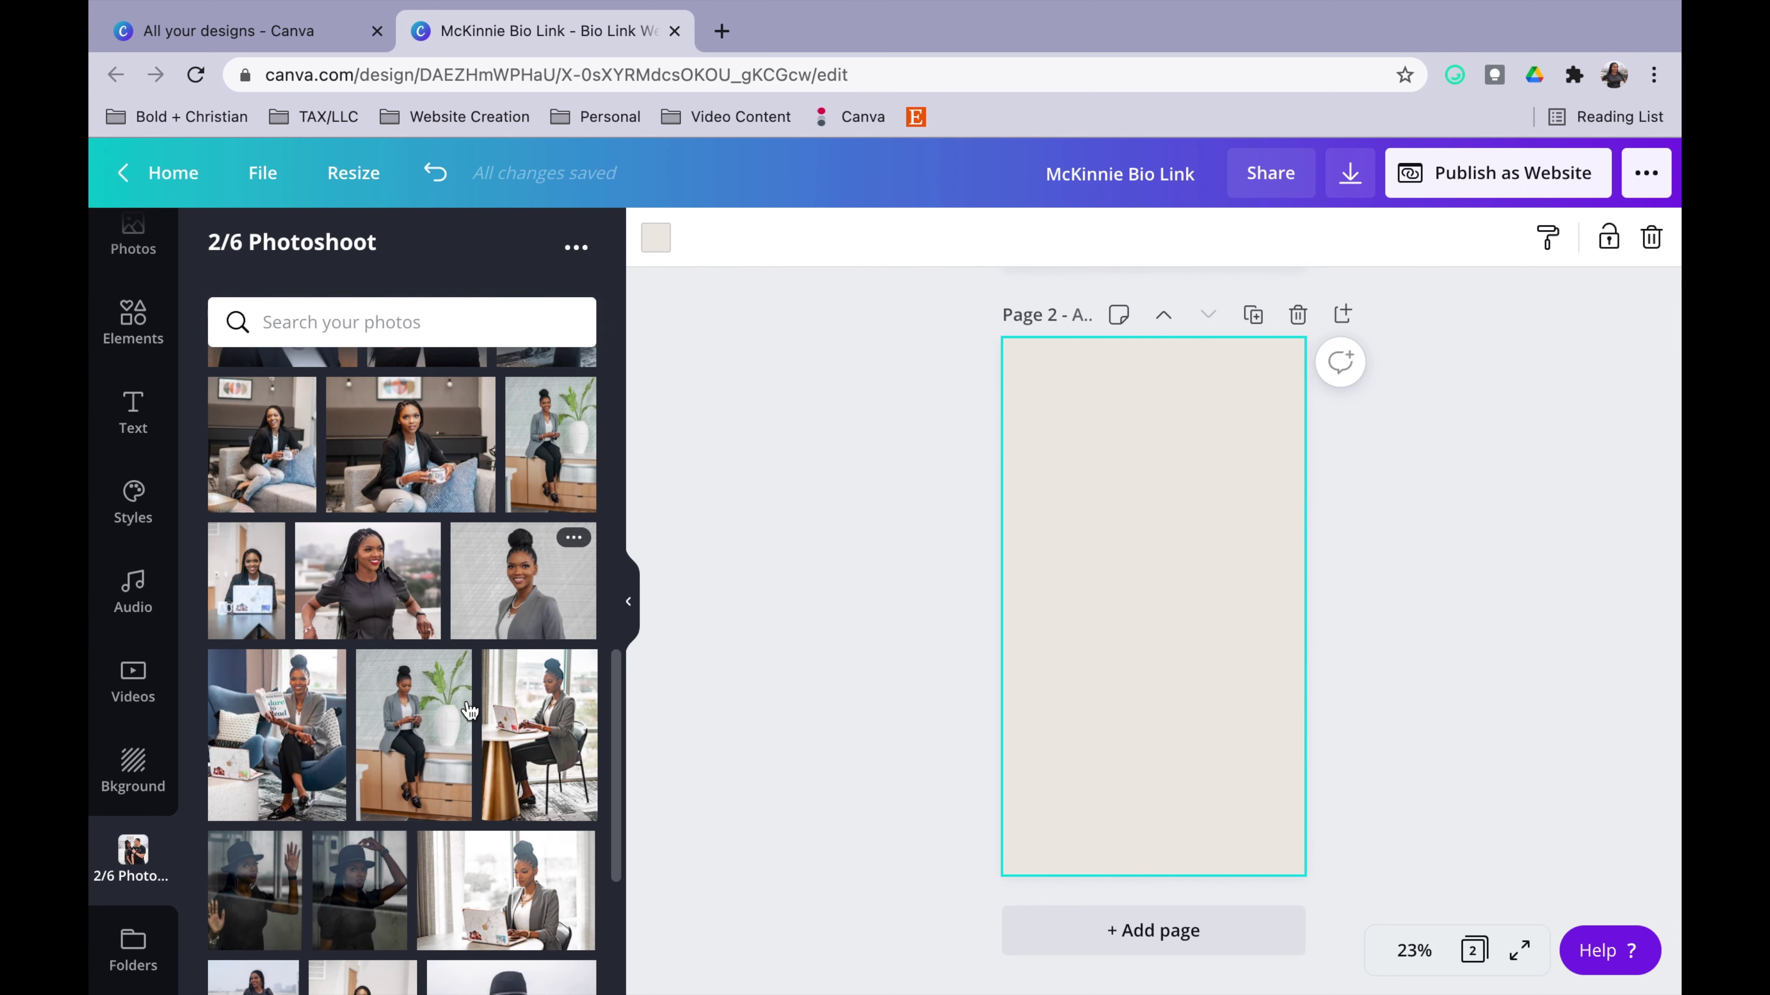
{"action": "left_click", "coordinate": [367, 580]}
Move the photo to the top of page 2 and enlarge it to span the page width
{"action": "left_click_drag", "start_coordinate": [1154, 595], "coordinate": [1130, 393]}
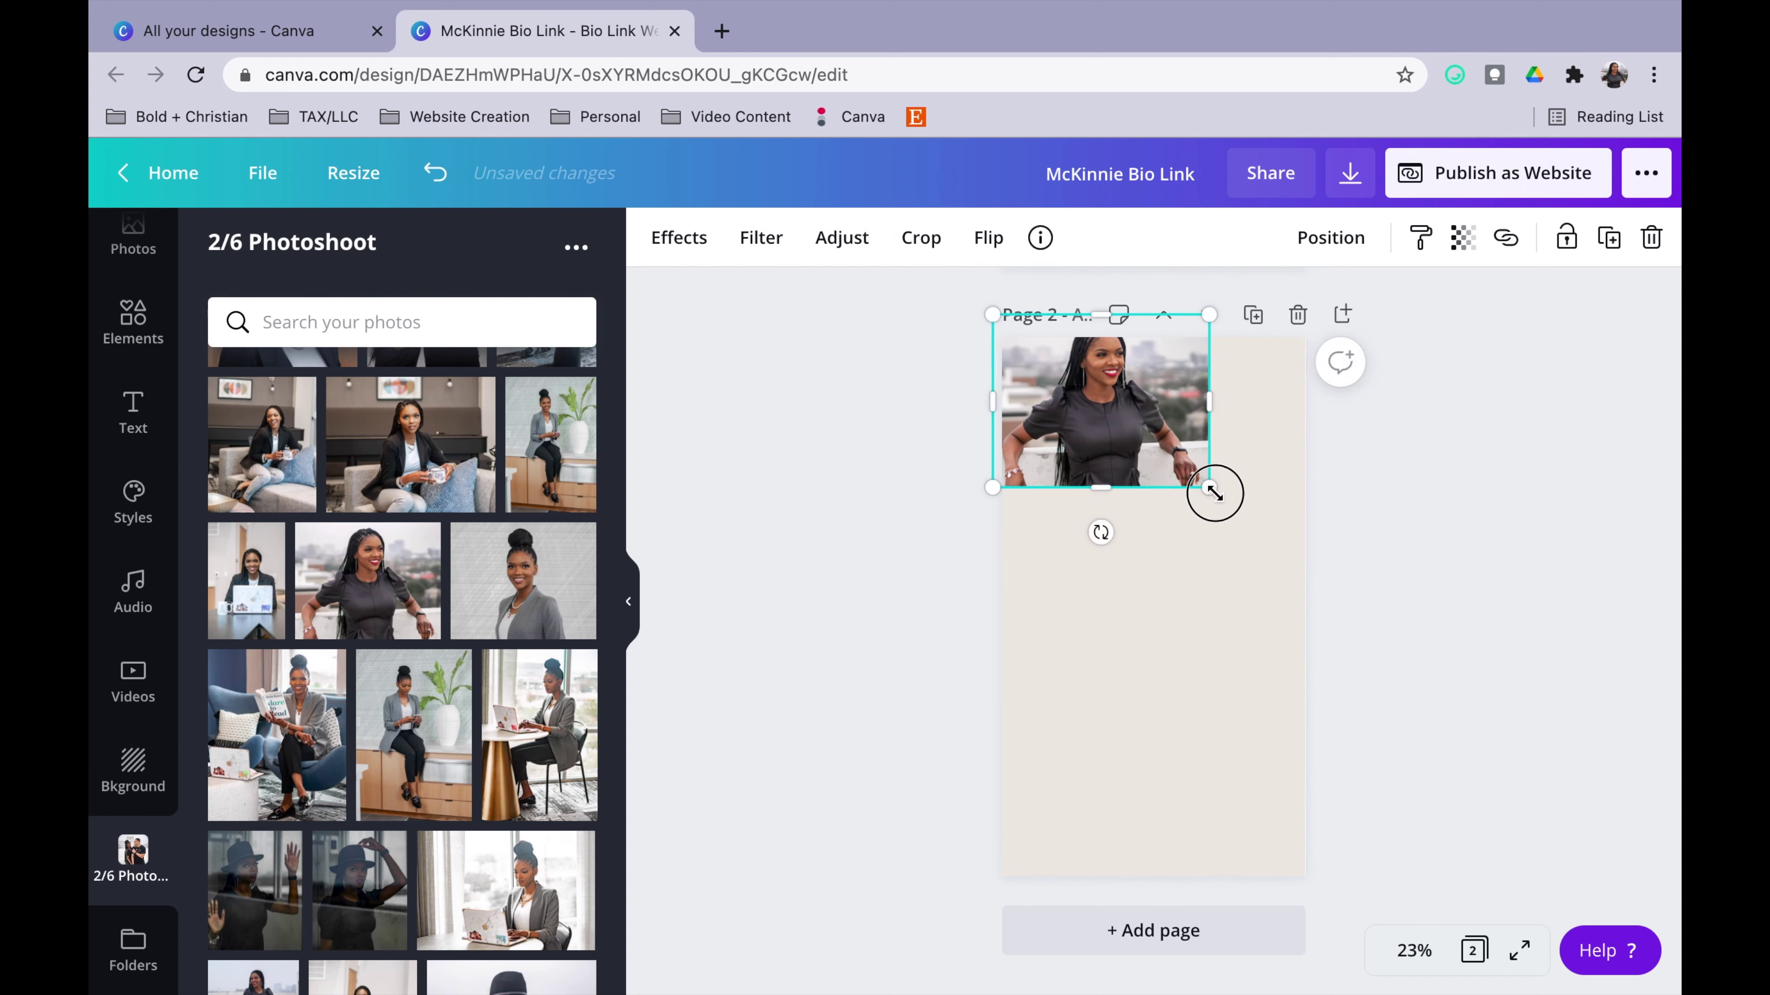
{"action": "left_click_drag", "start_coordinate": [1214, 494], "coordinate": [1362, 508]}
{"action": "left_click_drag", "start_coordinate": [1195, 471], "coordinate": [1196, 490]}
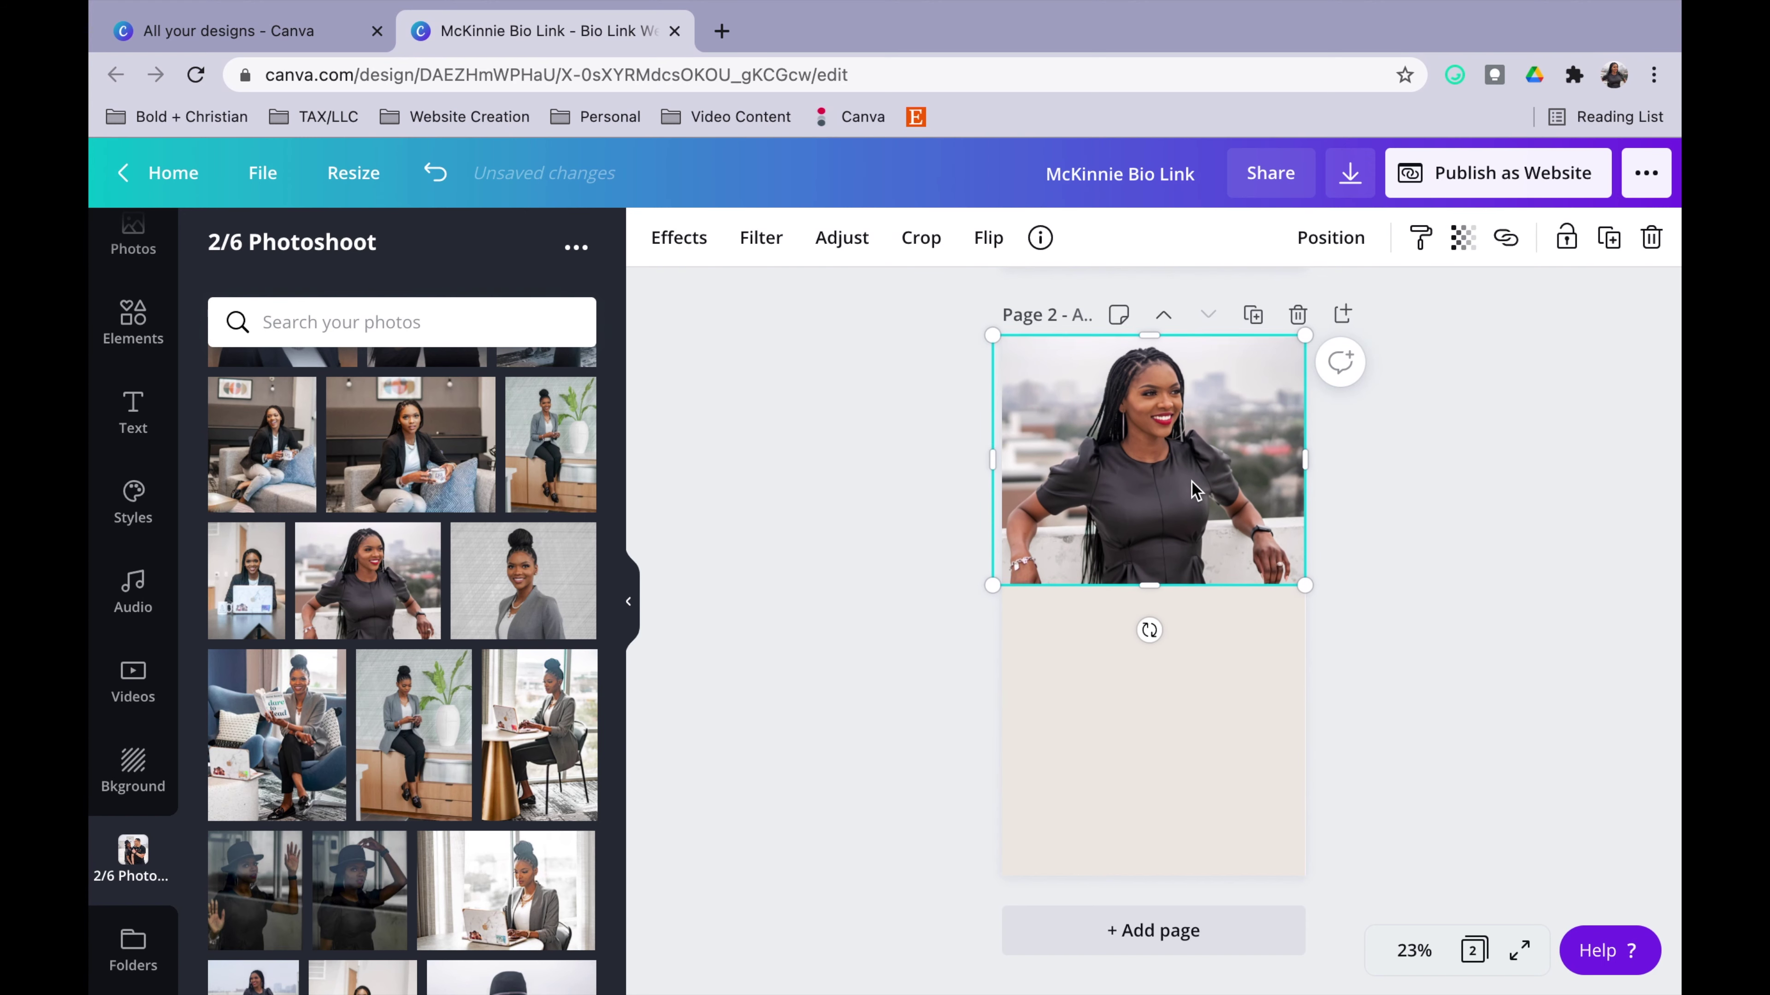
{"action": "left_click", "coordinate": [1533, 703]}
{"action": "scroll", "coordinate": [1533, 703], "scroll_direction": "up", "scroll_amount": 5}
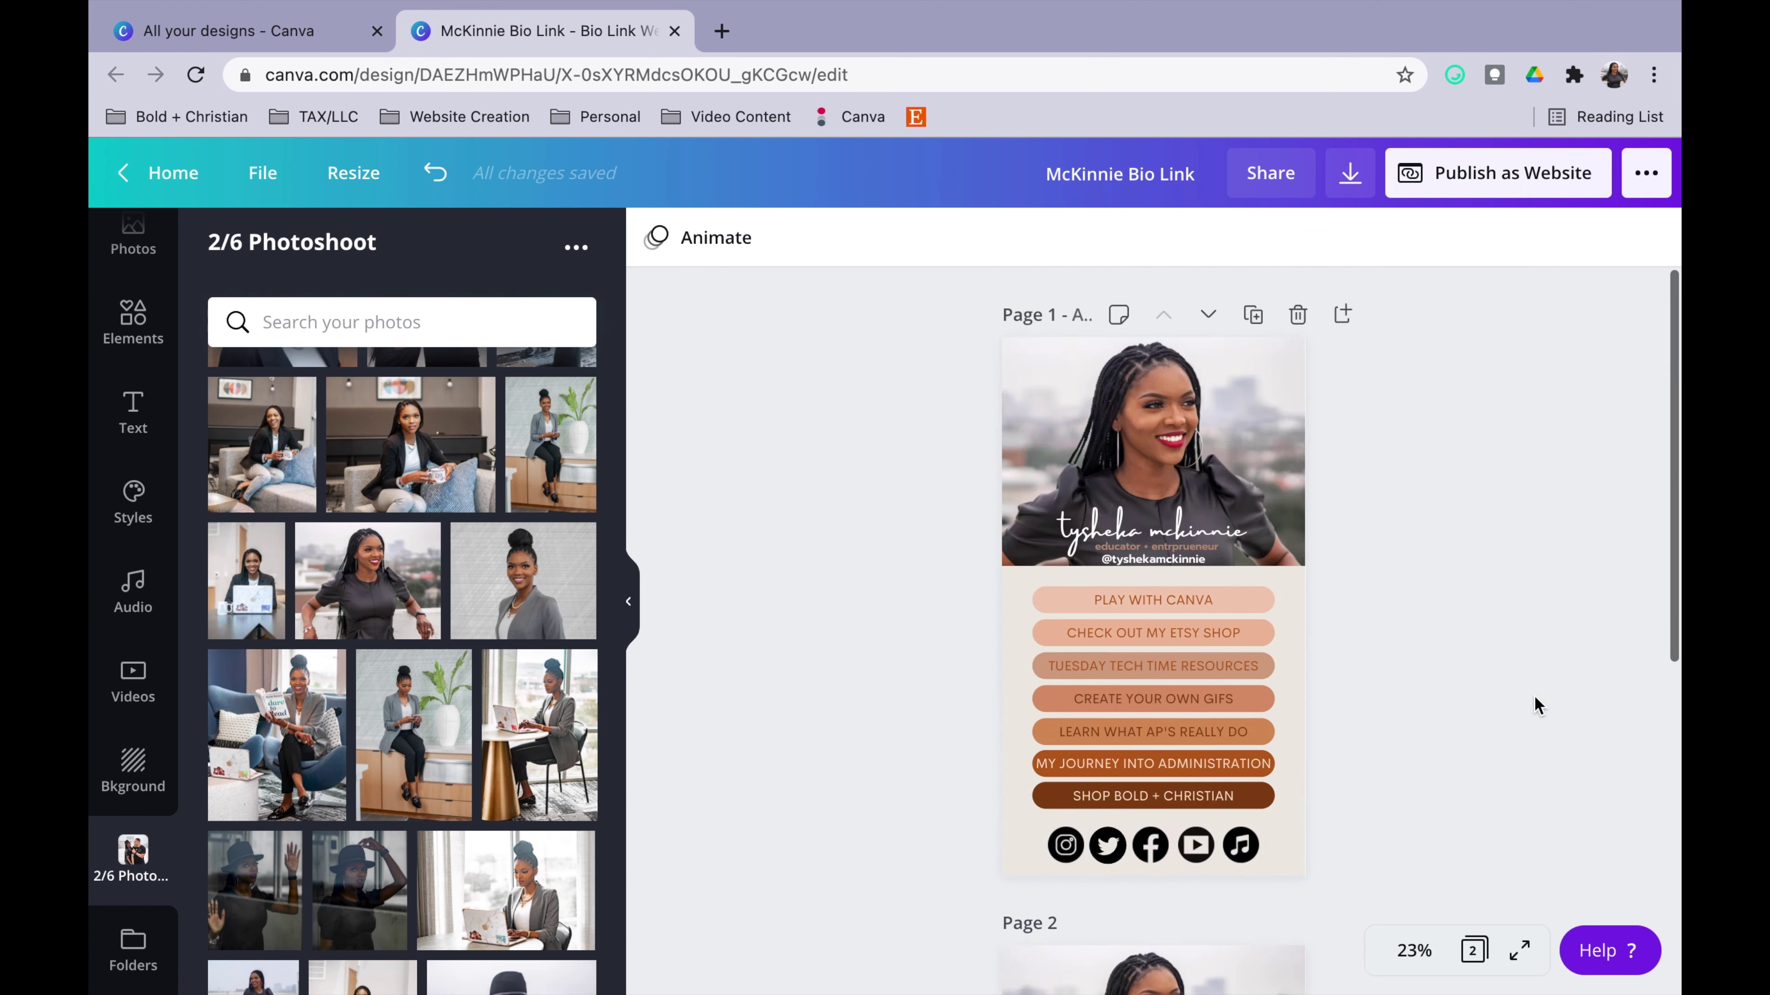
Enlarge the page 2 photo past the page's side edges, centre it, and crop off its lower part below the torso
{"action": "scroll", "coordinate": [1534, 696], "scroll_direction": "down", "scroll_amount": 5}
{"action": "left_click", "coordinate": [1279, 649]}
{"action": "left_click_drag", "start_coordinate": [1304, 652], "coordinate": [1450, 748]}
{"action": "left_click_drag", "start_coordinate": [1213, 673], "coordinate": [1145, 668]}
{"action": "left_click", "coordinate": [922, 248]}
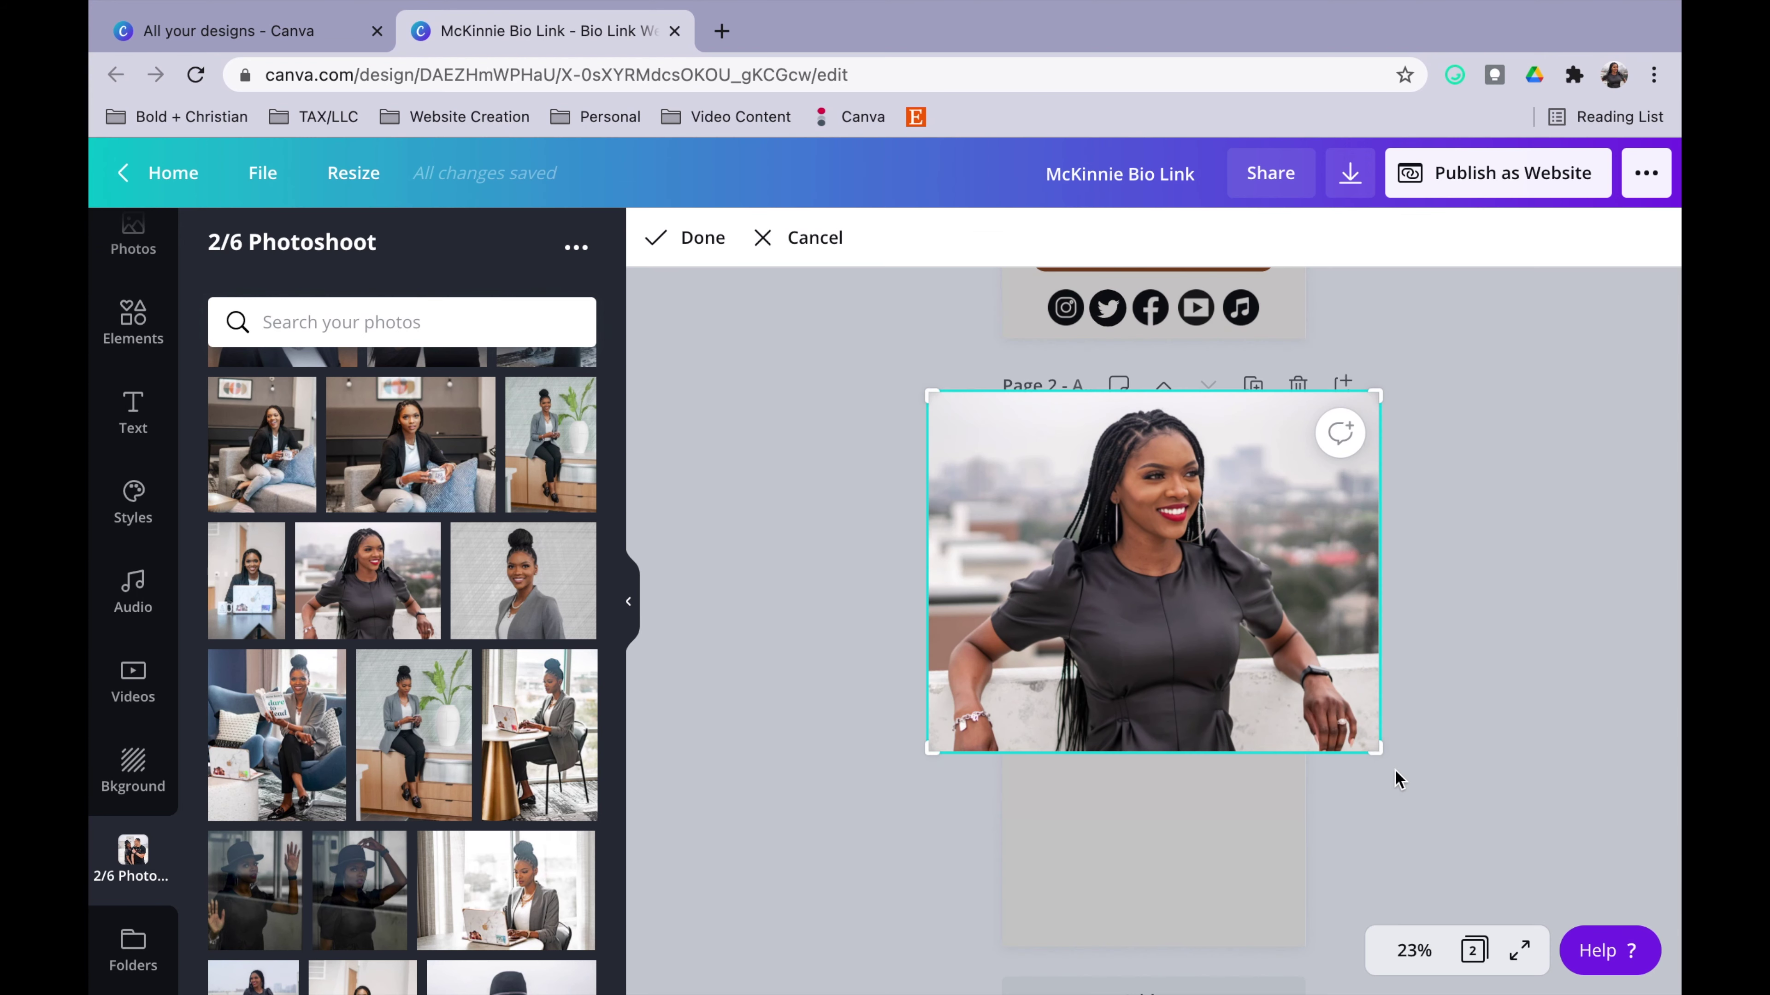
{"action": "left_click_drag", "start_coordinate": [1377, 748], "coordinate": [1457, 660]}
{"action": "left_click", "coordinate": [1515, 676]}
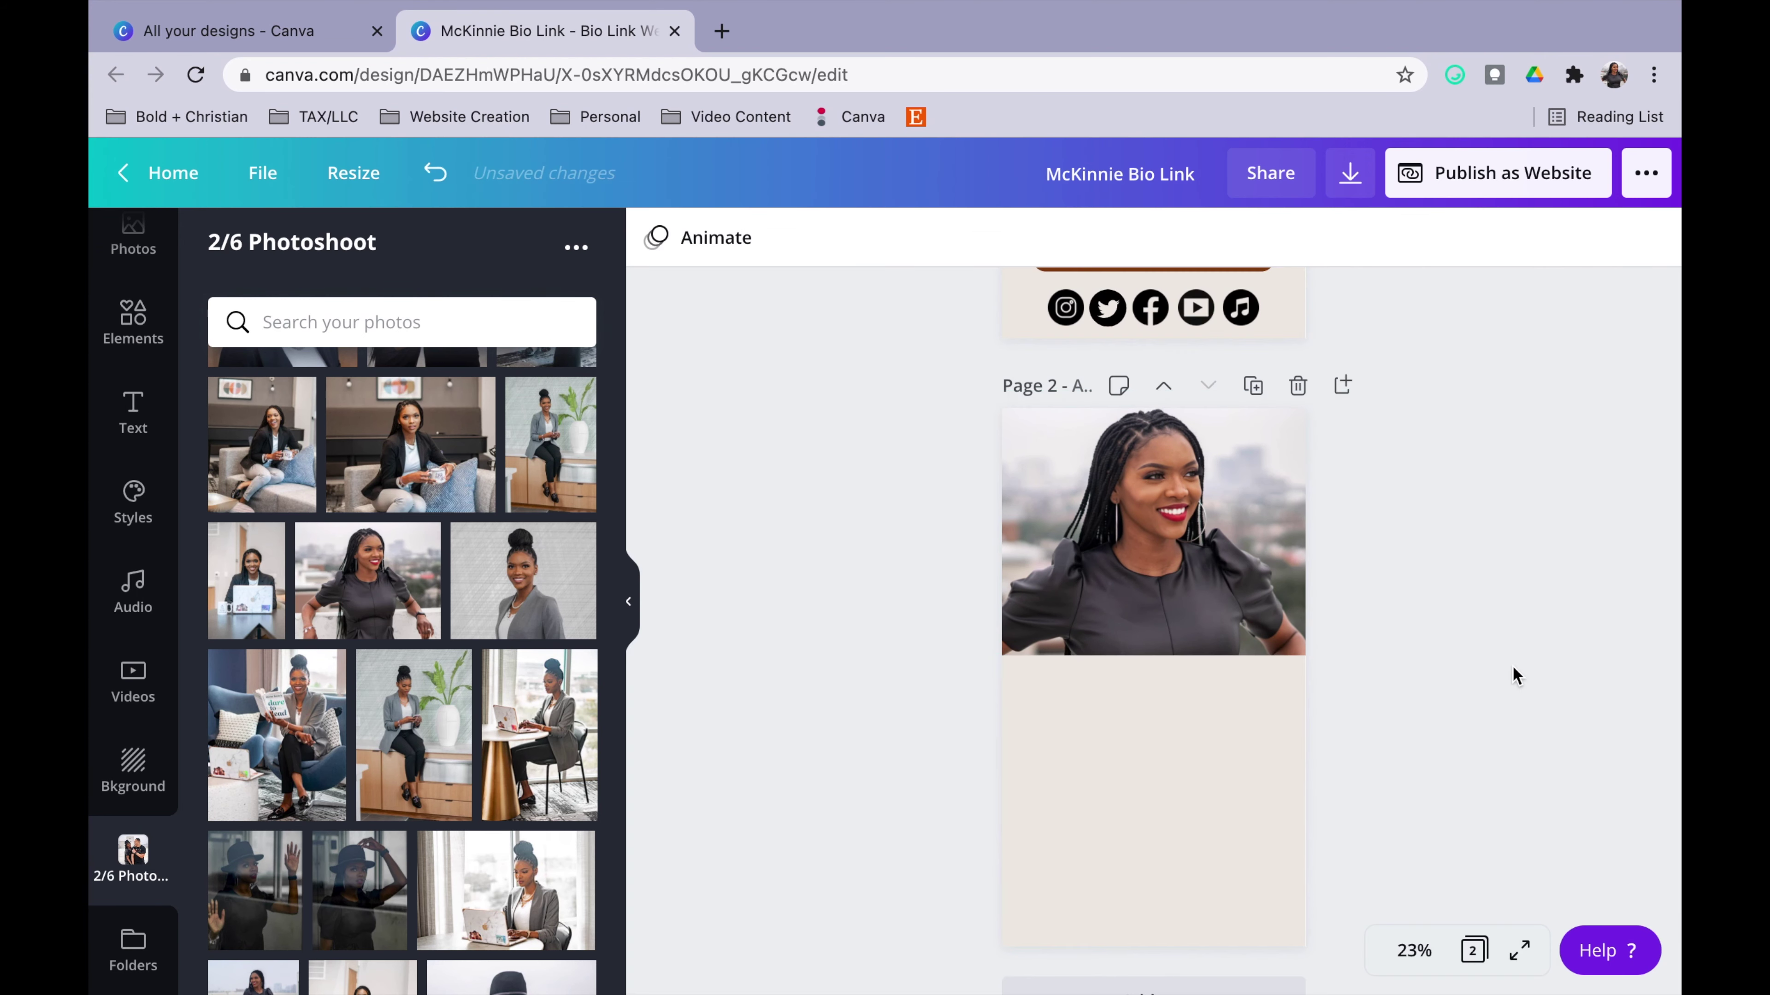
Add the person's name as a text line over the lower part of the photo in Amsterdam Three, about size 52.7
{"action": "scroll", "coordinate": [1513, 675], "scroll_direction": "up", "scroll_amount": 5}
{"action": "scroll", "coordinate": [1513, 674], "scroll_direction": "down", "scroll_amount": 4}
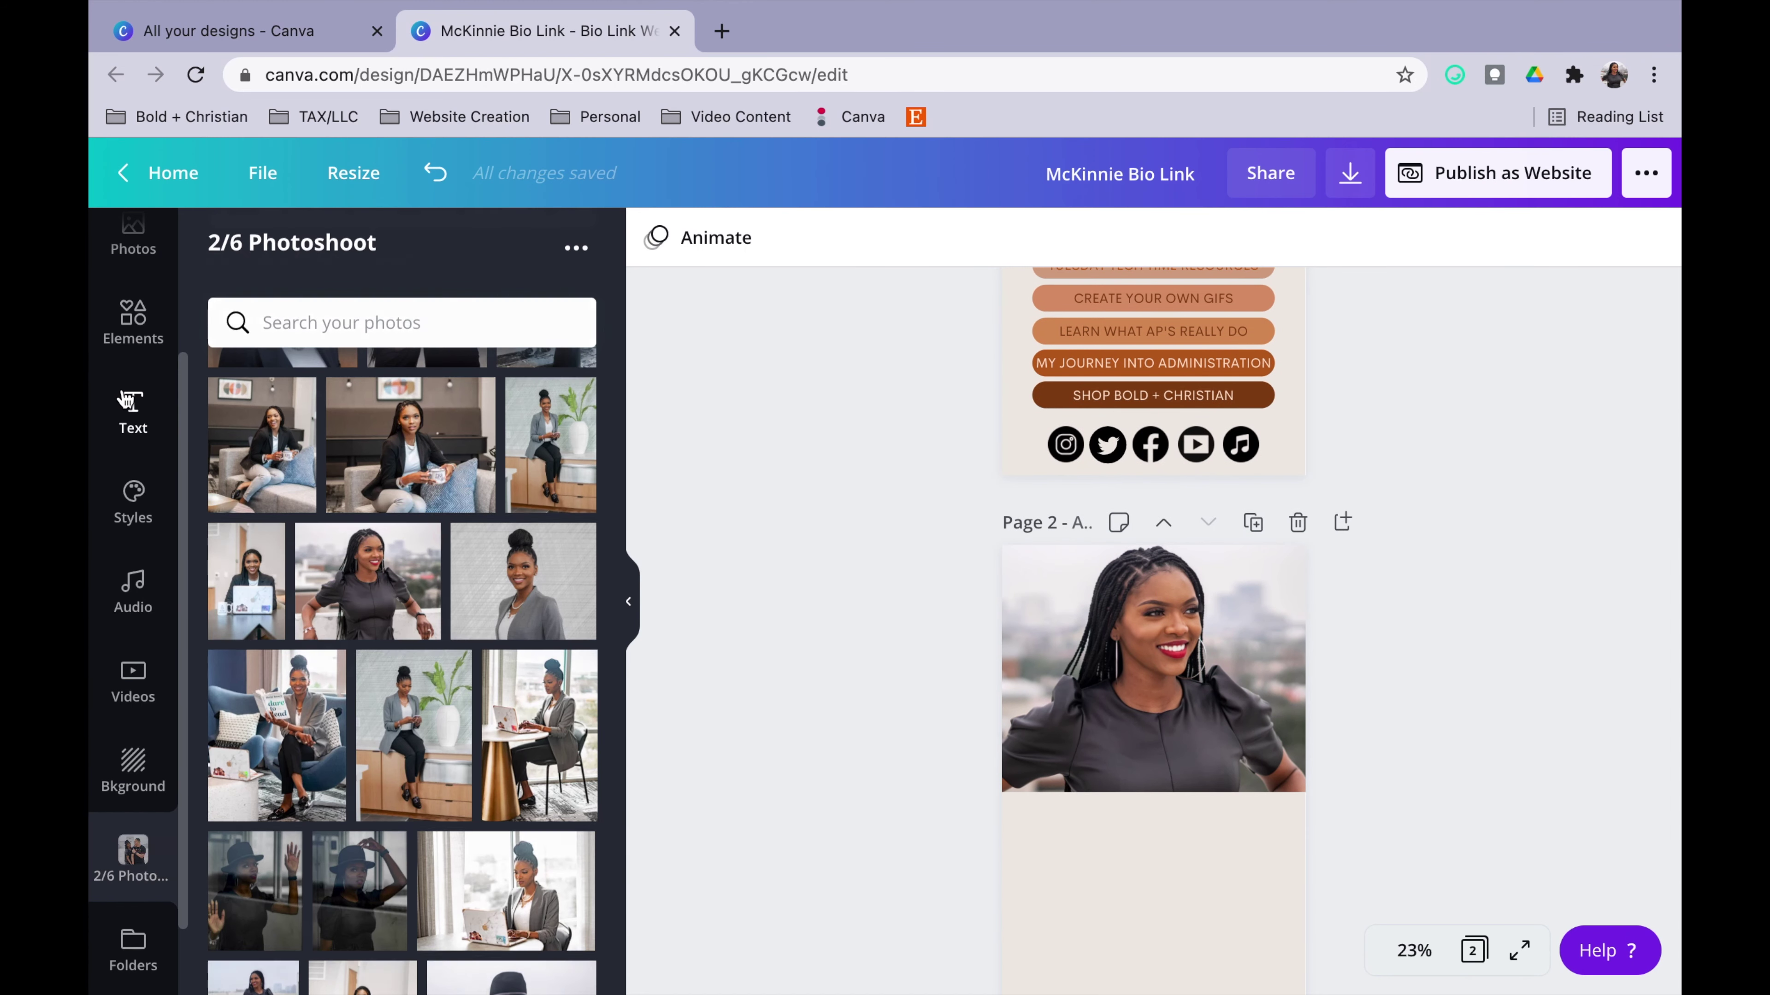
{"action": "left_click", "coordinate": [126, 401]}
{"action": "left_click", "coordinate": [411, 446]}
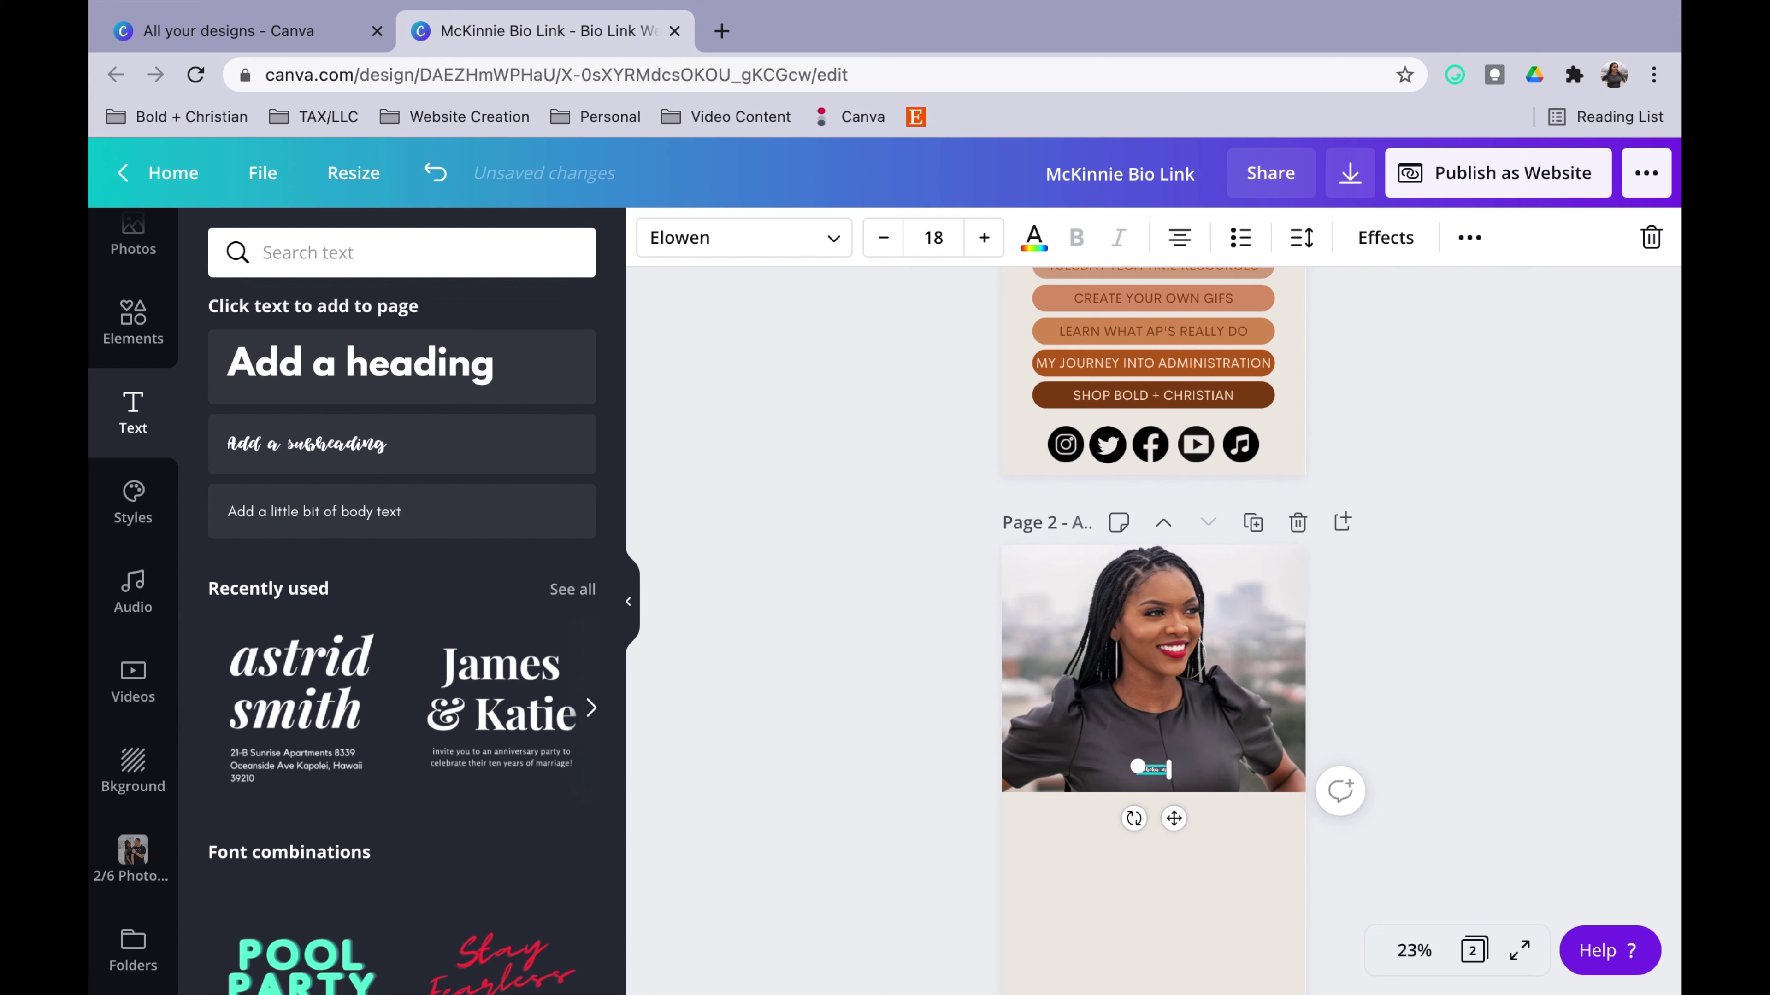
{"action": "left_click", "coordinate": [803, 244]}
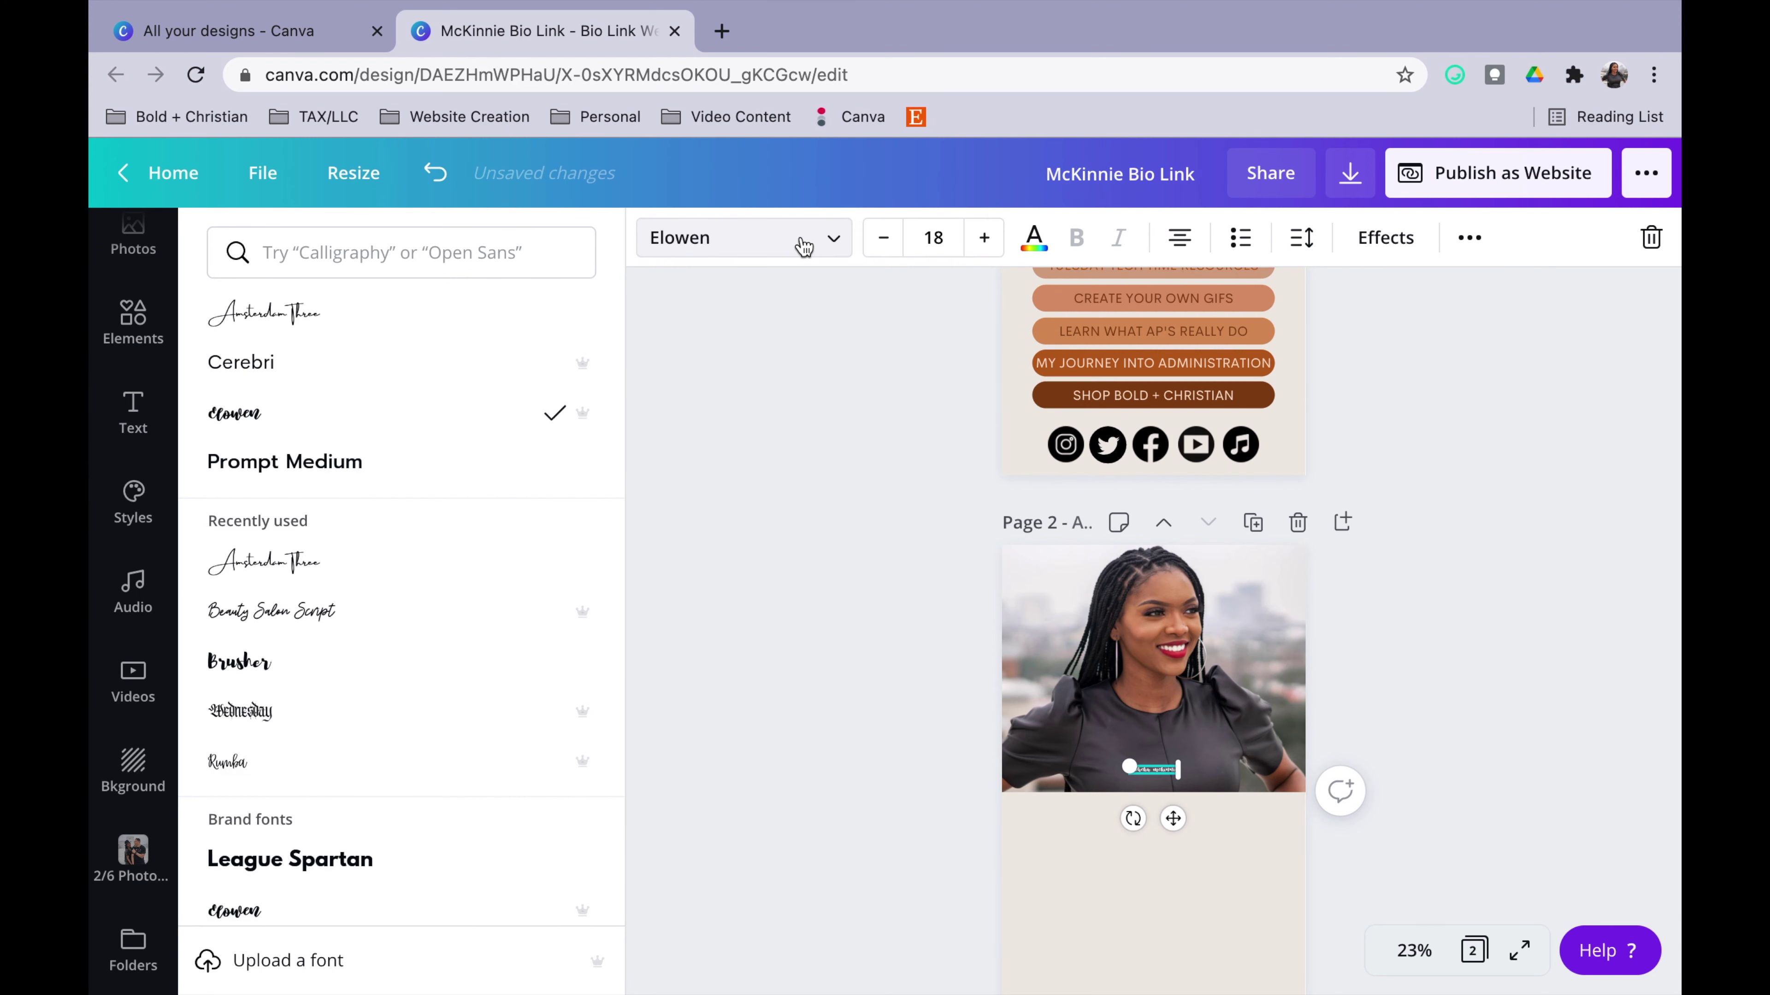
{"action": "left_click", "coordinate": [429, 327]}
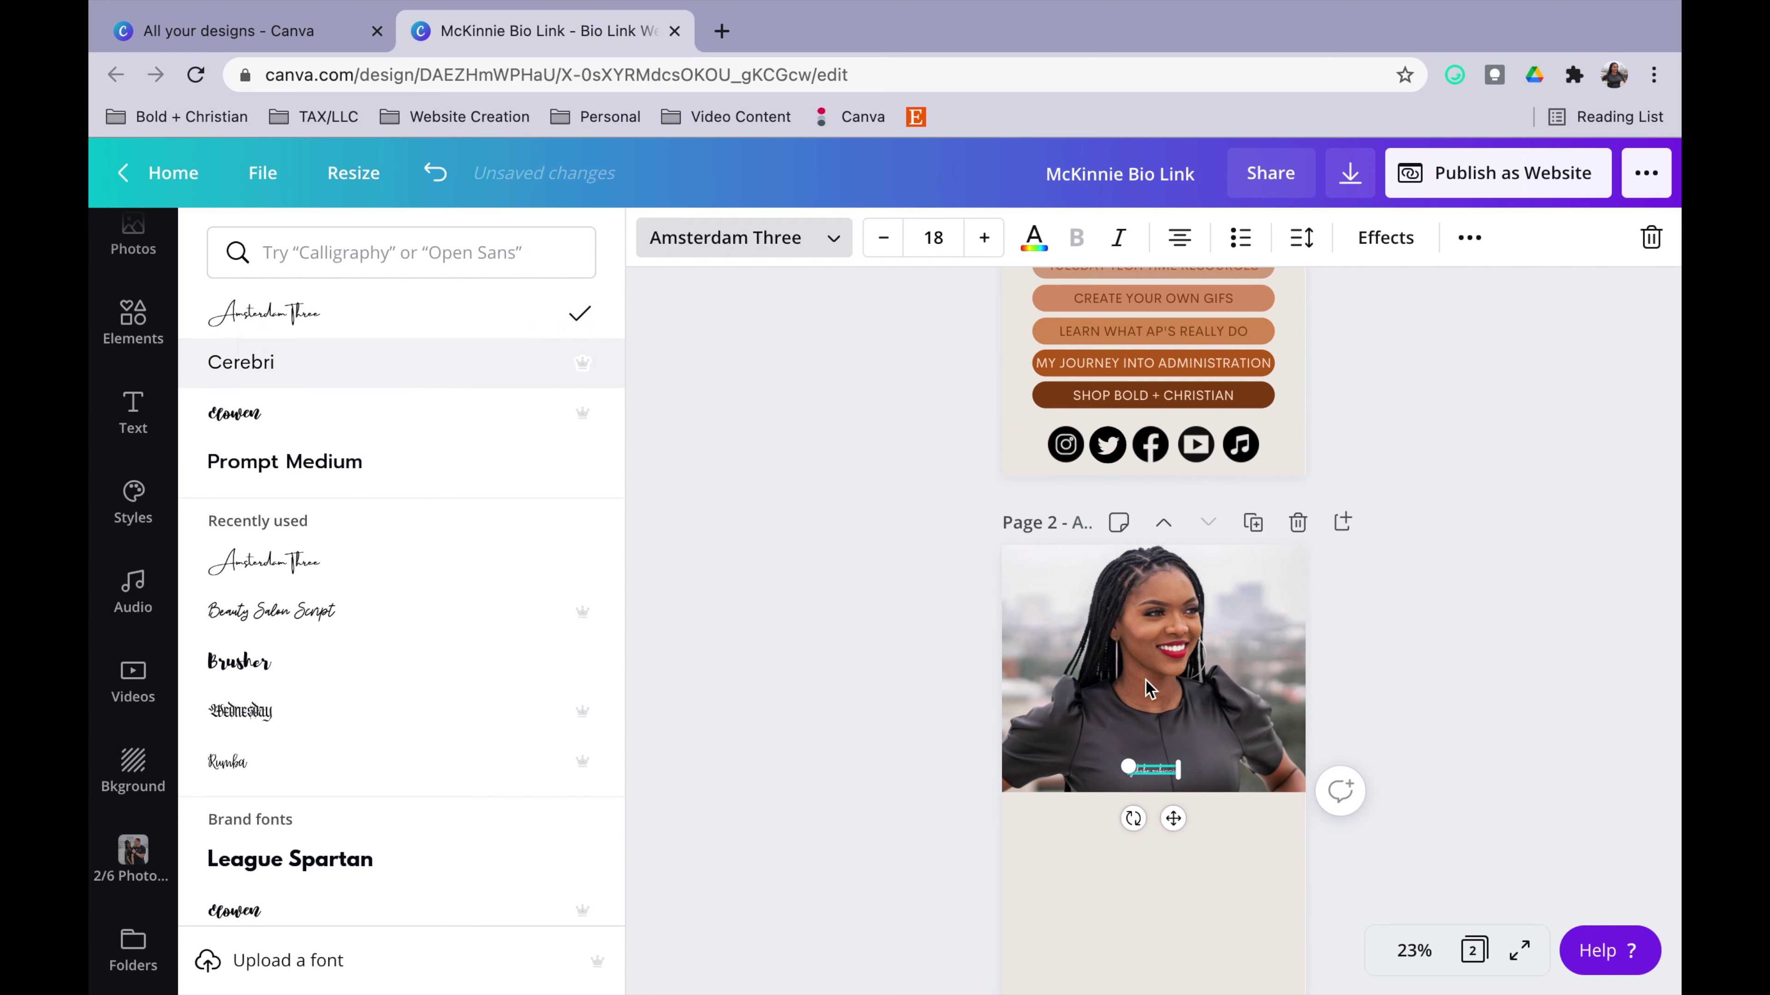
{"action": "mouse_move", "coordinate": [1265, 785]}
{"action": "left_mouse_down"}
{"action": "mouse_move", "coordinate": [1315, 786]}
{"action": "mouse_move", "coordinate": [1277, 786]}
{"action": "left_mouse_up"}
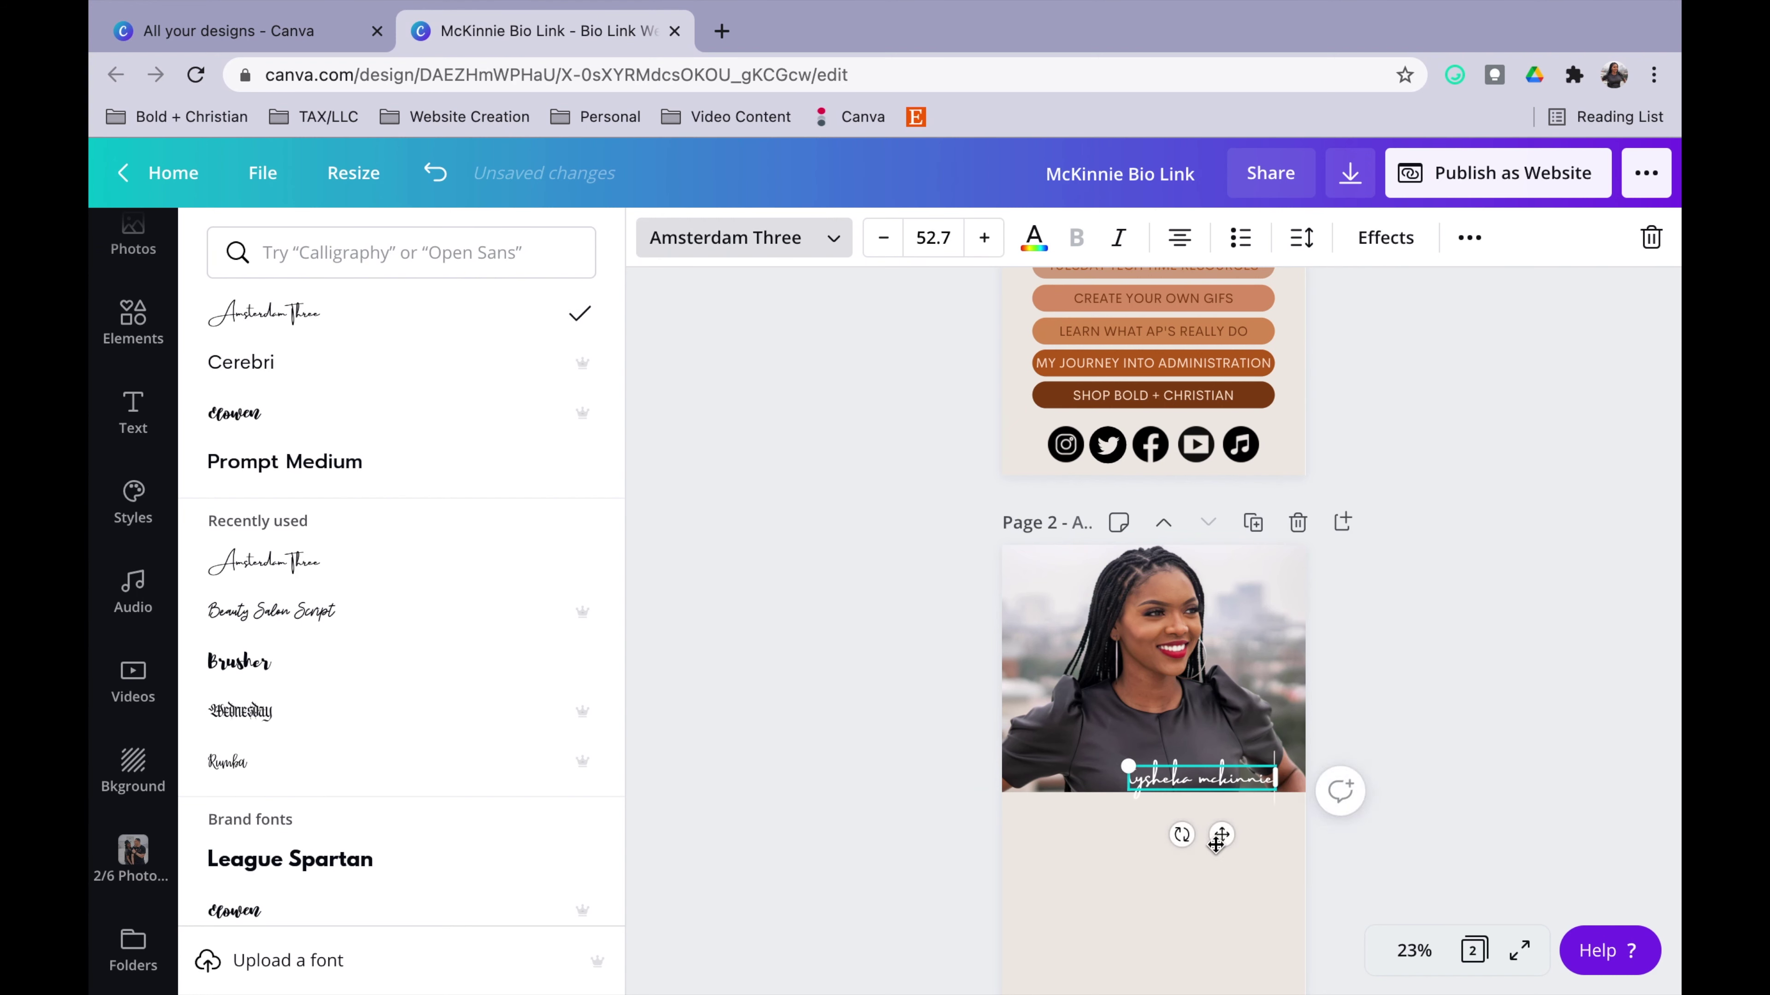
{"action": "left_click_drag", "start_coordinate": [1185, 827], "coordinate": [1168, 817]}
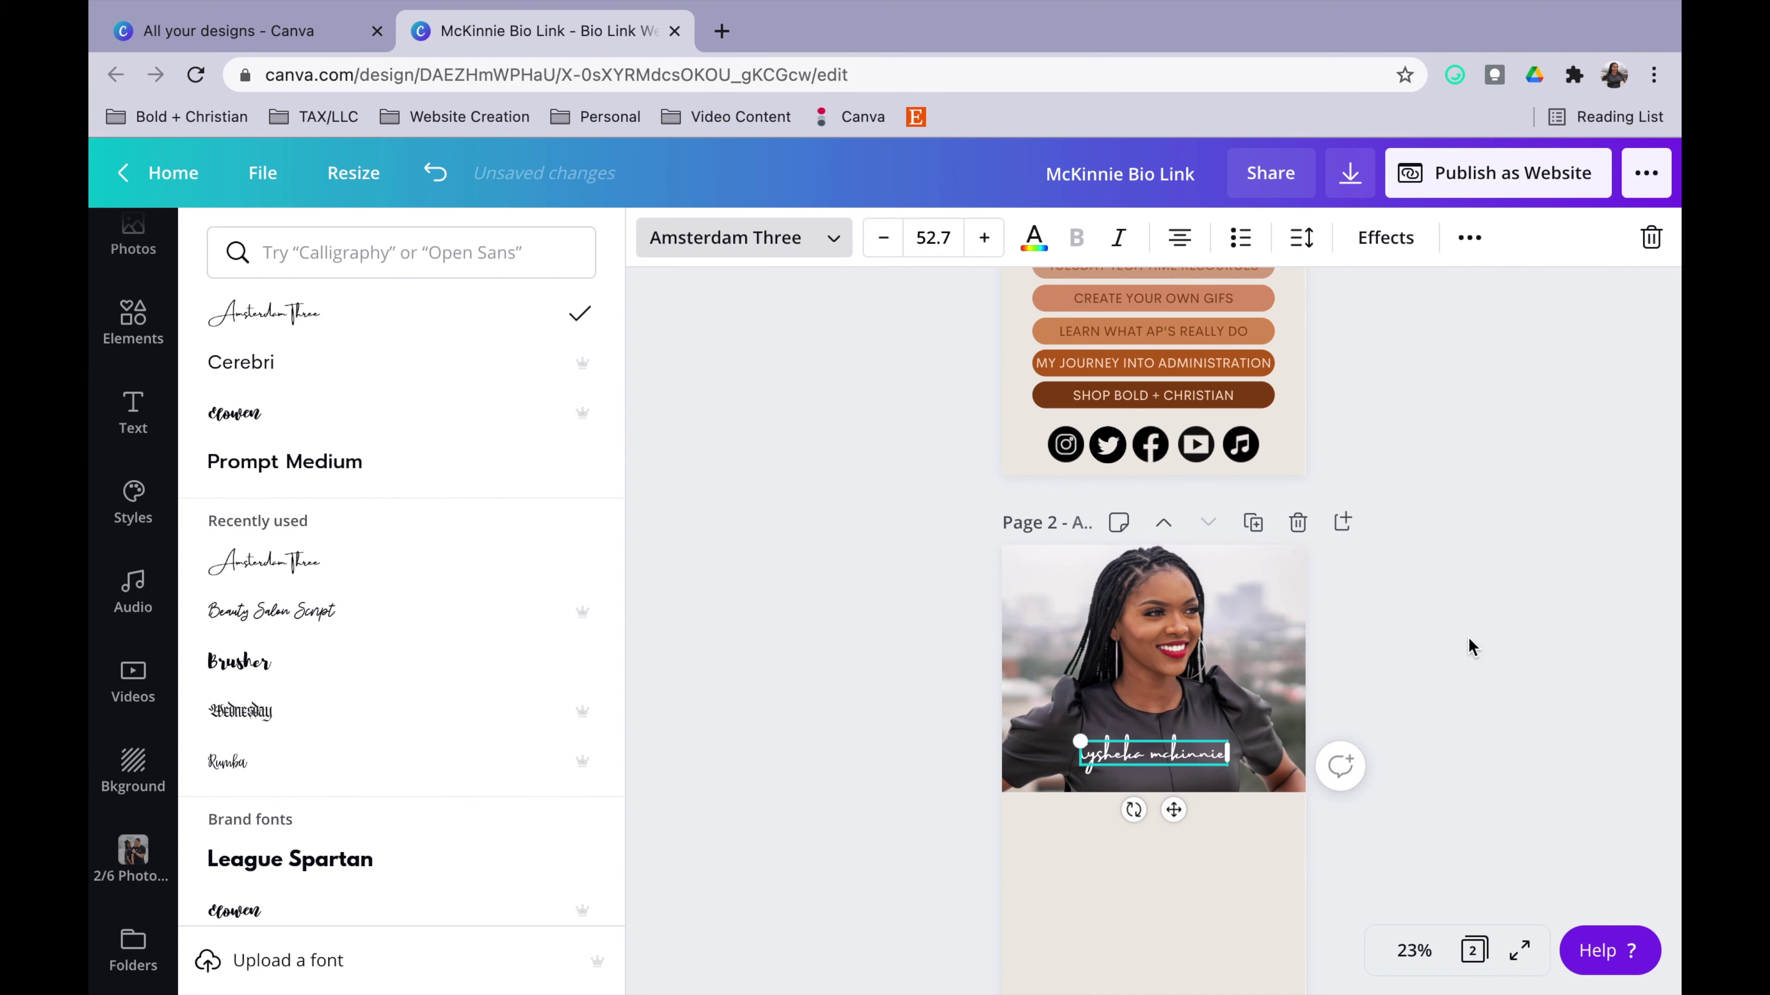
{"action": "left_click", "coordinate": [1467, 642]}
Add the tagline "educator + entrepreneur" beneath the name, correct its spelling, and colour it with the terracotta document colour
{"action": "left_click", "coordinate": [296, 443]}
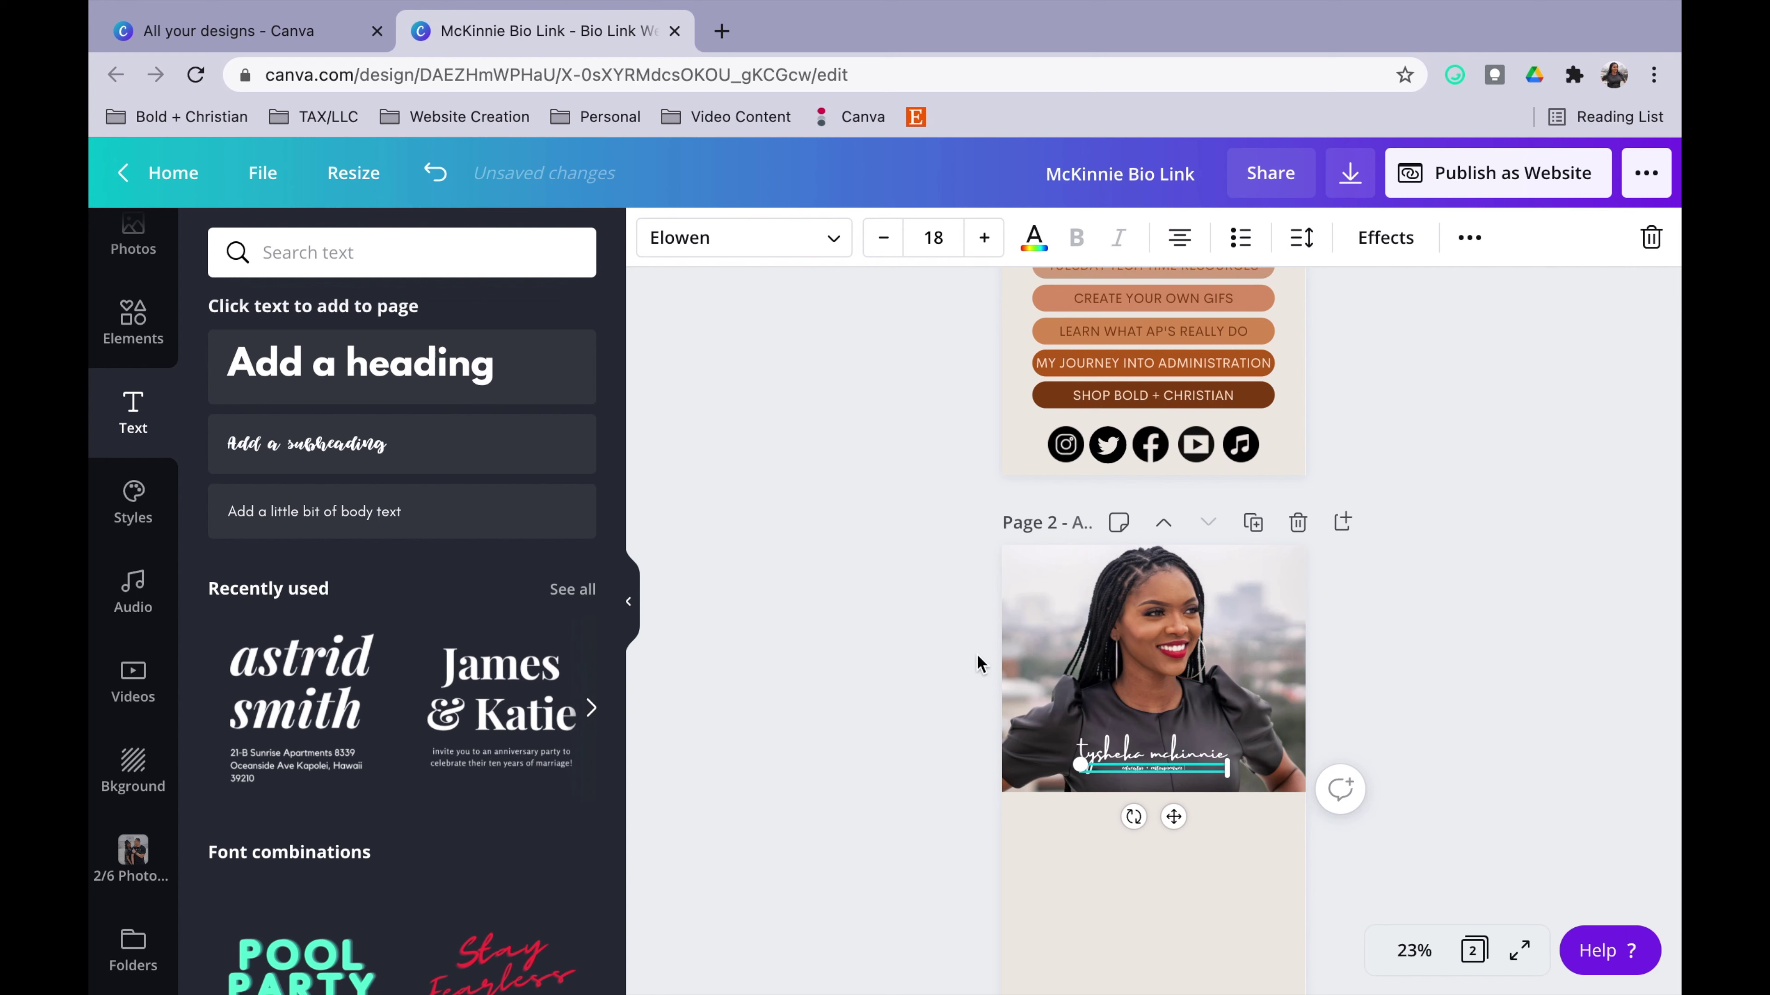
{"action": "right_click", "coordinate": [1161, 768]}
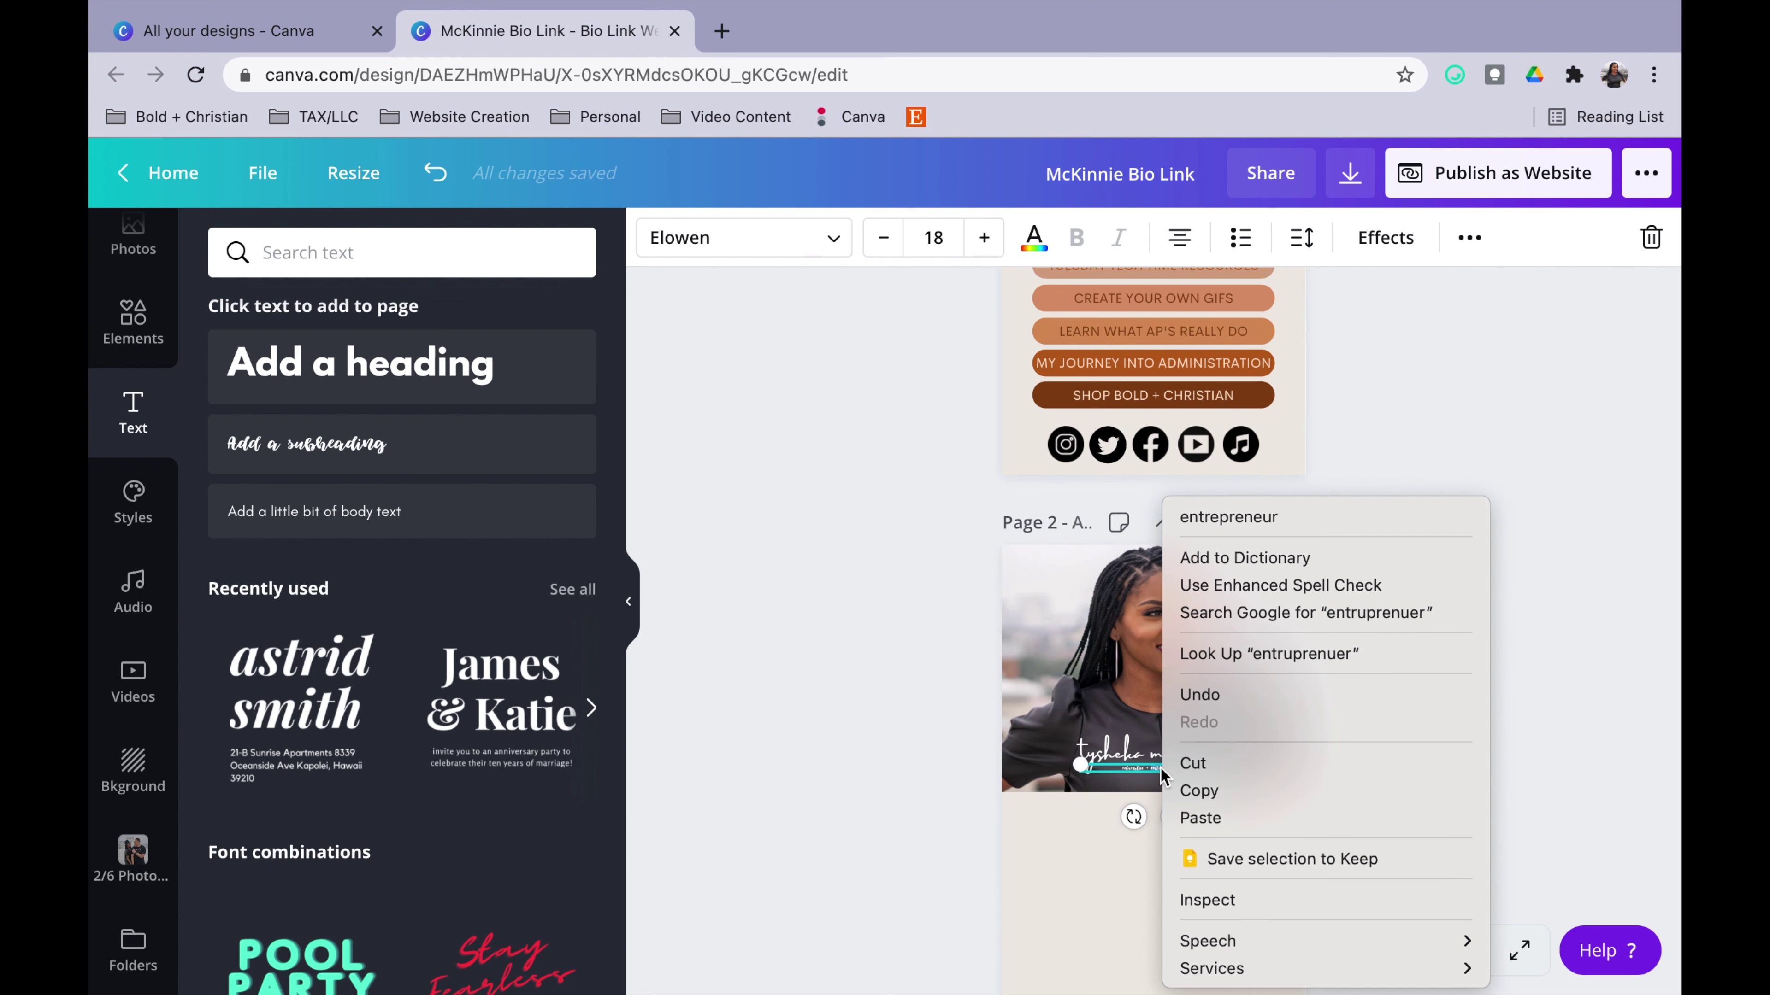
{"action": "left_click", "coordinate": [1229, 519]}
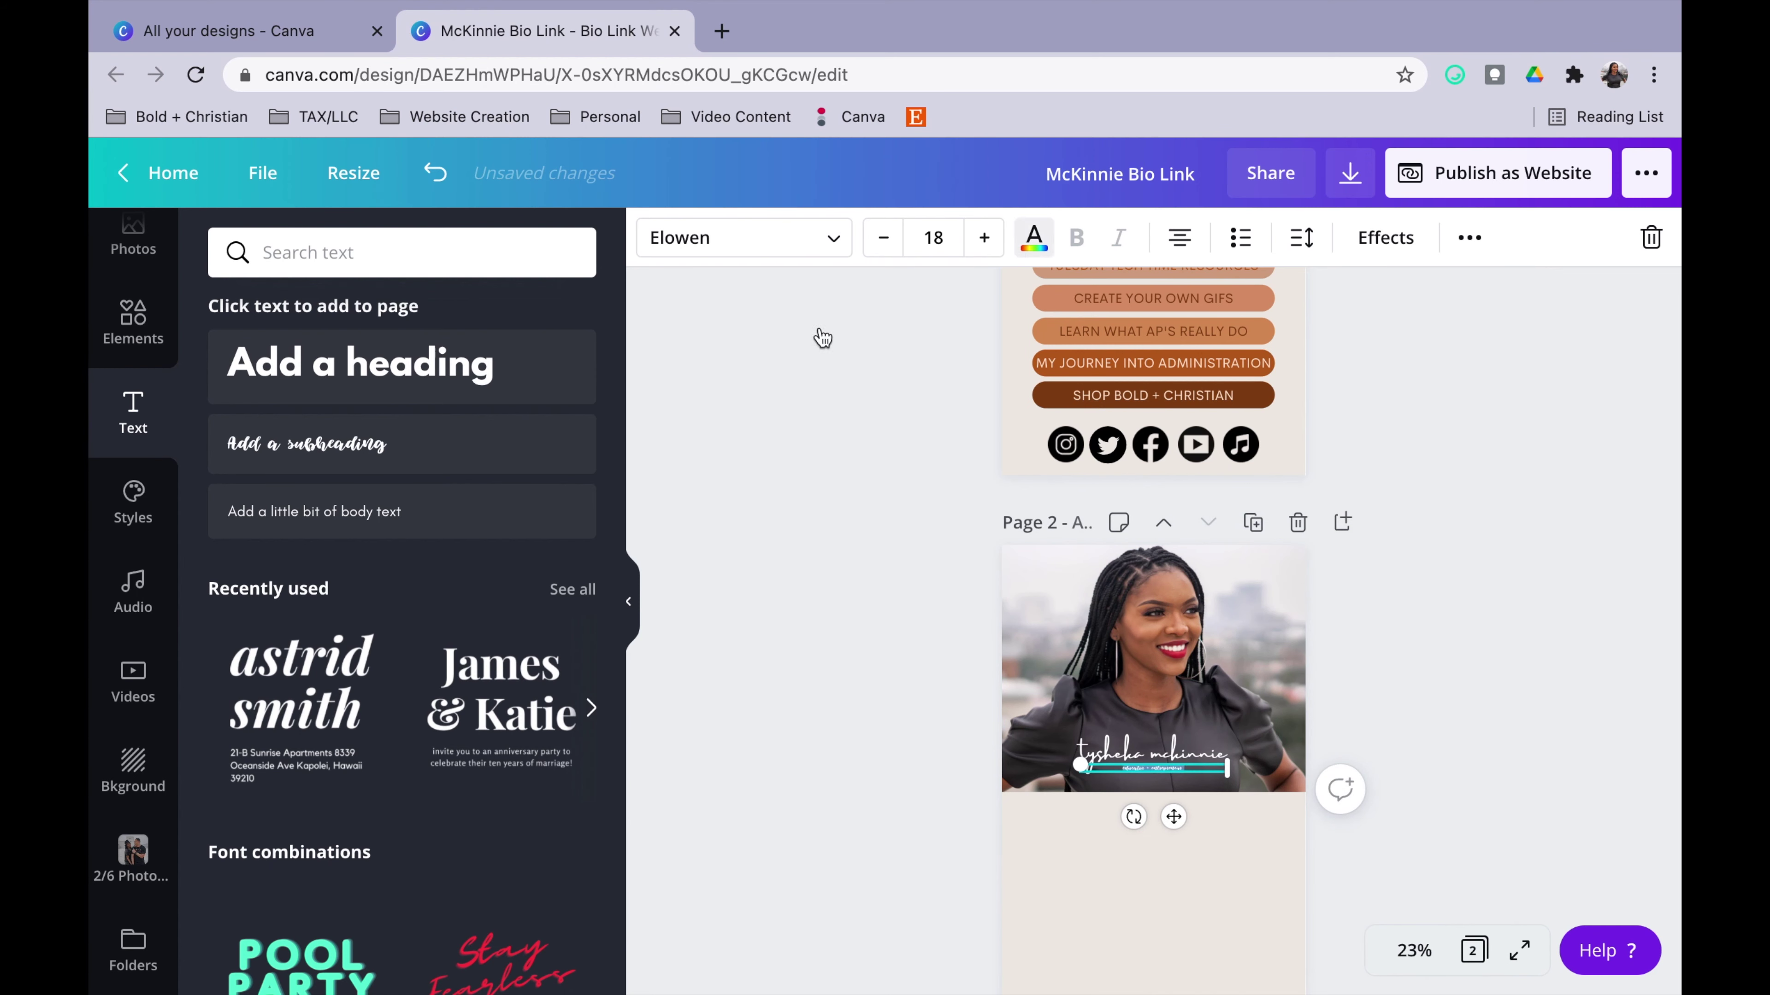
{"action": "left_click", "coordinate": [301, 551]}
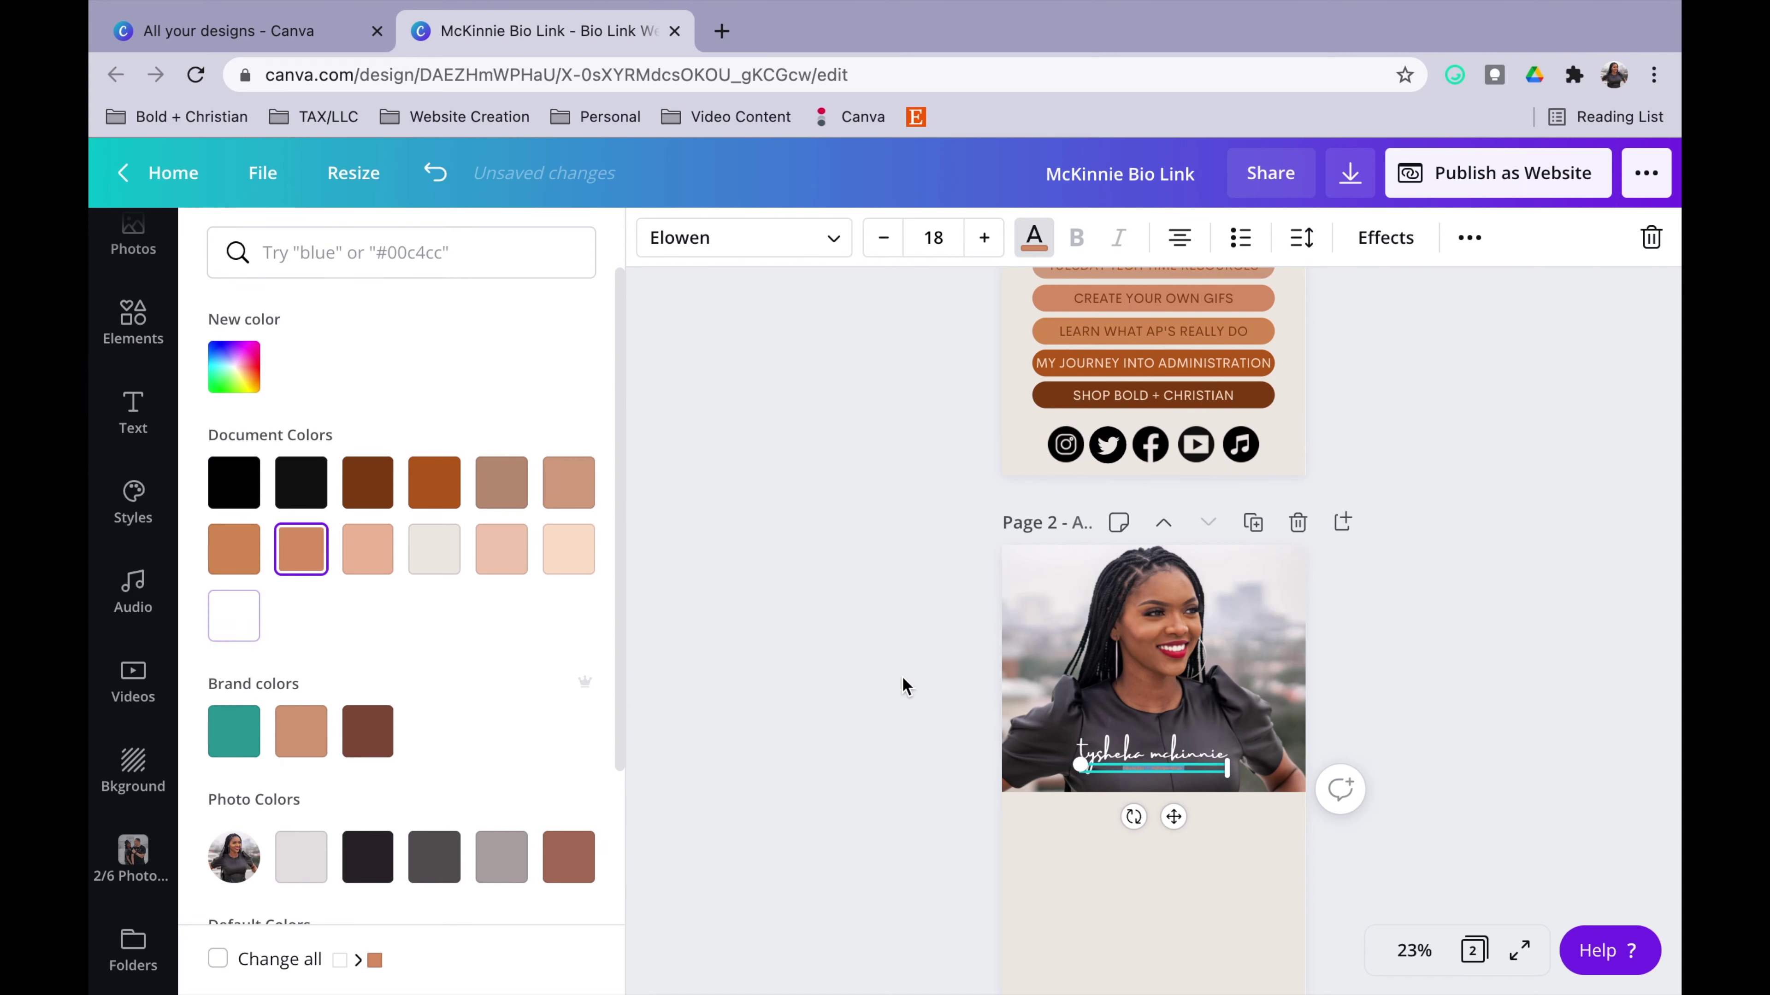
{"action": "scroll", "coordinate": [906, 687], "scroll_direction": "up", "scroll_amount": 5}
{"action": "scroll", "coordinate": [906, 688], "scroll_direction": "down", "scroll_amount": 5}
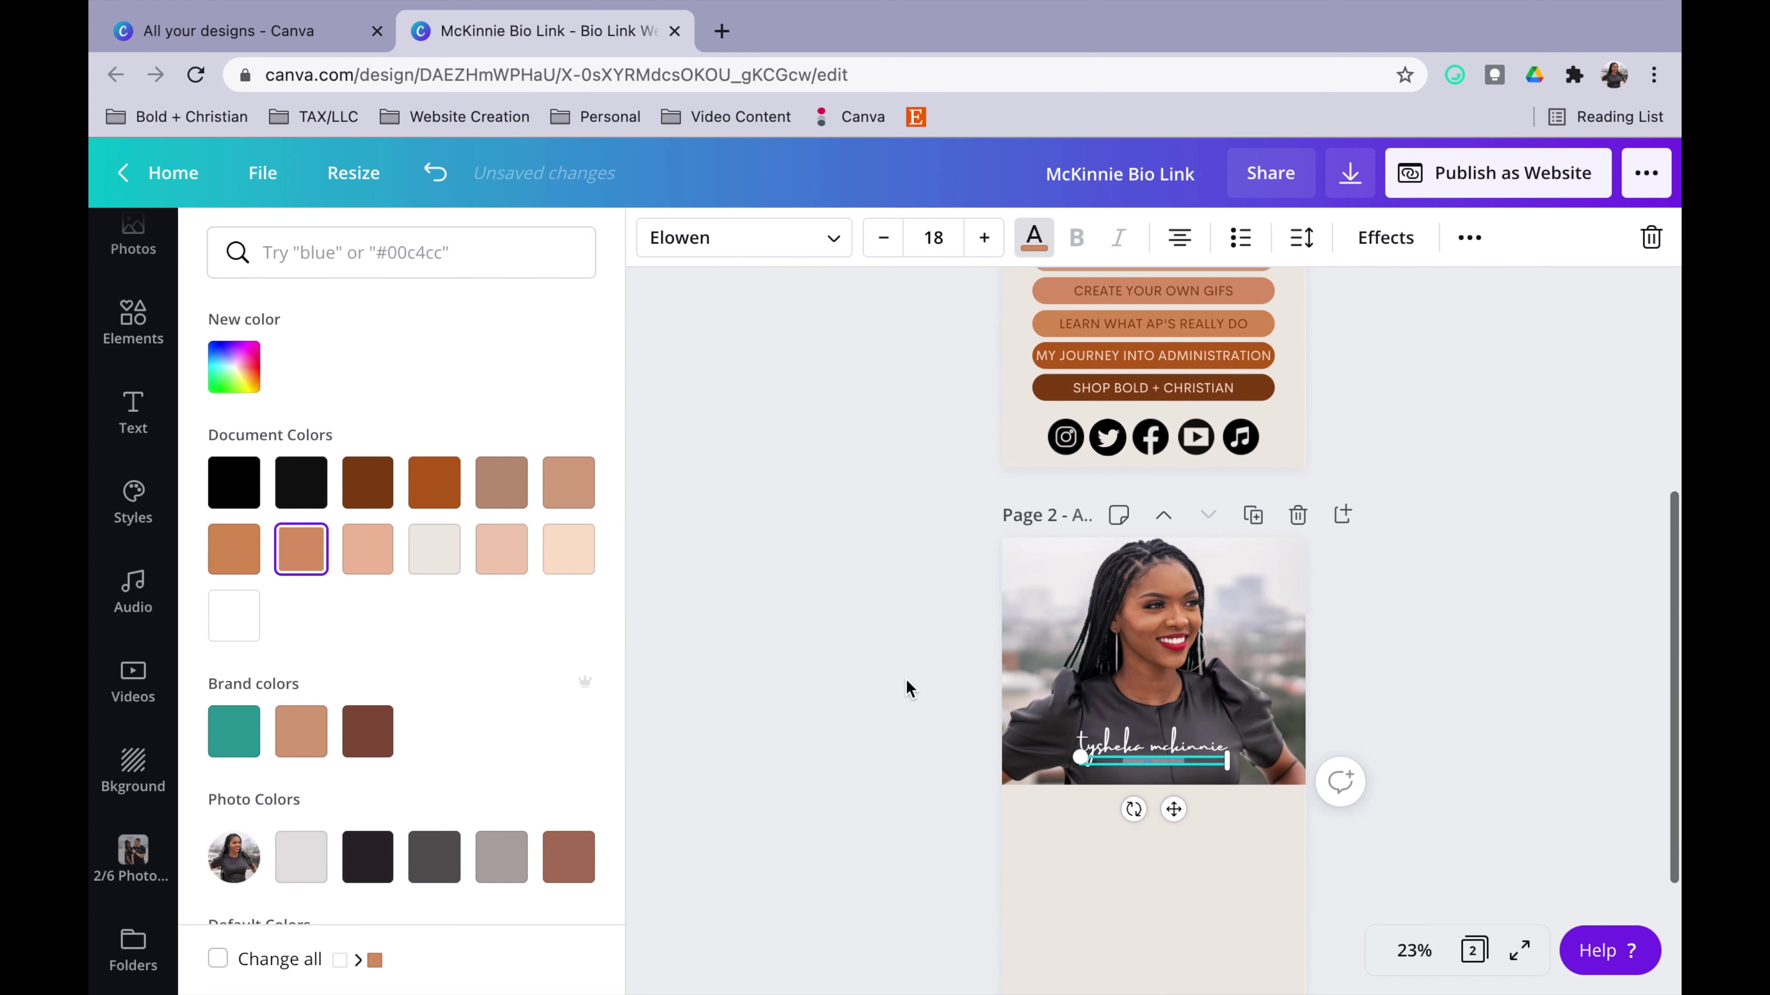
Set the tagline's font to Prompt Medium and enlarge it to about size 39.3
{"action": "left_click", "coordinate": [1209, 744]}
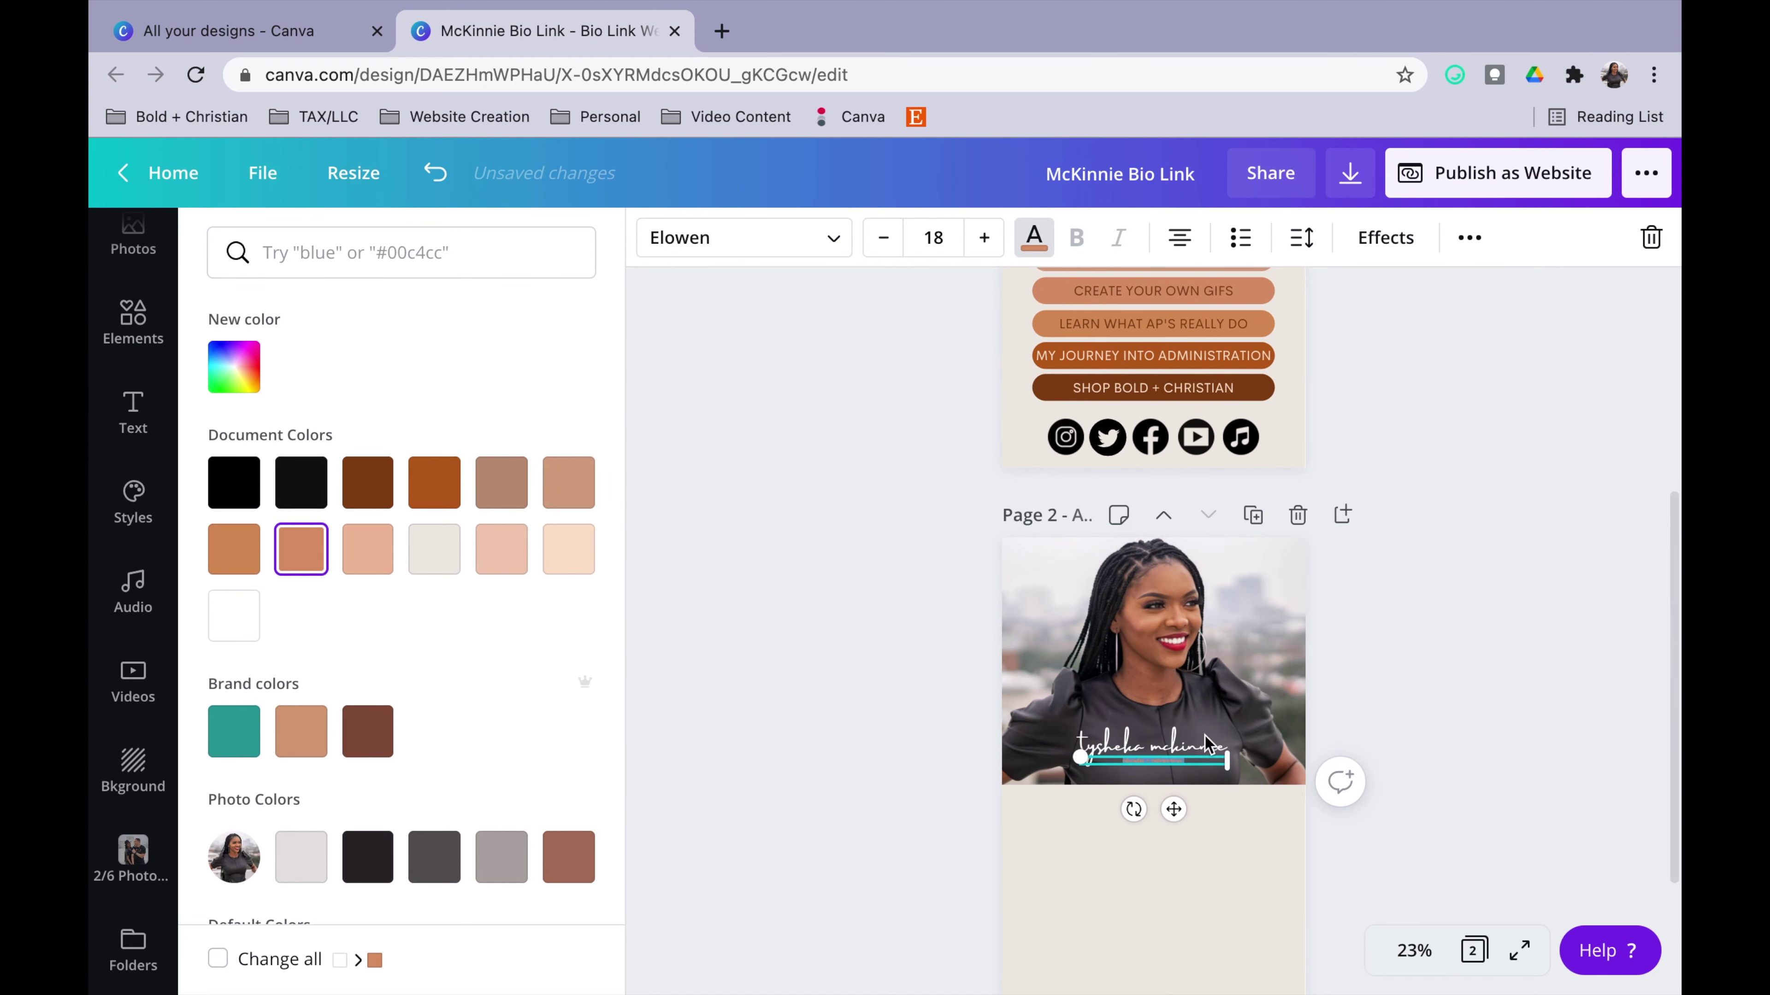
{"action": "left_click", "coordinate": [826, 244]}
{"action": "left_click", "coordinate": [410, 462]}
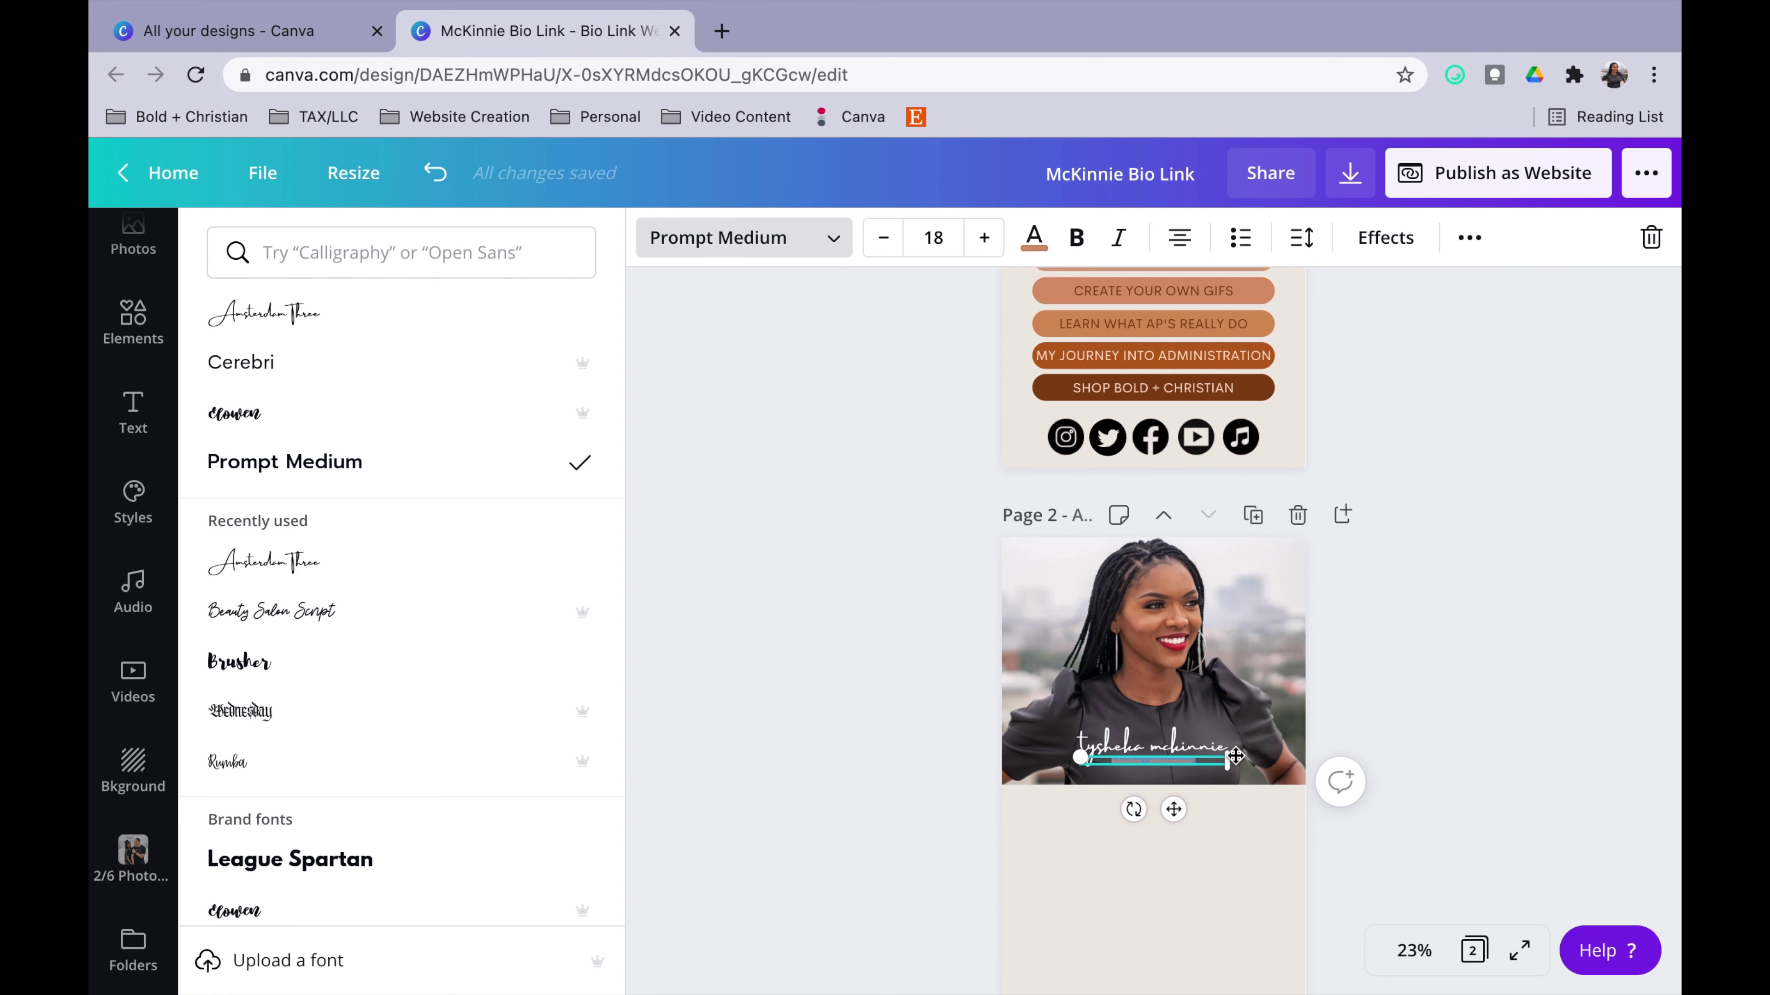
{"action": "left_click_drag", "start_coordinate": [1284, 780], "coordinate": [1341, 803]}
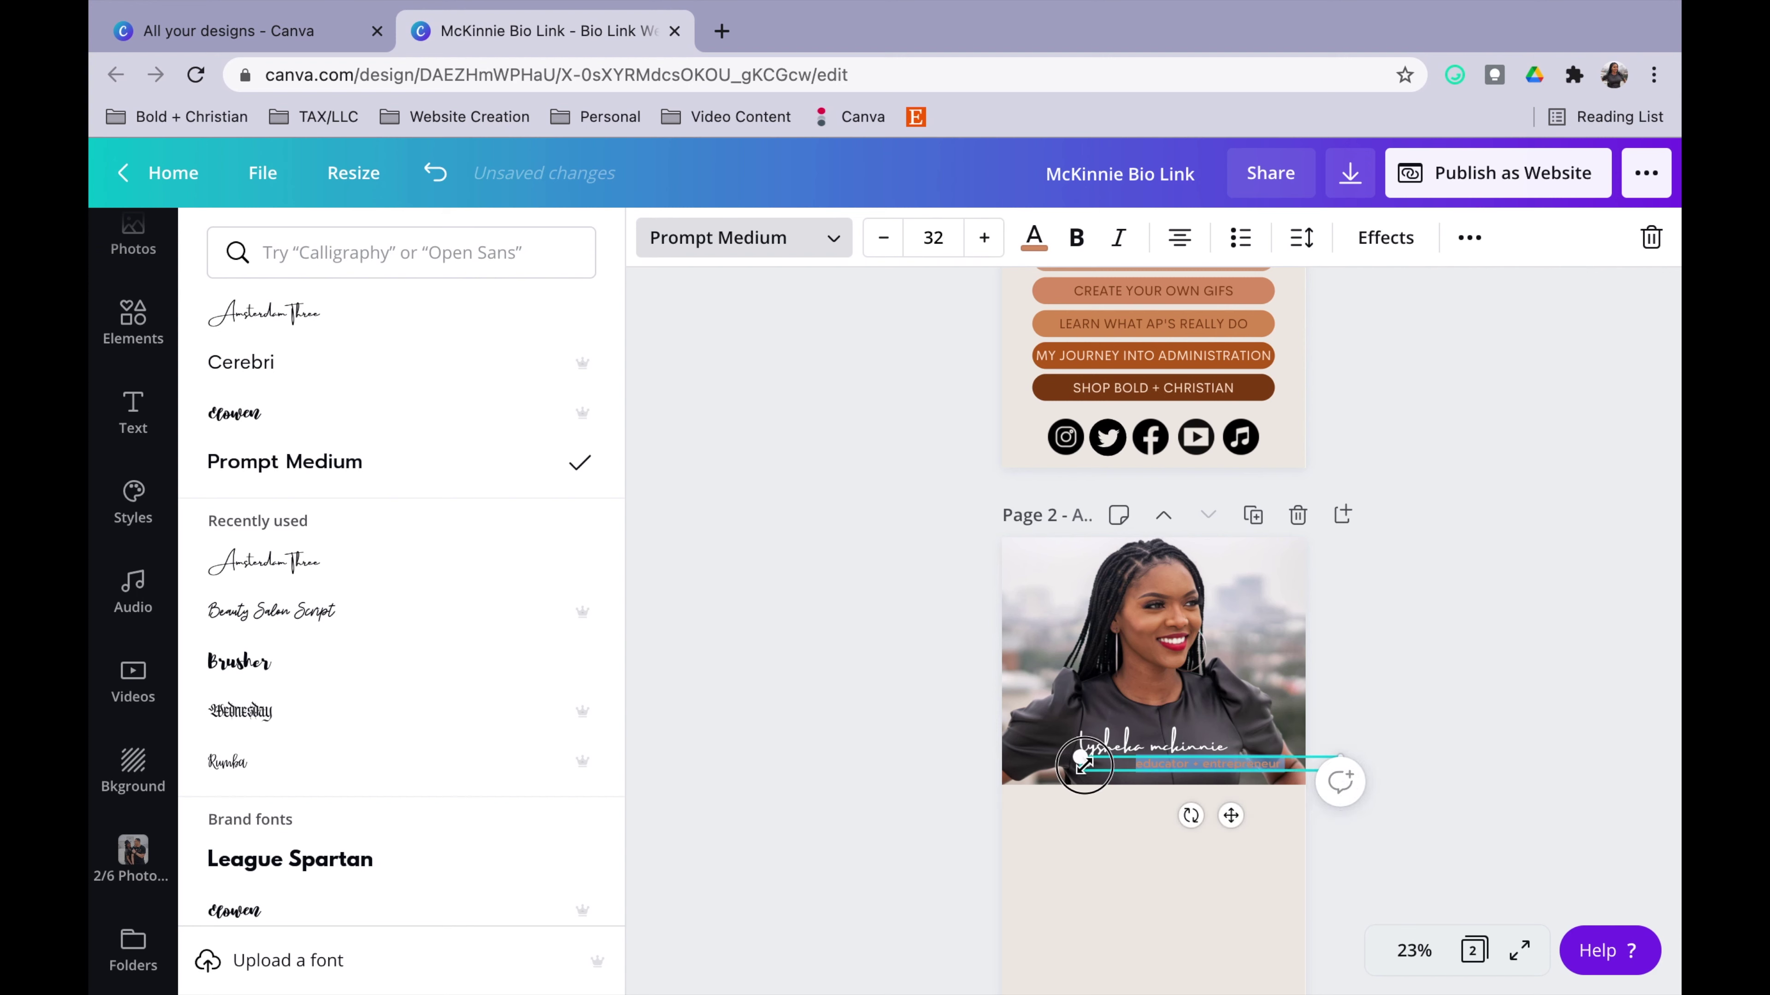
{"action": "mouse_move", "coordinate": [1083, 764]}
{"action": "left_mouse_down"}
{"action": "mouse_move", "coordinate": [1031, 760]}
{"action": "mouse_move", "coordinate": [1059, 766]}
{"action": "left_mouse_up"}
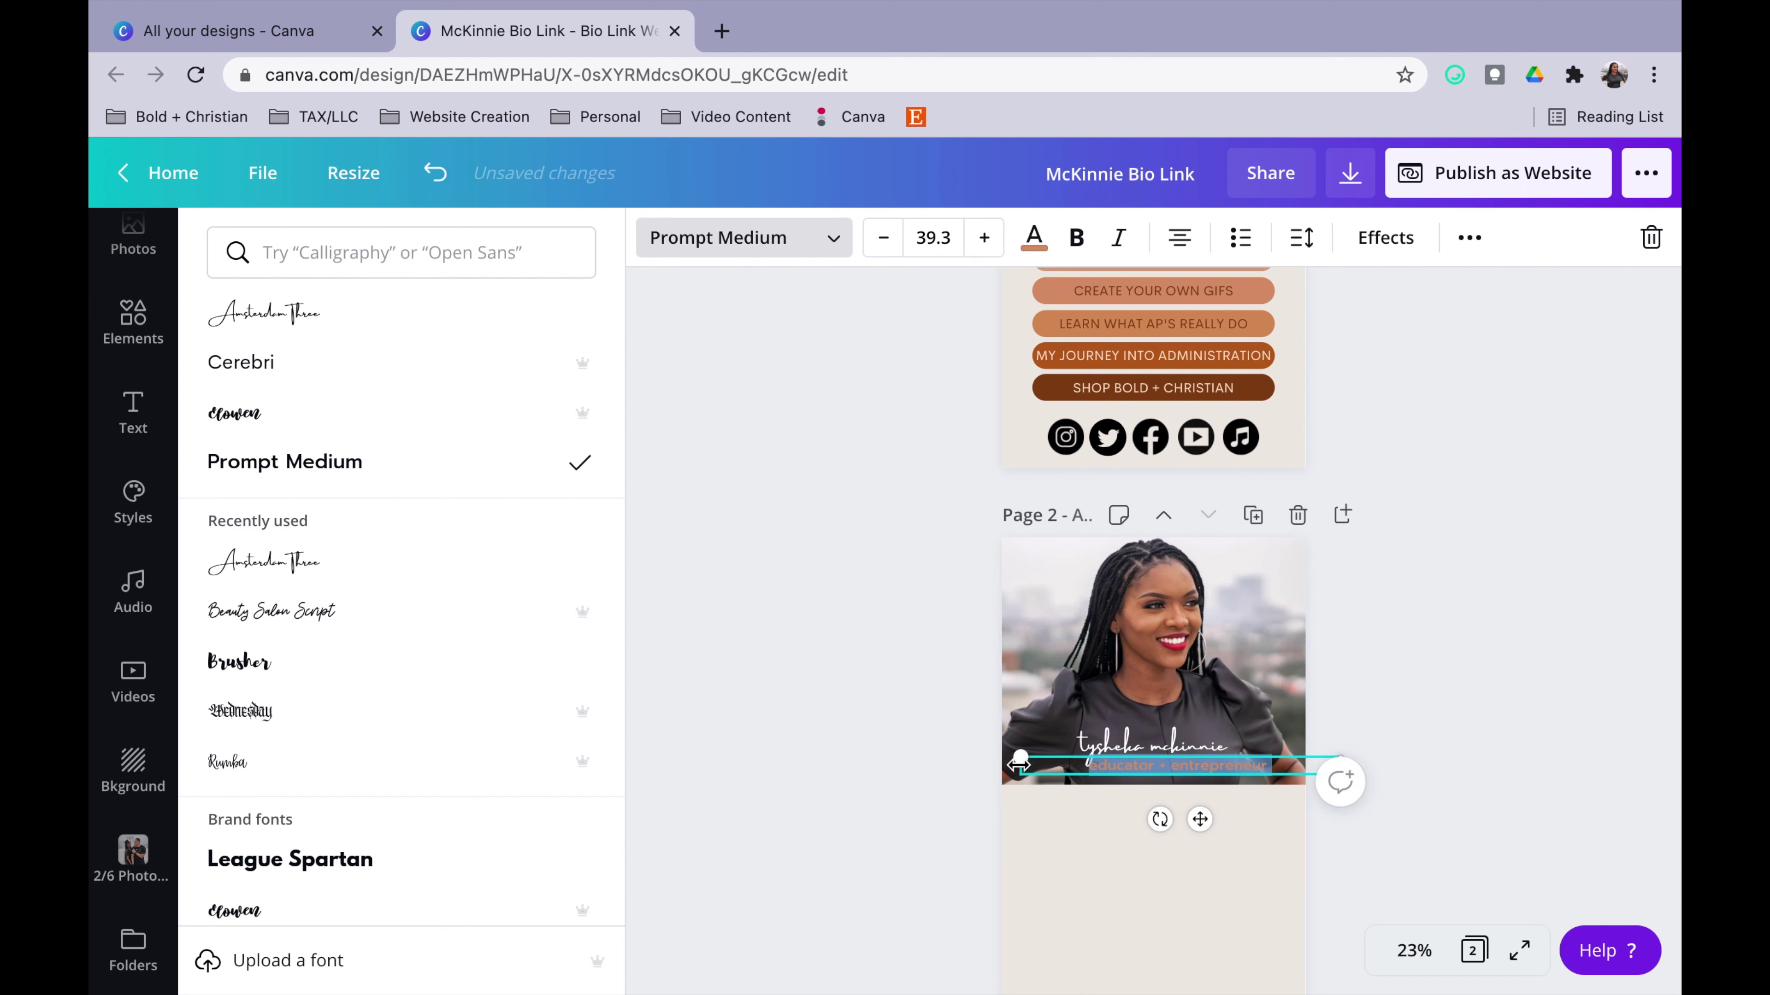
{"action": "left_click_drag", "start_coordinate": [1021, 764], "coordinate": [1153, 764]}
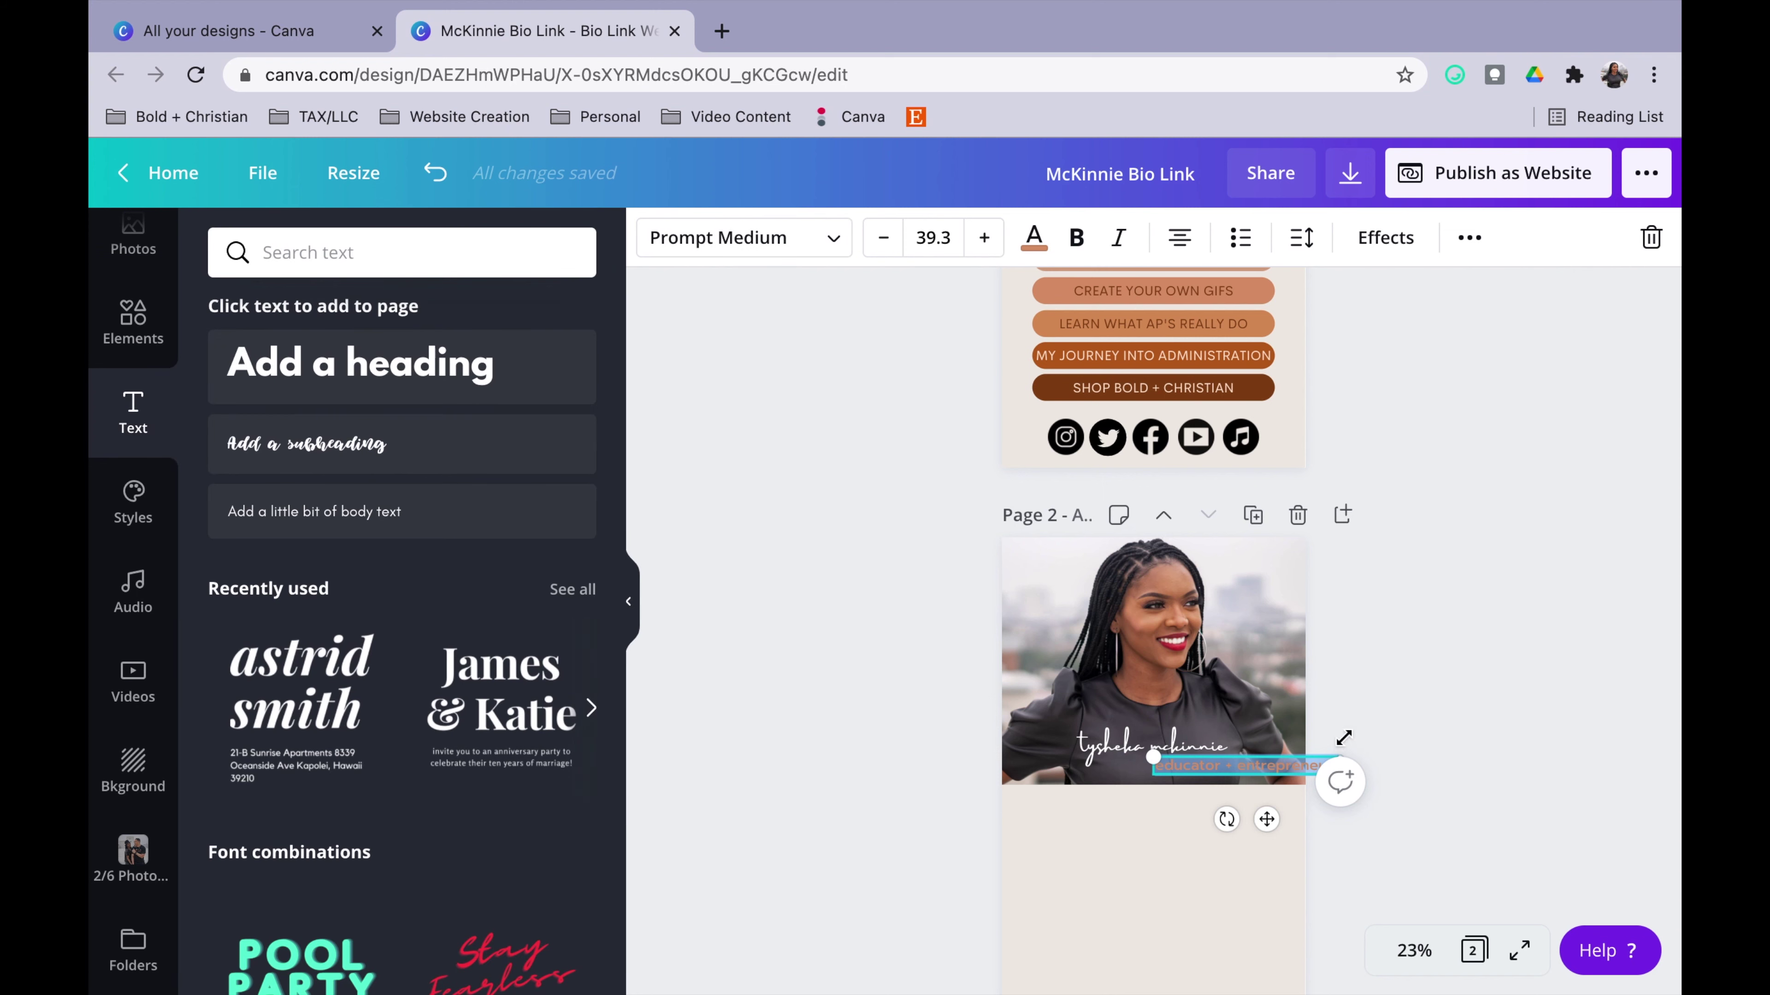
{"action": "left_click", "coordinate": [1433, 682]}
Reduce the tagline to about size 30.8 and place it directly beneath the name
{"action": "left_click_drag", "start_coordinate": [1289, 767], "coordinate": [1209, 774]}
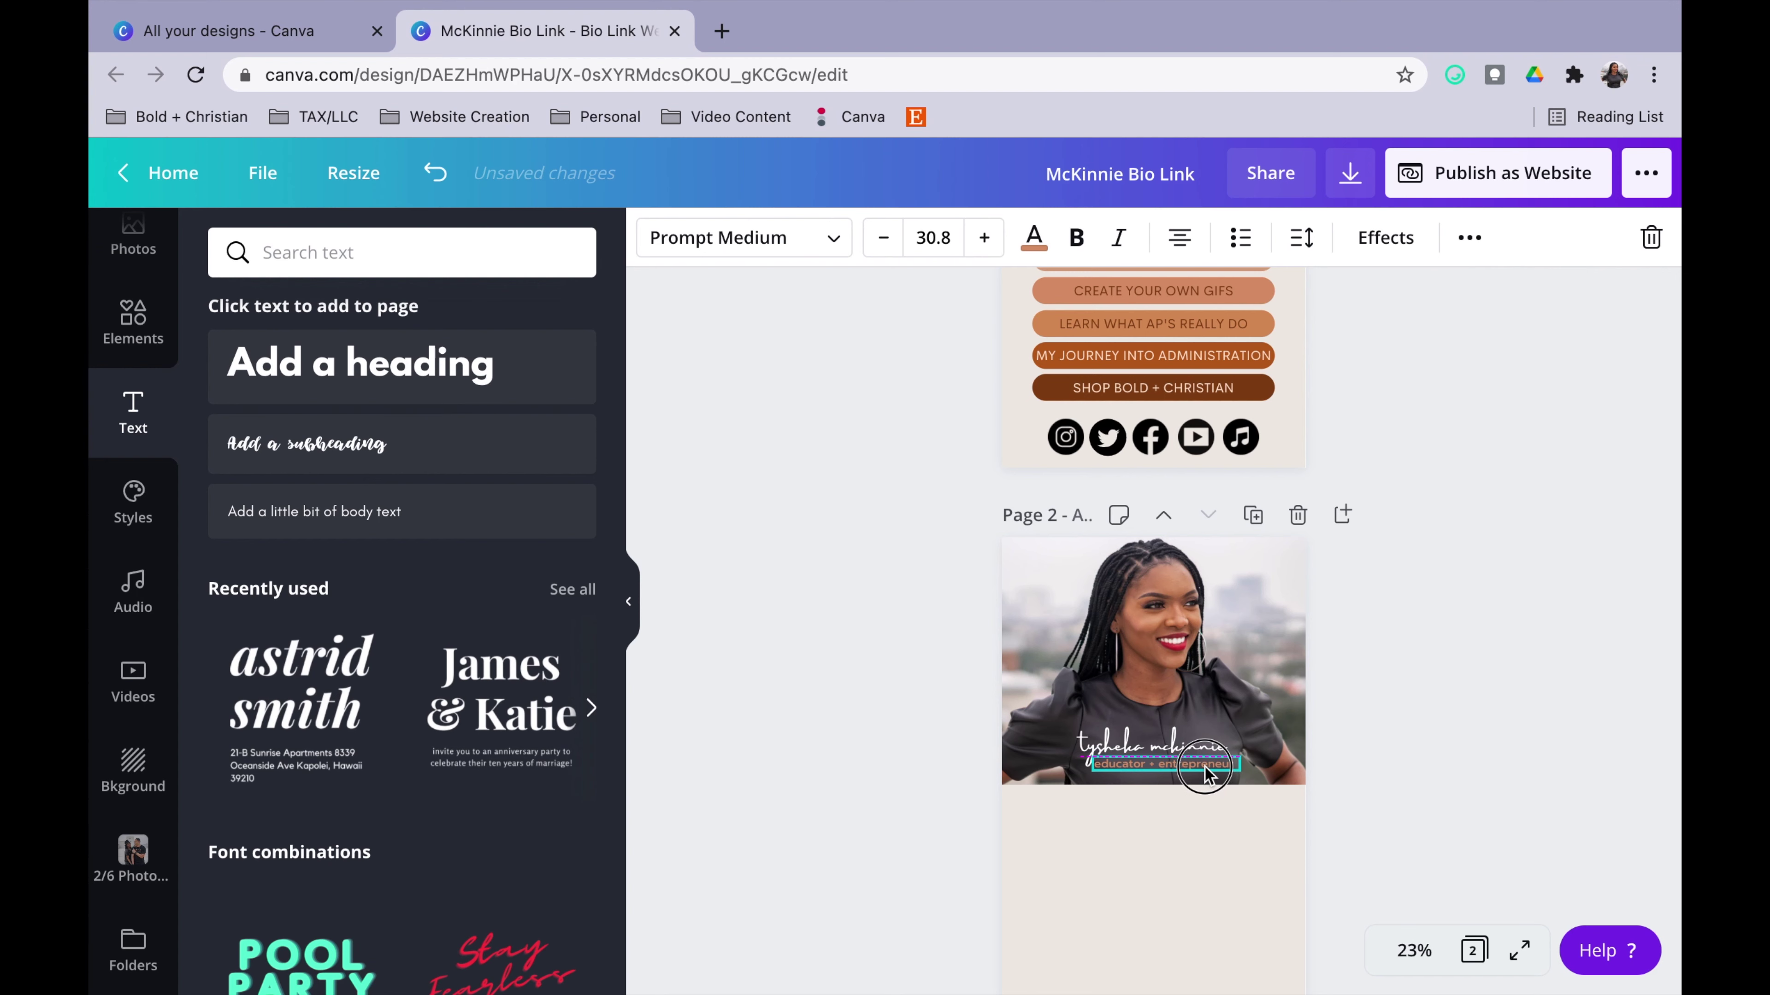
{"action": "left_click_drag", "start_coordinate": [1200, 770], "coordinate": [1199, 770]}
{"action": "left_click", "coordinate": [1410, 658]}
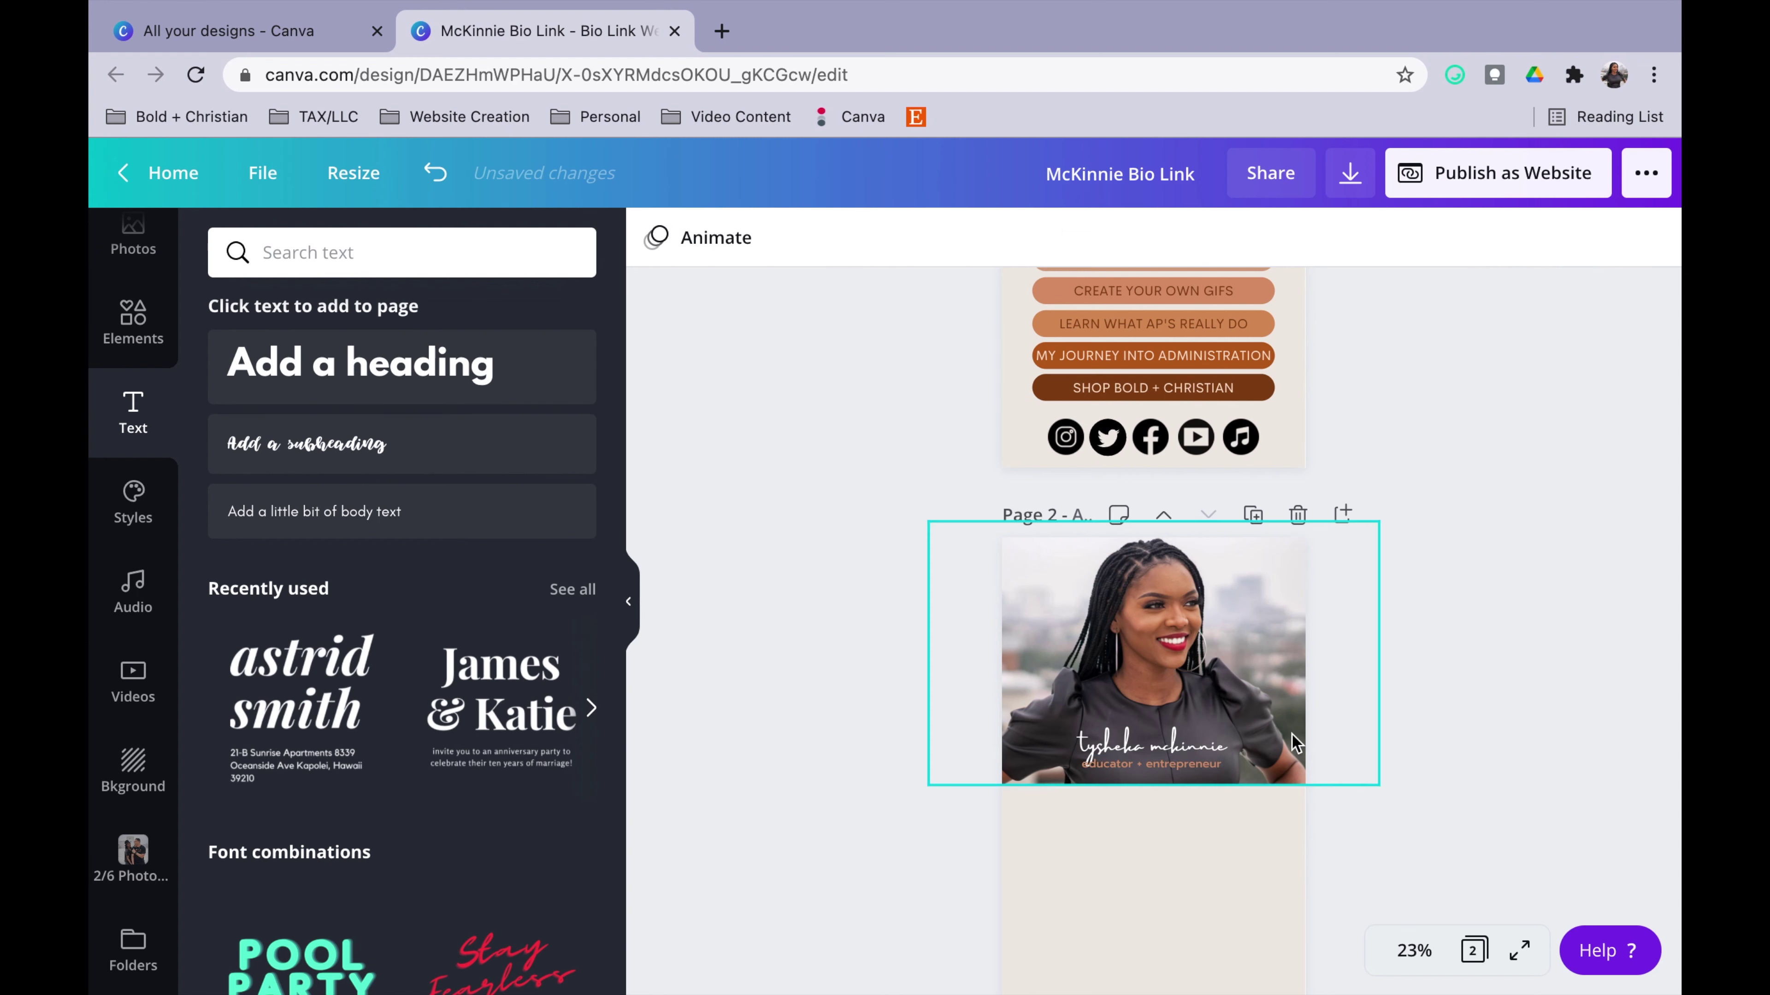
{"action": "scroll", "coordinate": [1292, 739], "scroll_direction": "up", "scroll_amount": 5}
{"action": "scroll", "coordinate": [1292, 743], "scroll_direction": "down", "scroll_amount": 3}
Enlarge the name to about size 64.1 and reduce the tagline below it to about size 28.4
{"action": "left_click", "coordinate": [1205, 828]}
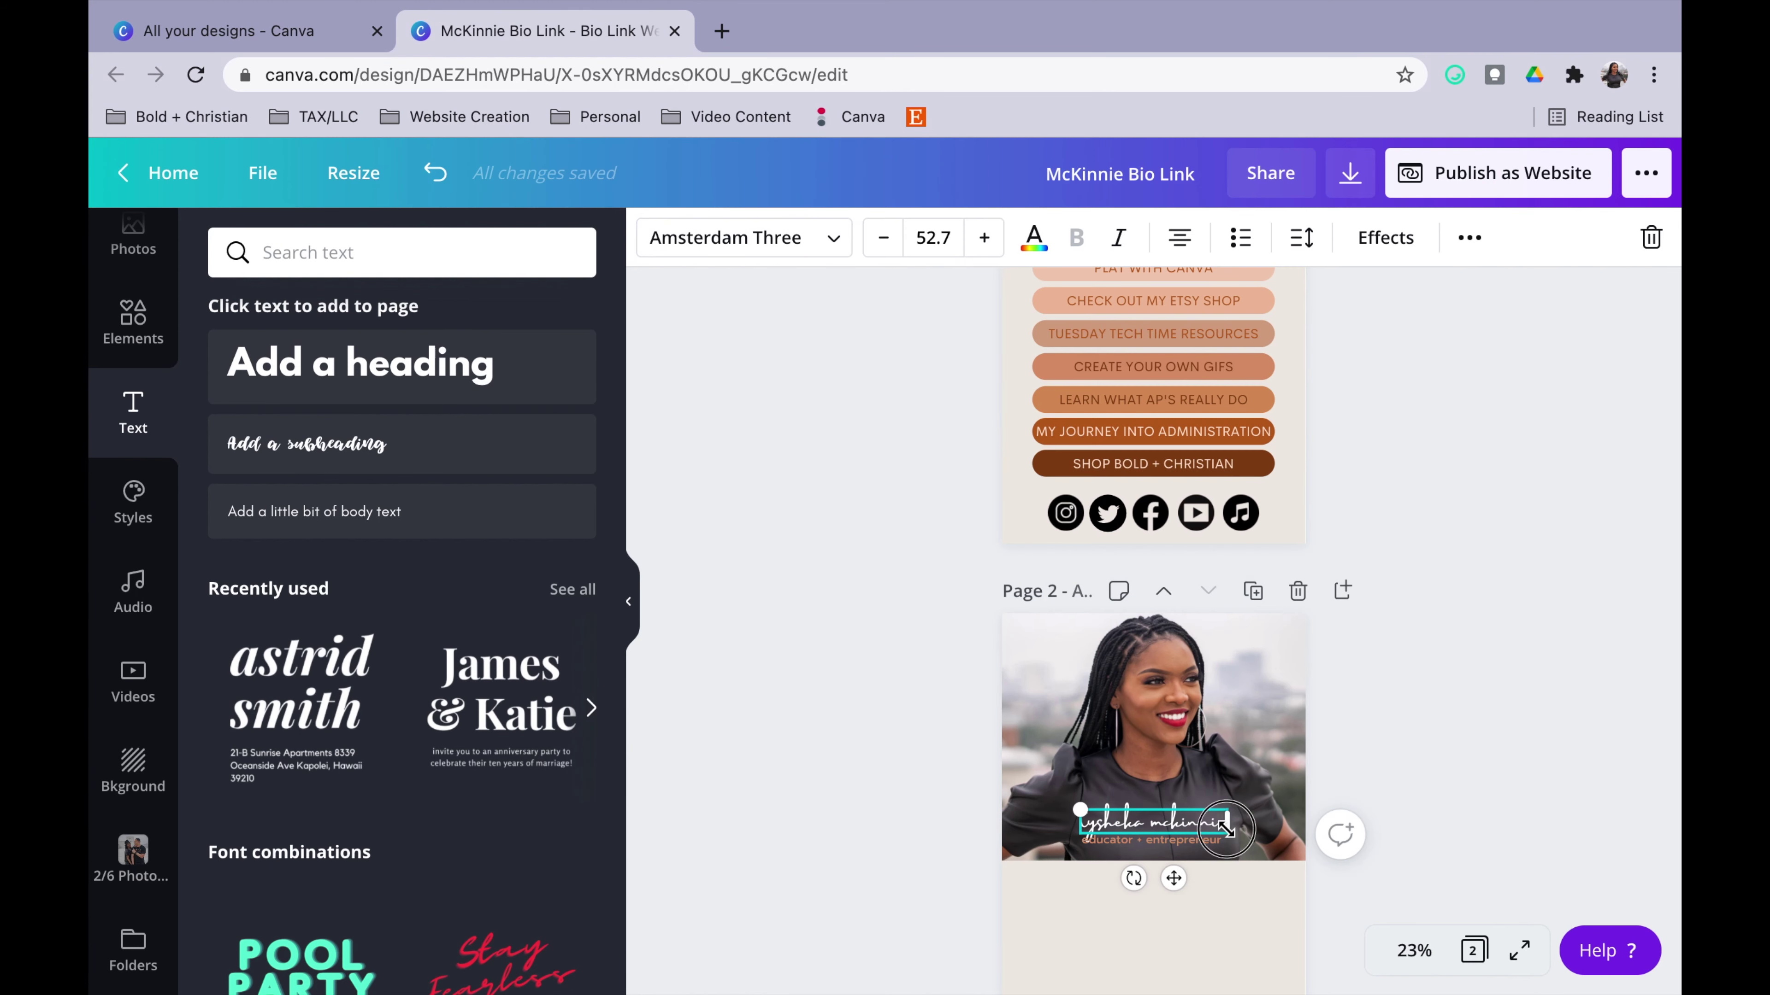
{"action": "mouse_move", "coordinate": [1227, 840]}
{"action": "left_mouse_down"}
{"action": "mouse_move", "coordinate": [1256, 846]}
{"action": "mouse_move", "coordinate": [1193, 824]}
{"action": "mouse_move", "coordinate": [1186, 842]}
{"action": "mouse_move", "coordinate": [1208, 846]}
{"action": "left_mouse_up"}
{"action": "left_click", "coordinate": [1186, 845]}
{"action": "left_click_drag", "start_coordinate": [1190, 843], "coordinate": [1192, 851]}
Duplicate the tagline below itself, replace the copy's text with the social media handle, and colour it white
{"action": "key", "text": "super+d"}
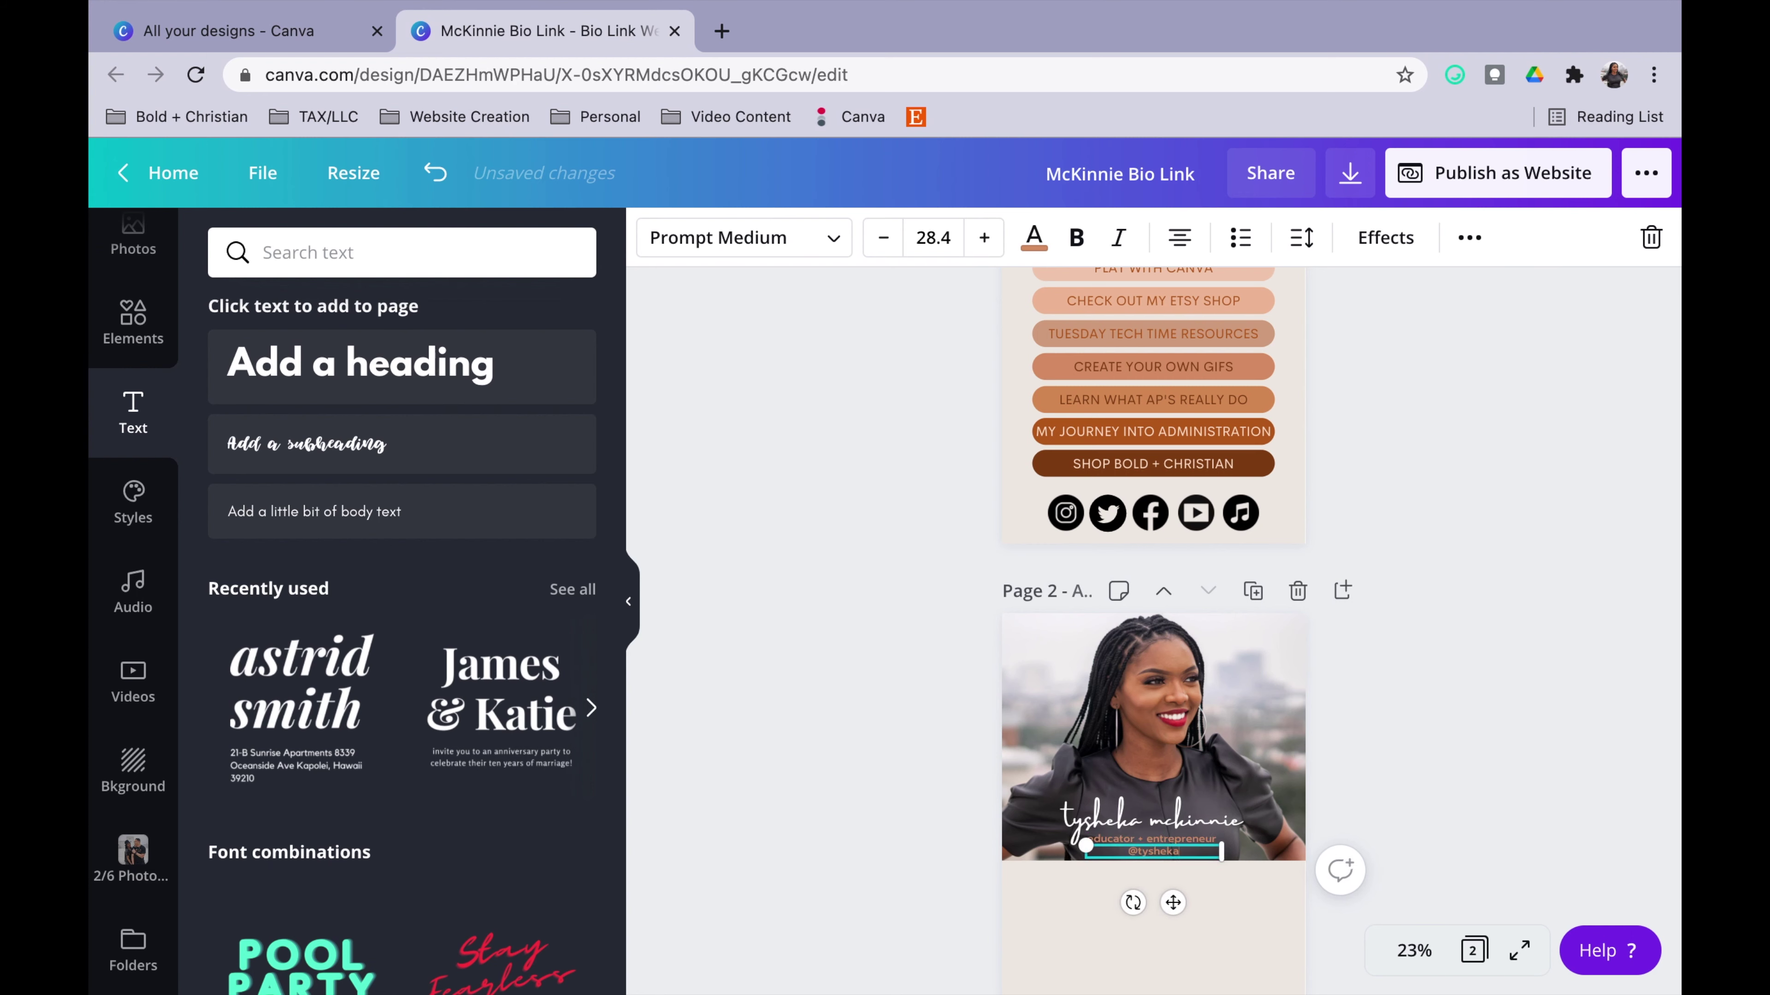
{"action": "left_click", "coordinate": [1034, 237]}
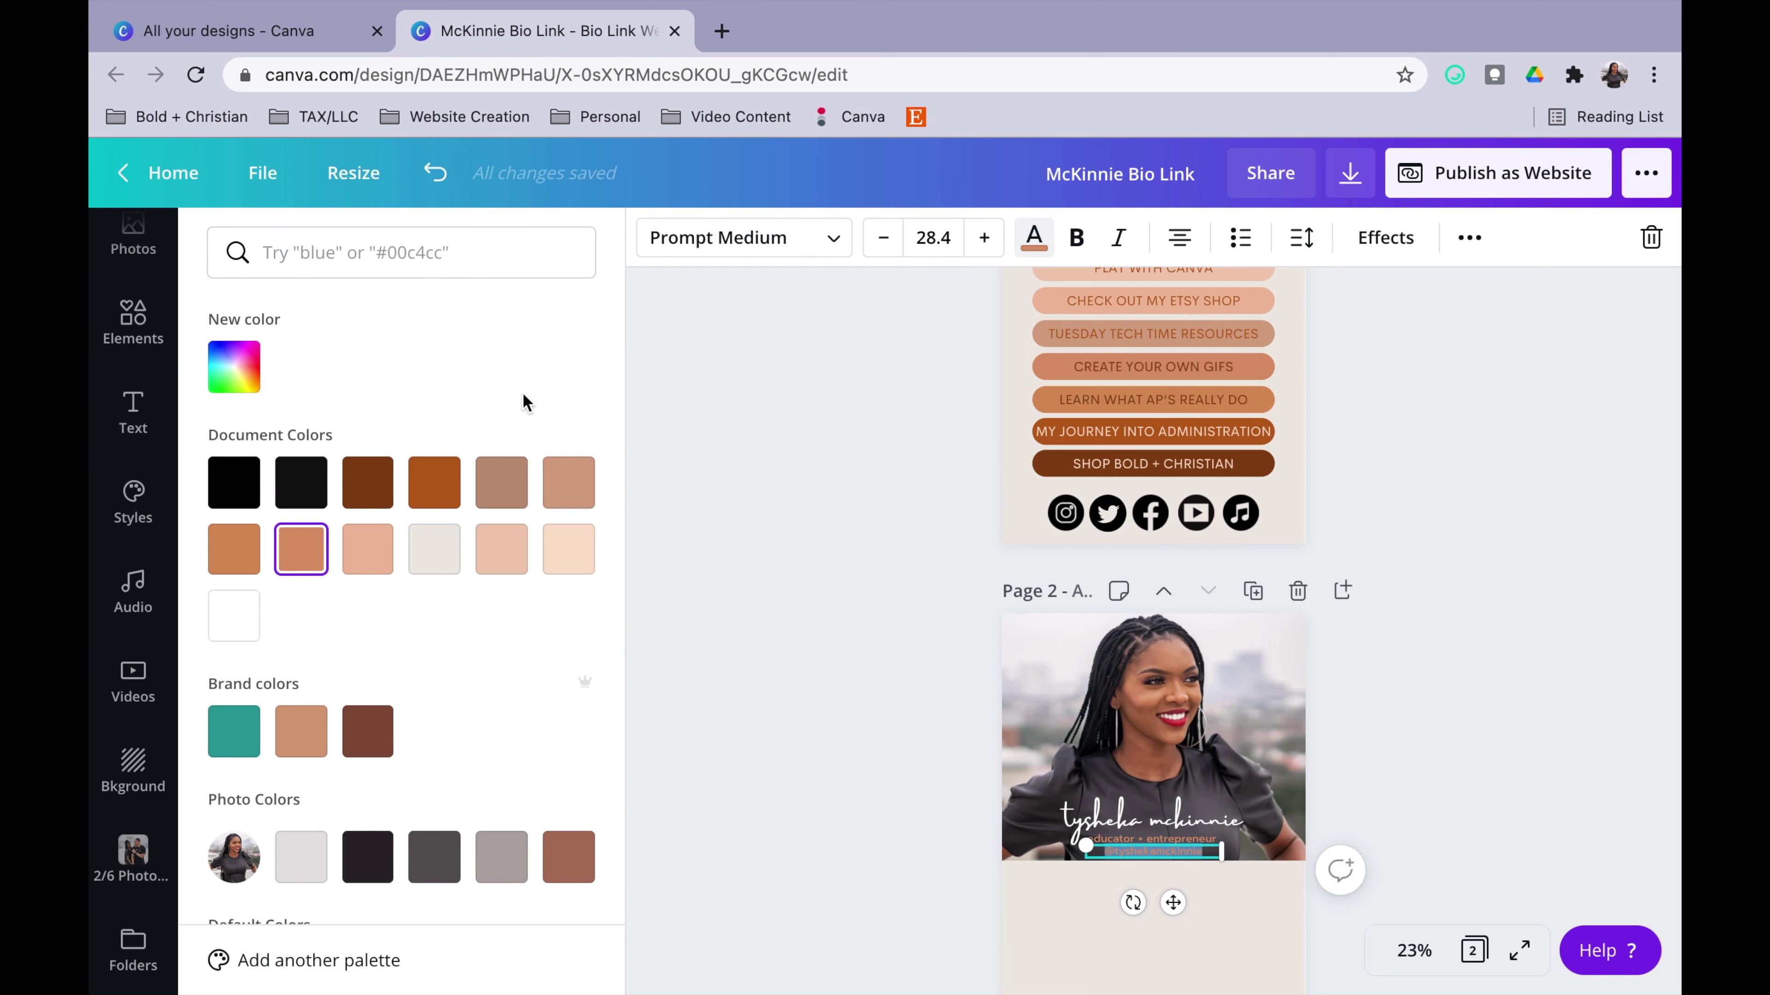
{"action": "left_click", "coordinate": [229, 616]}
{"action": "left_click", "coordinate": [1549, 774]}
Nudge the name text slightly down, closer to the tagline
{"action": "left_click", "coordinate": [1226, 823]}
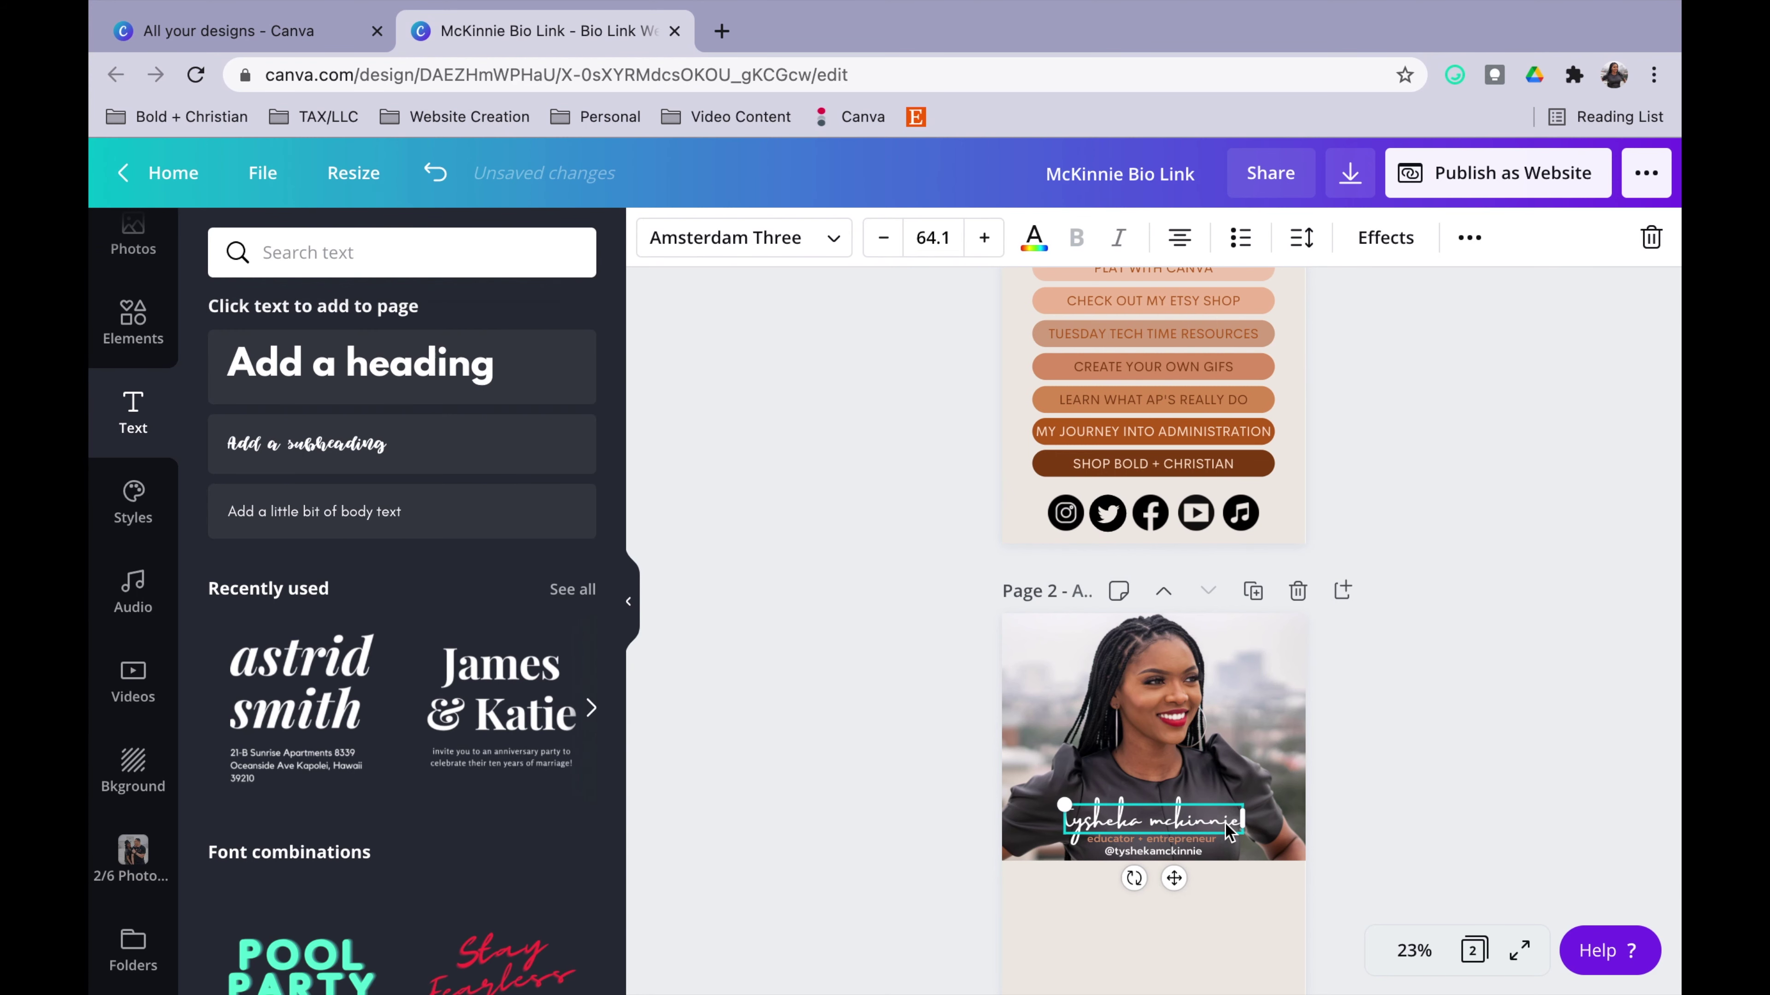
{"action": "key", "text": "Down"}
{"action": "key", "text": "Down"}
{"action": "key", "text": "Down"}
{"action": "key", "text": "Down"}
{"action": "key", "text": "Down"}
{"action": "key", "text": "Down"}
{"action": "key", "text": "Down"}
{"action": "key", "text": "Down"}
{"action": "left_click", "coordinate": [1535, 726]}
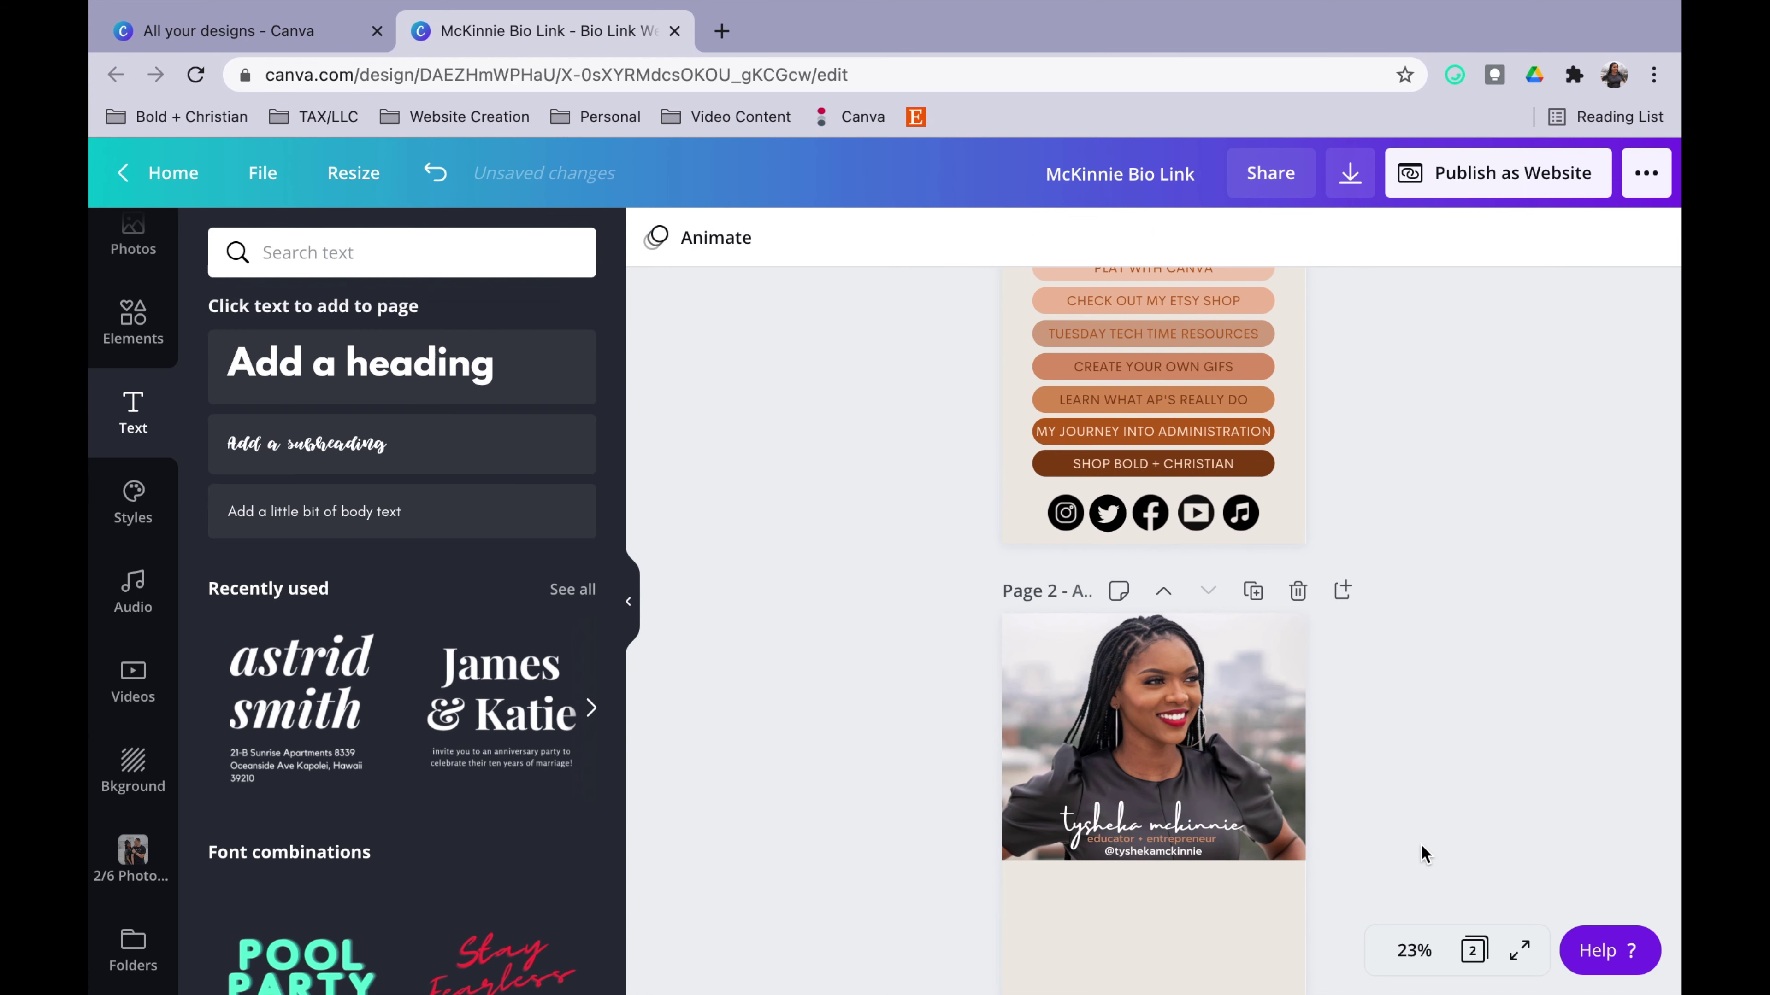
Add a solid line across page 2 just below the header photo and thicken it into a bar with rounded ends
{"action": "scroll", "coordinate": [1288, 828], "scroll_direction": "down", "scroll_amount": 2}
{"action": "scroll", "coordinate": [1288, 829], "scroll_direction": "up", "scroll_amount": 5}
{"action": "scroll", "coordinate": [1287, 828], "scroll_direction": "down", "scroll_amount": 4}
{"action": "scroll", "coordinate": [1285, 827], "scroll_direction": "down", "scroll_amount": 3}
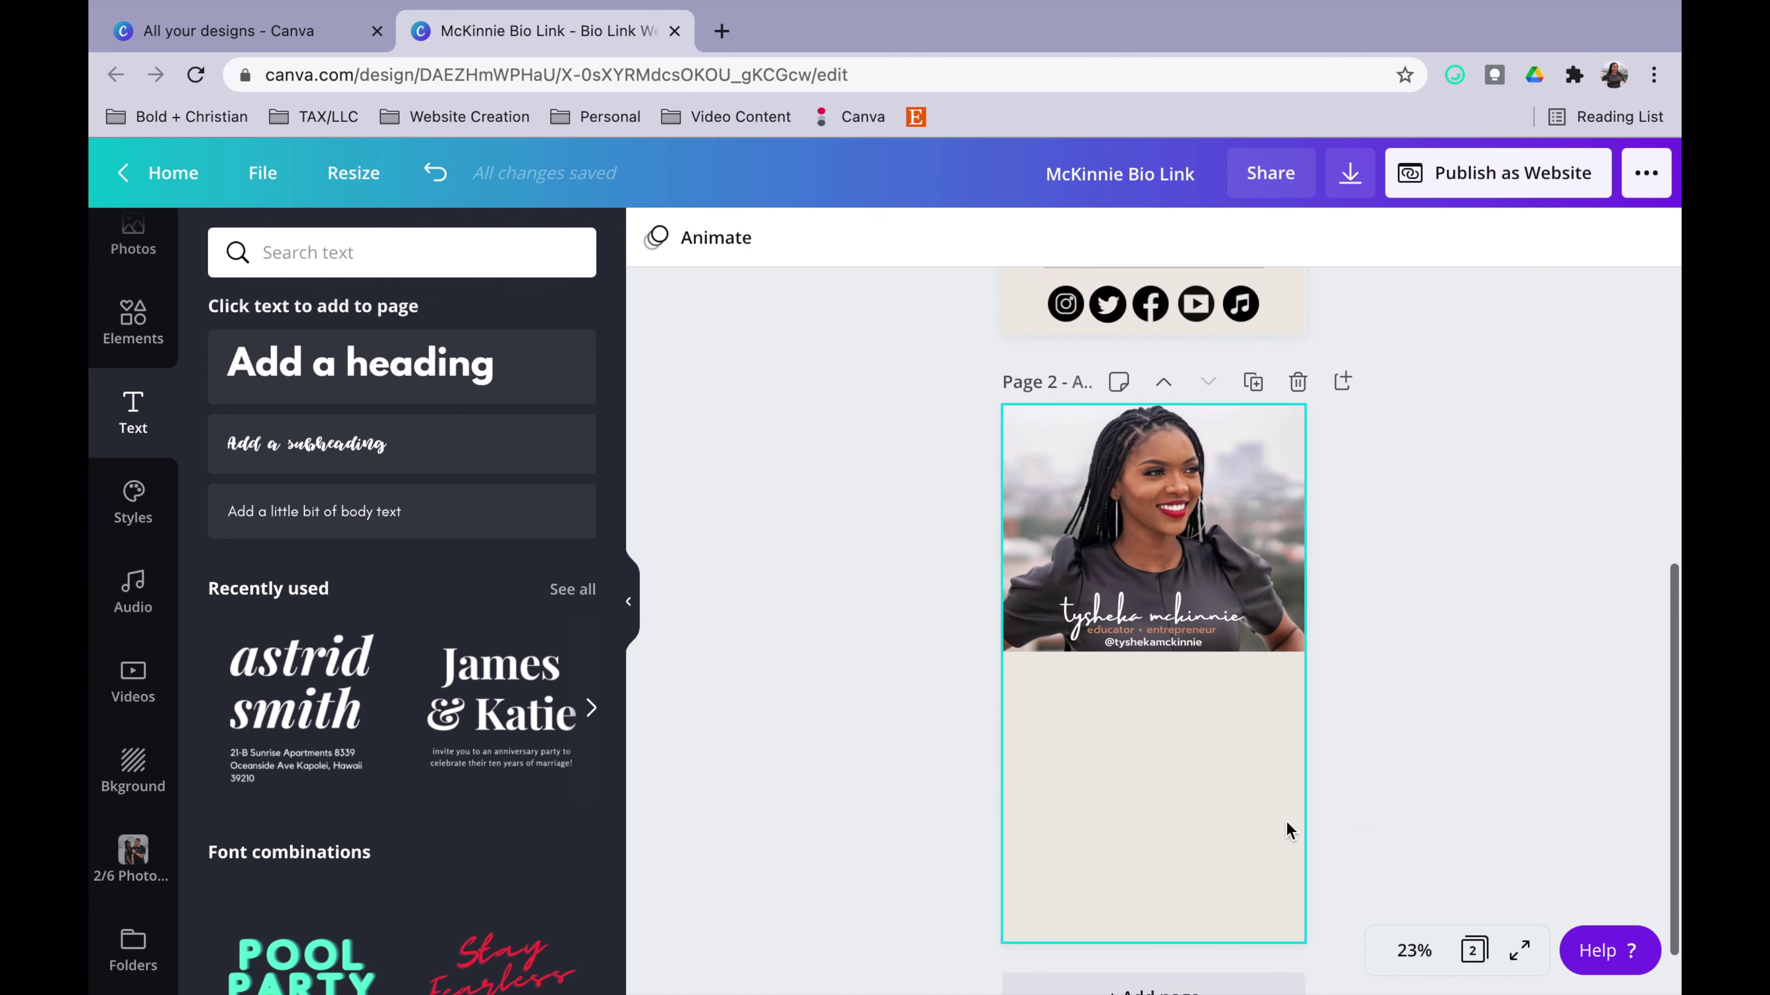
{"action": "left_click", "coordinate": [1174, 832]}
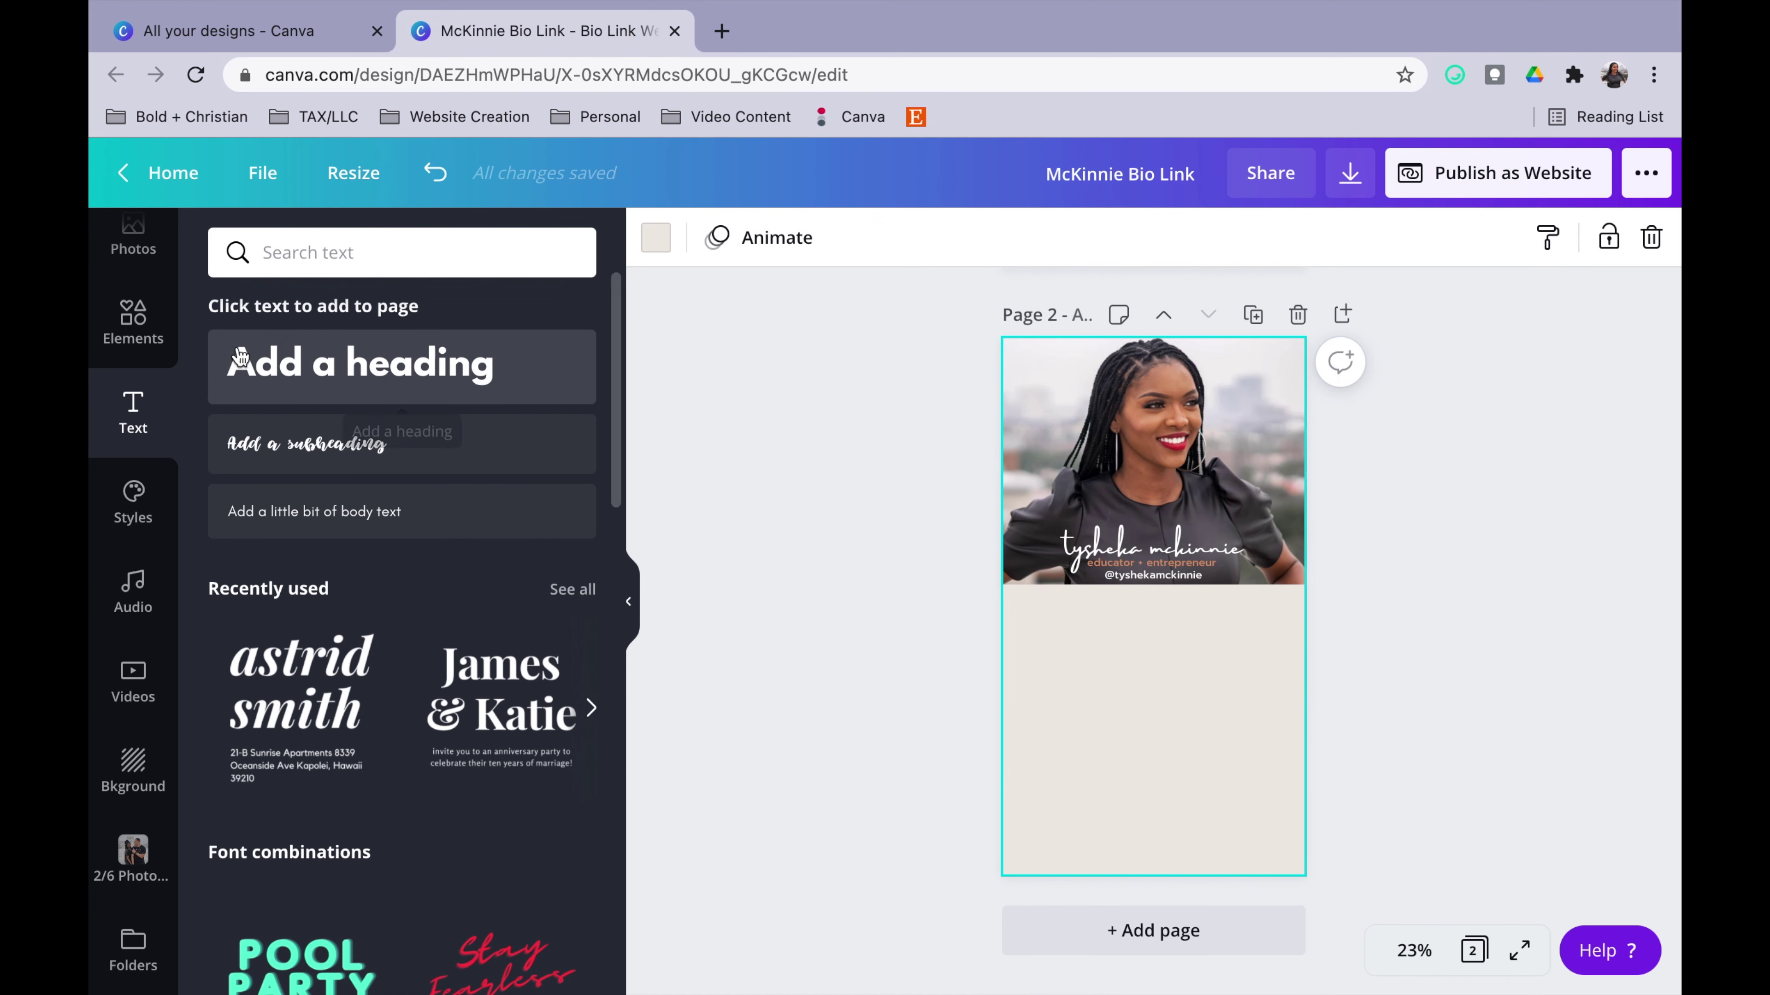
{"action": "left_click", "coordinate": [141, 346]}
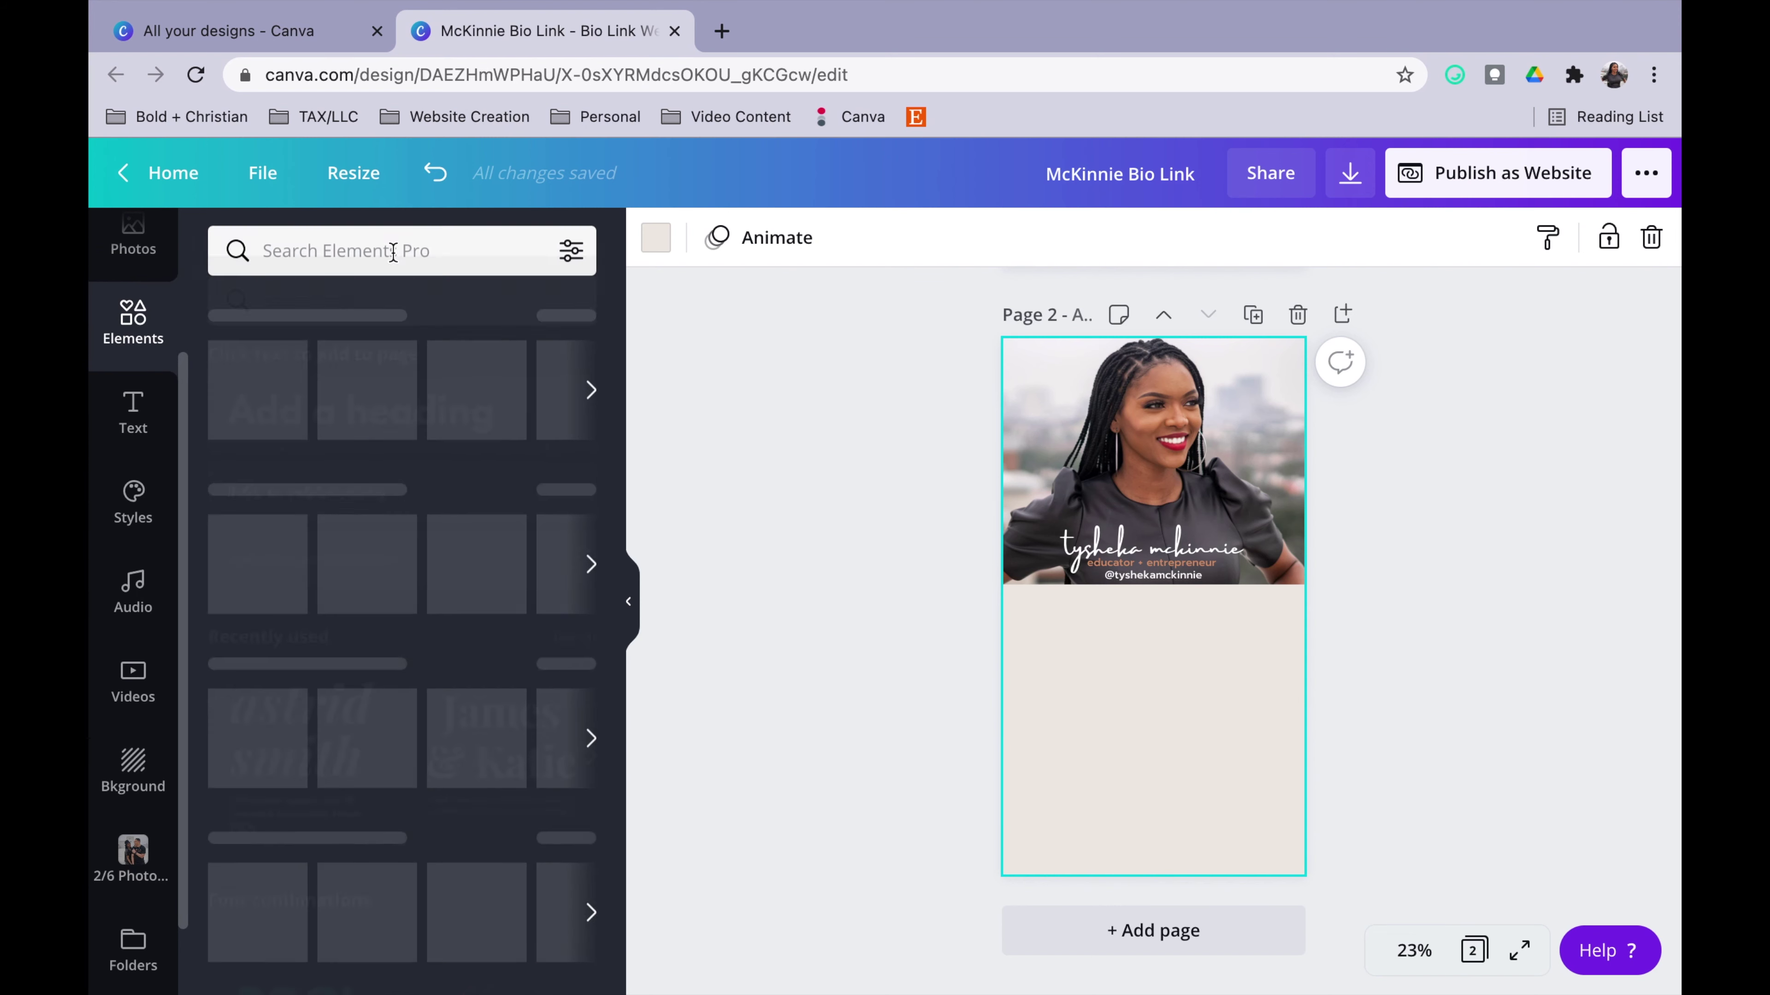
{"action": "left_click", "coordinate": [358, 258]}
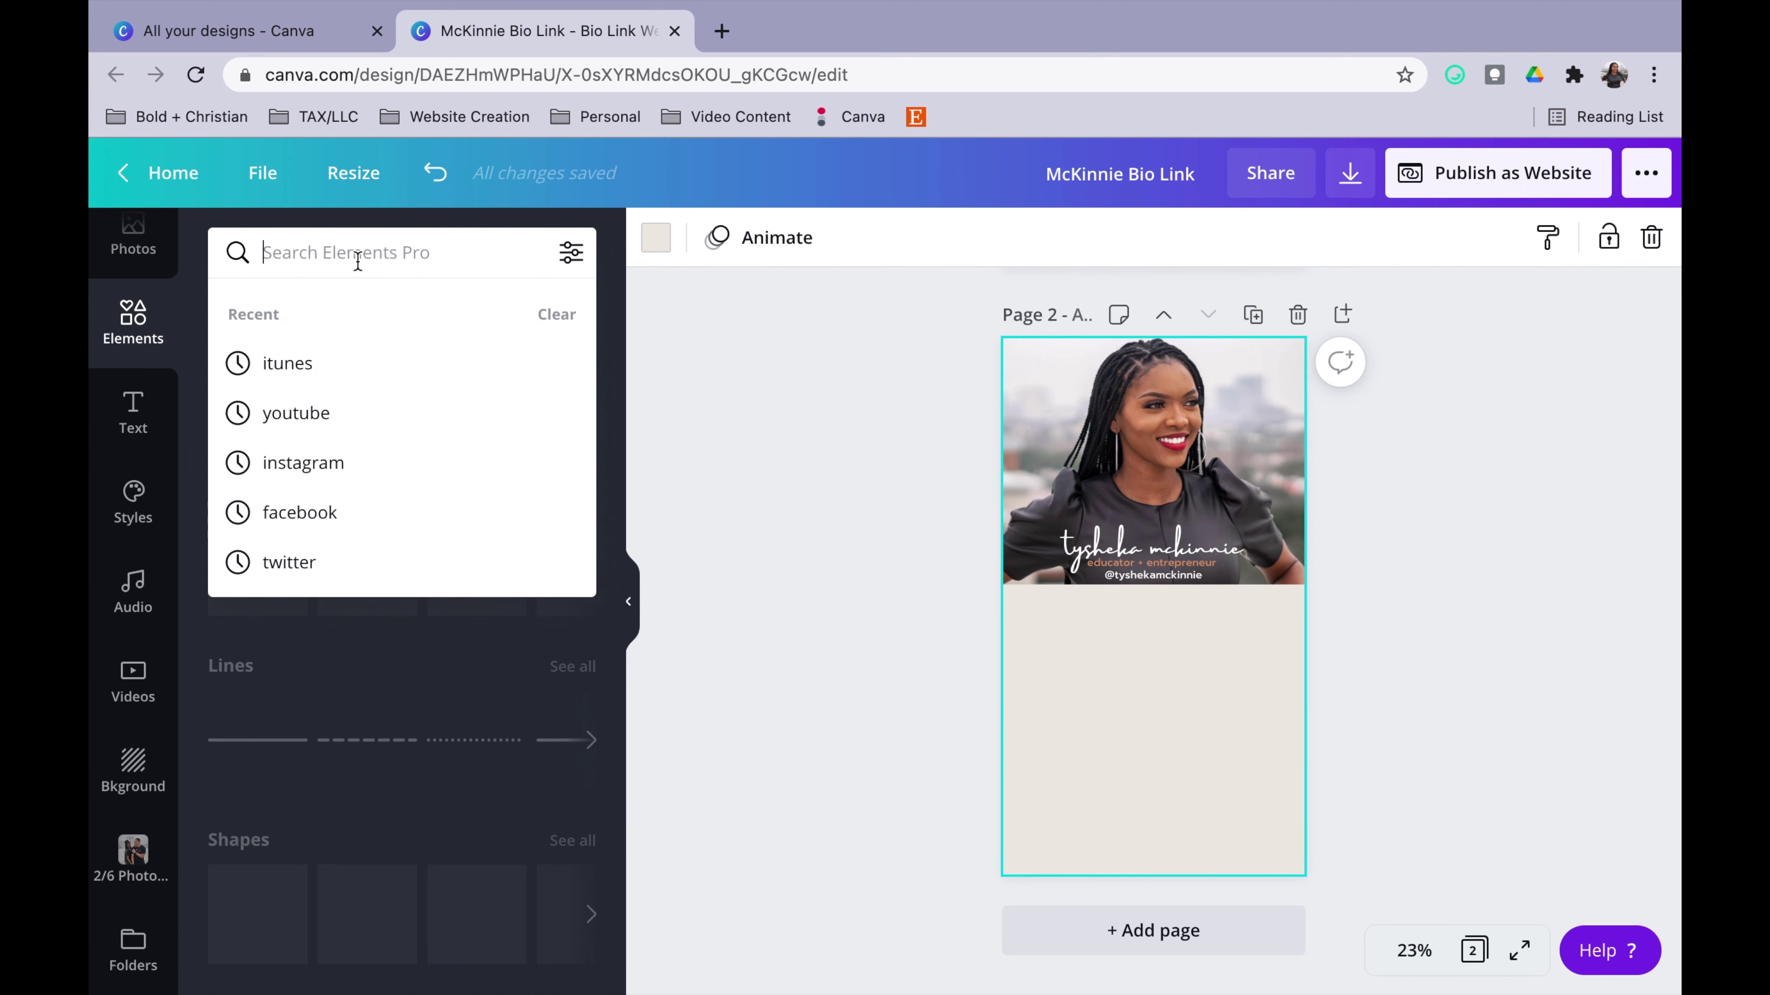
{"action": "left_click", "coordinate": [335, 706]}
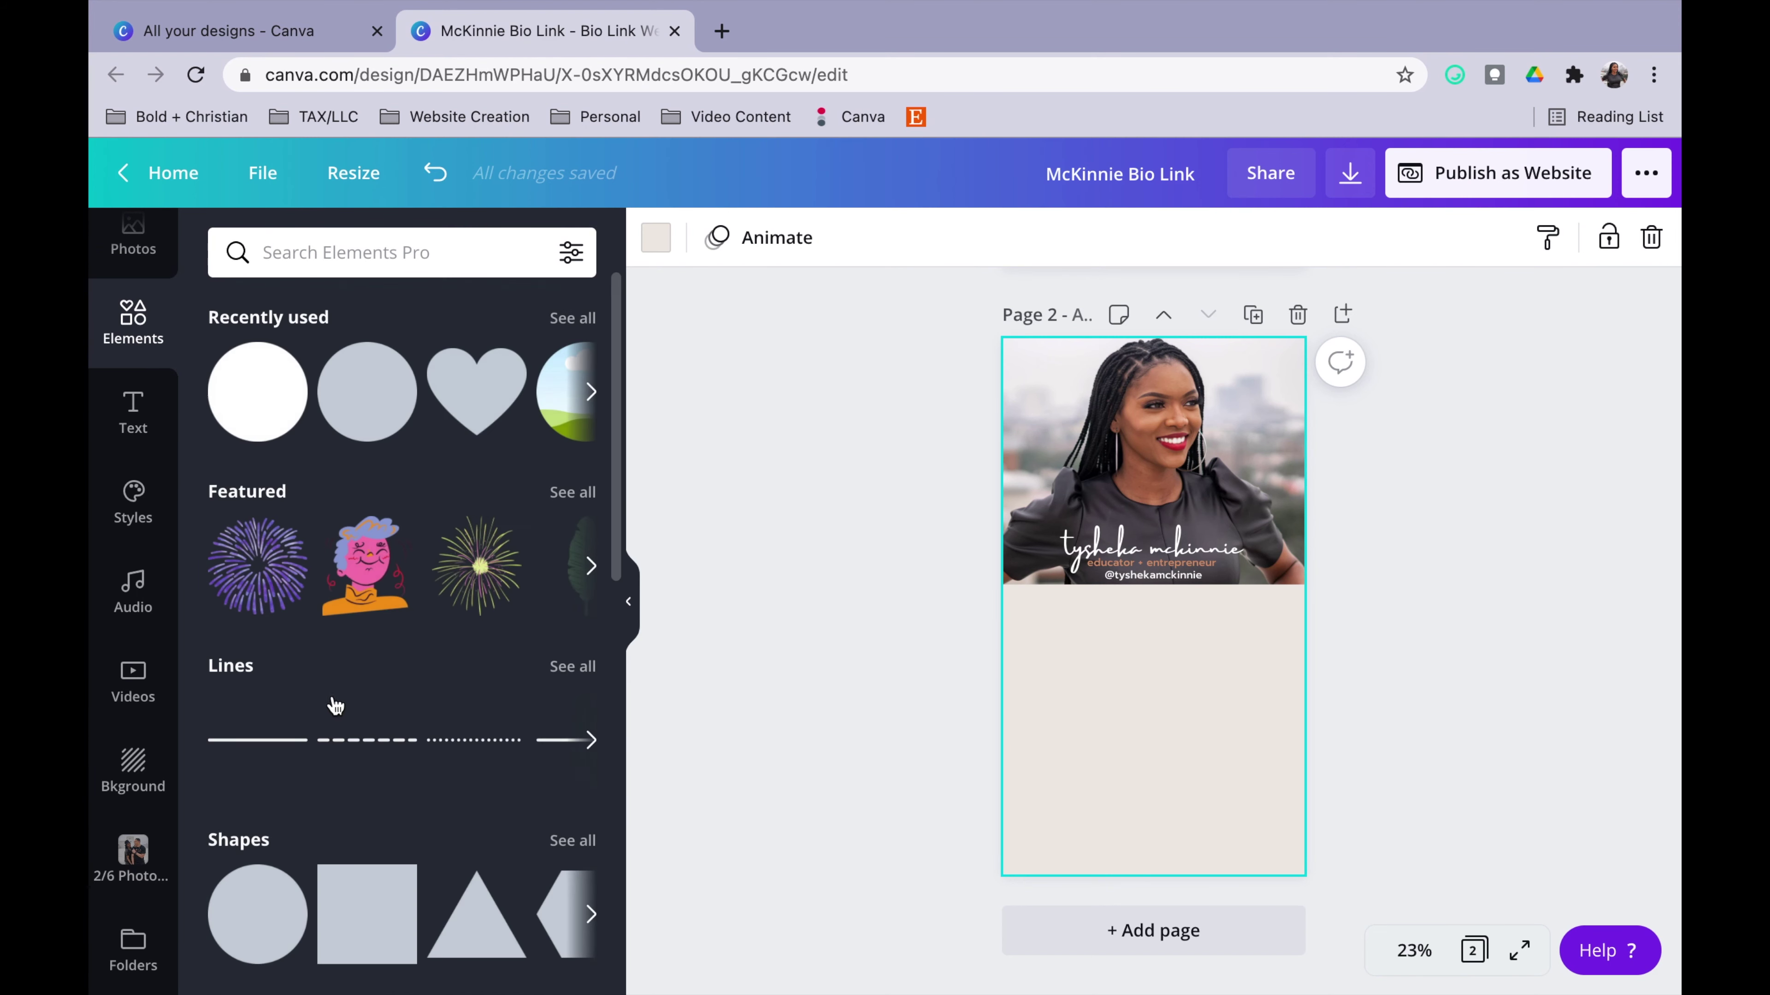
{"action": "left_click", "coordinate": [298, 744]}
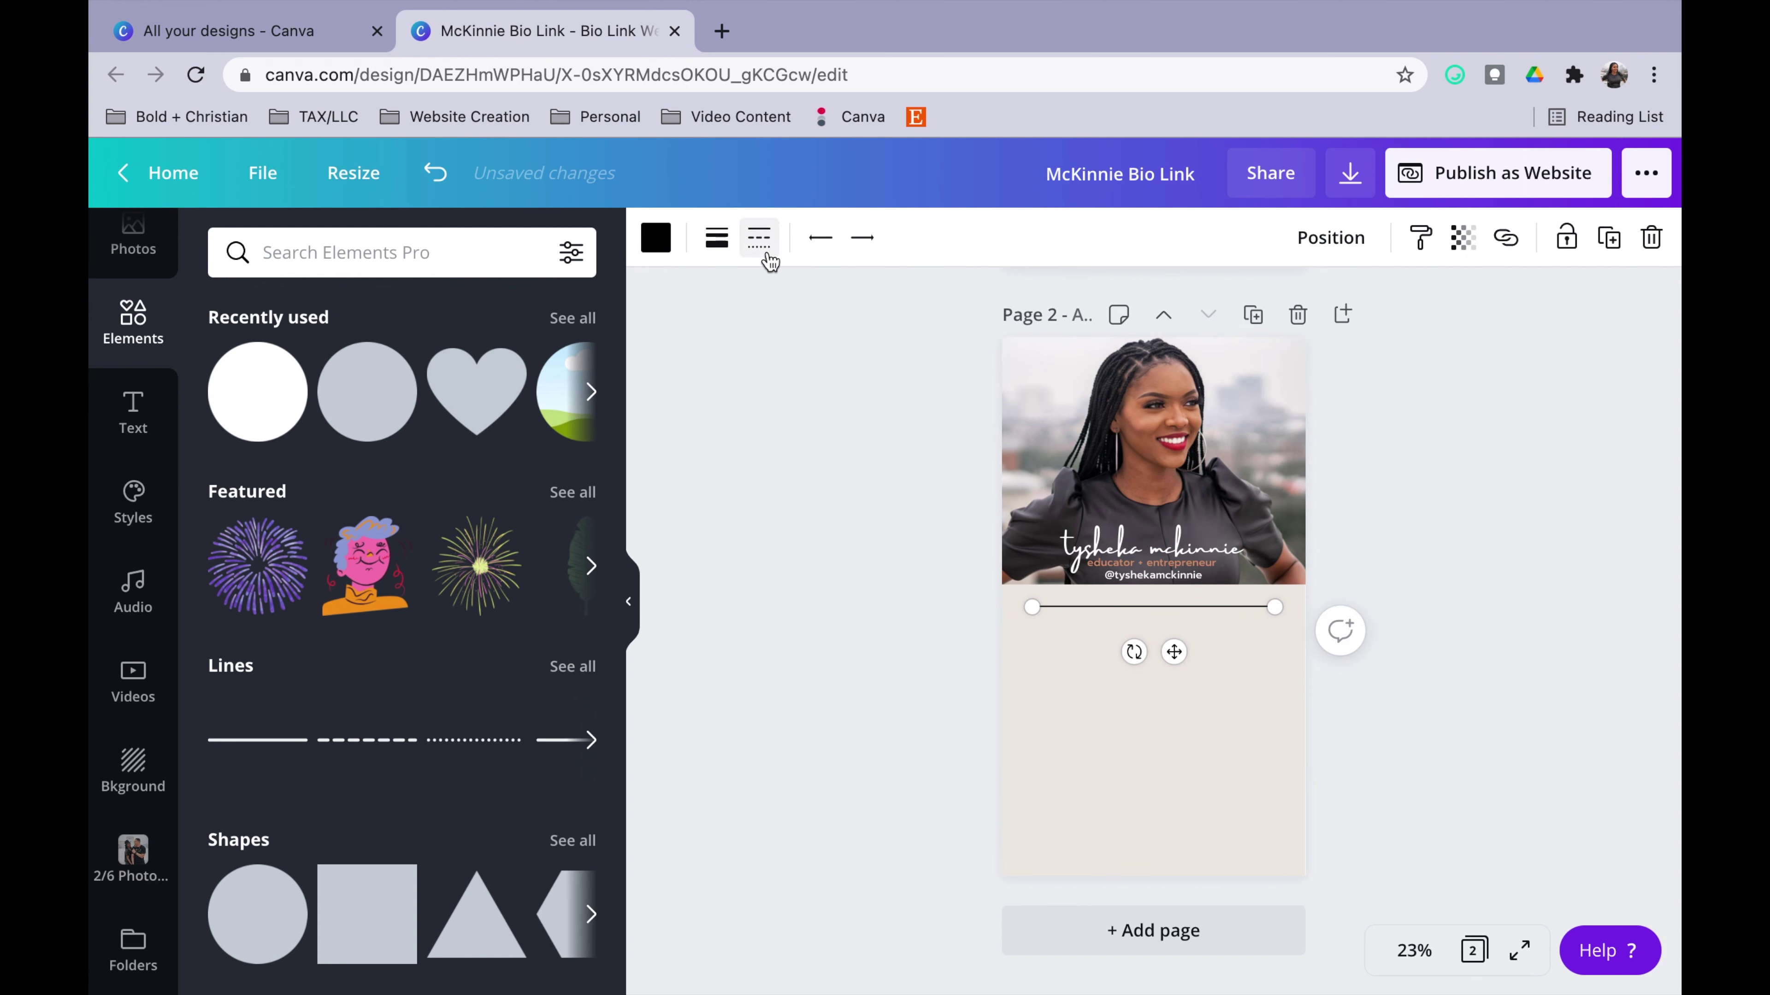
{"action": "left_click", "coordinate": [717, 240]}
{"action": "left_click_drag", "start_coordinate": [930, 322], "coordinate": [995, 322]}
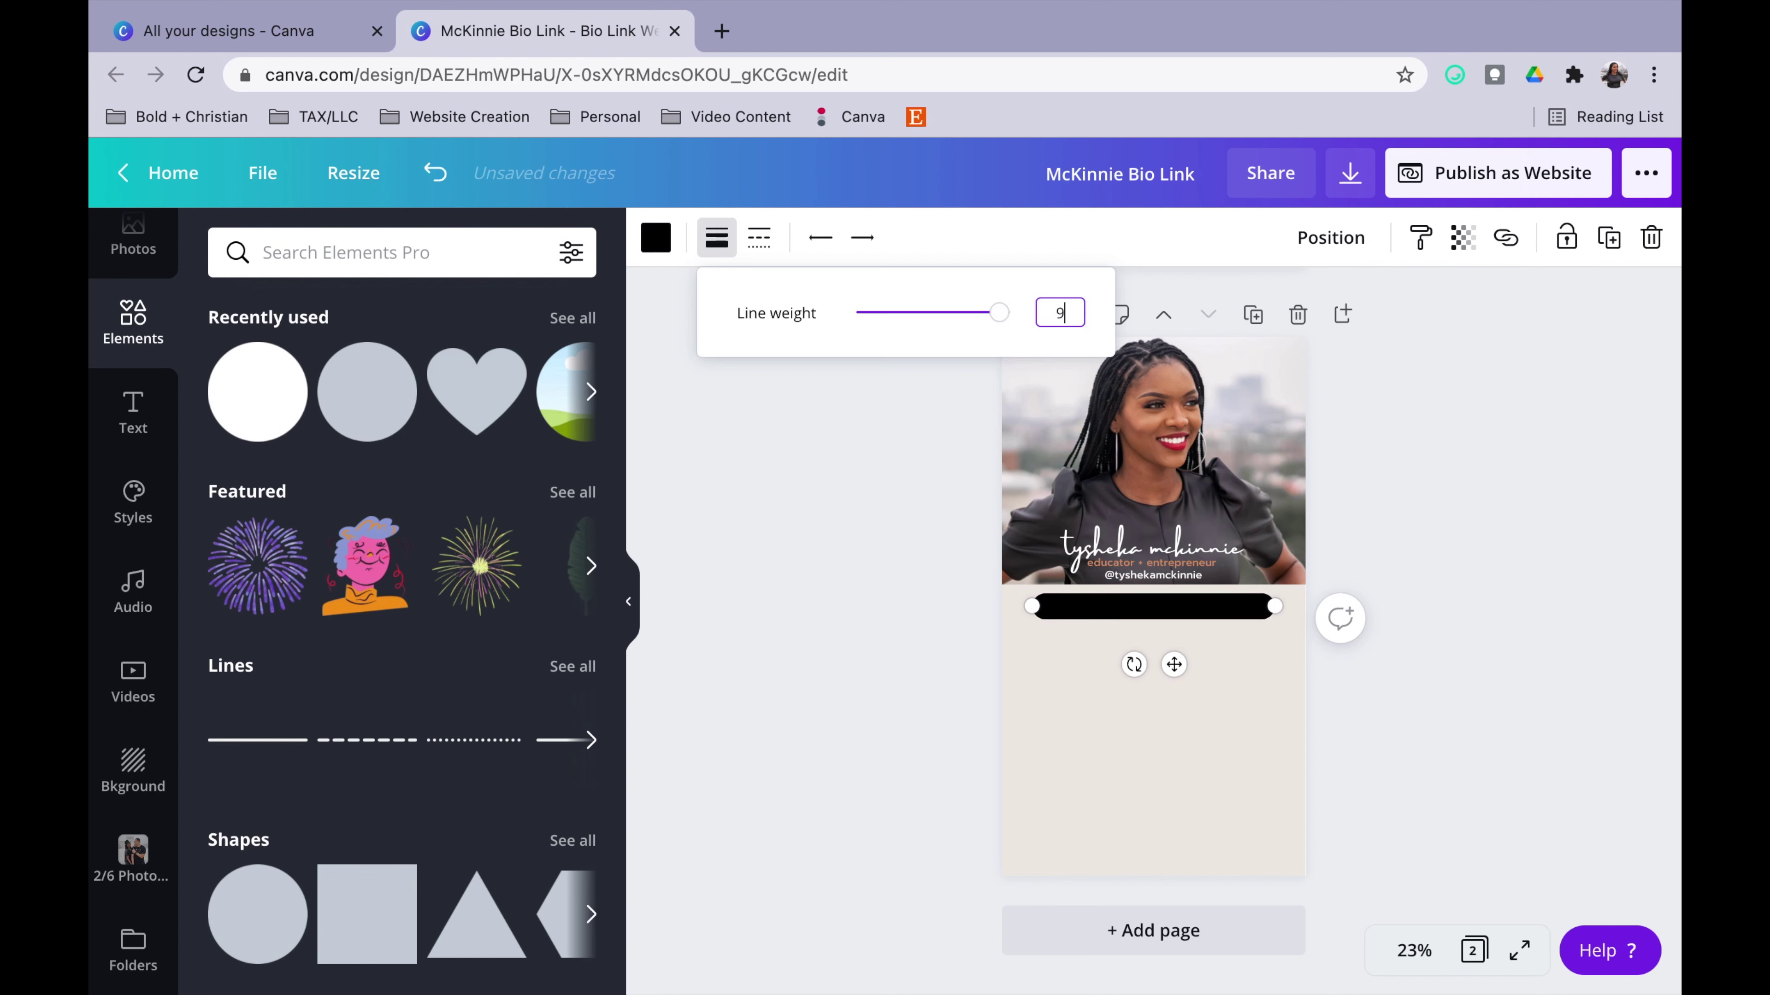
{"action": "left_click", "coordinate": [1346, 782]}
Duplicate the black bar into a stack of six evenly spaced bars below the header photo
{"action": "left_click_drag", "start_coordinate": [1221, 606], "coordinate": [1211, 674]}
{"action": "left_click", "coordinate": [1195, 642], "text": "shift"}
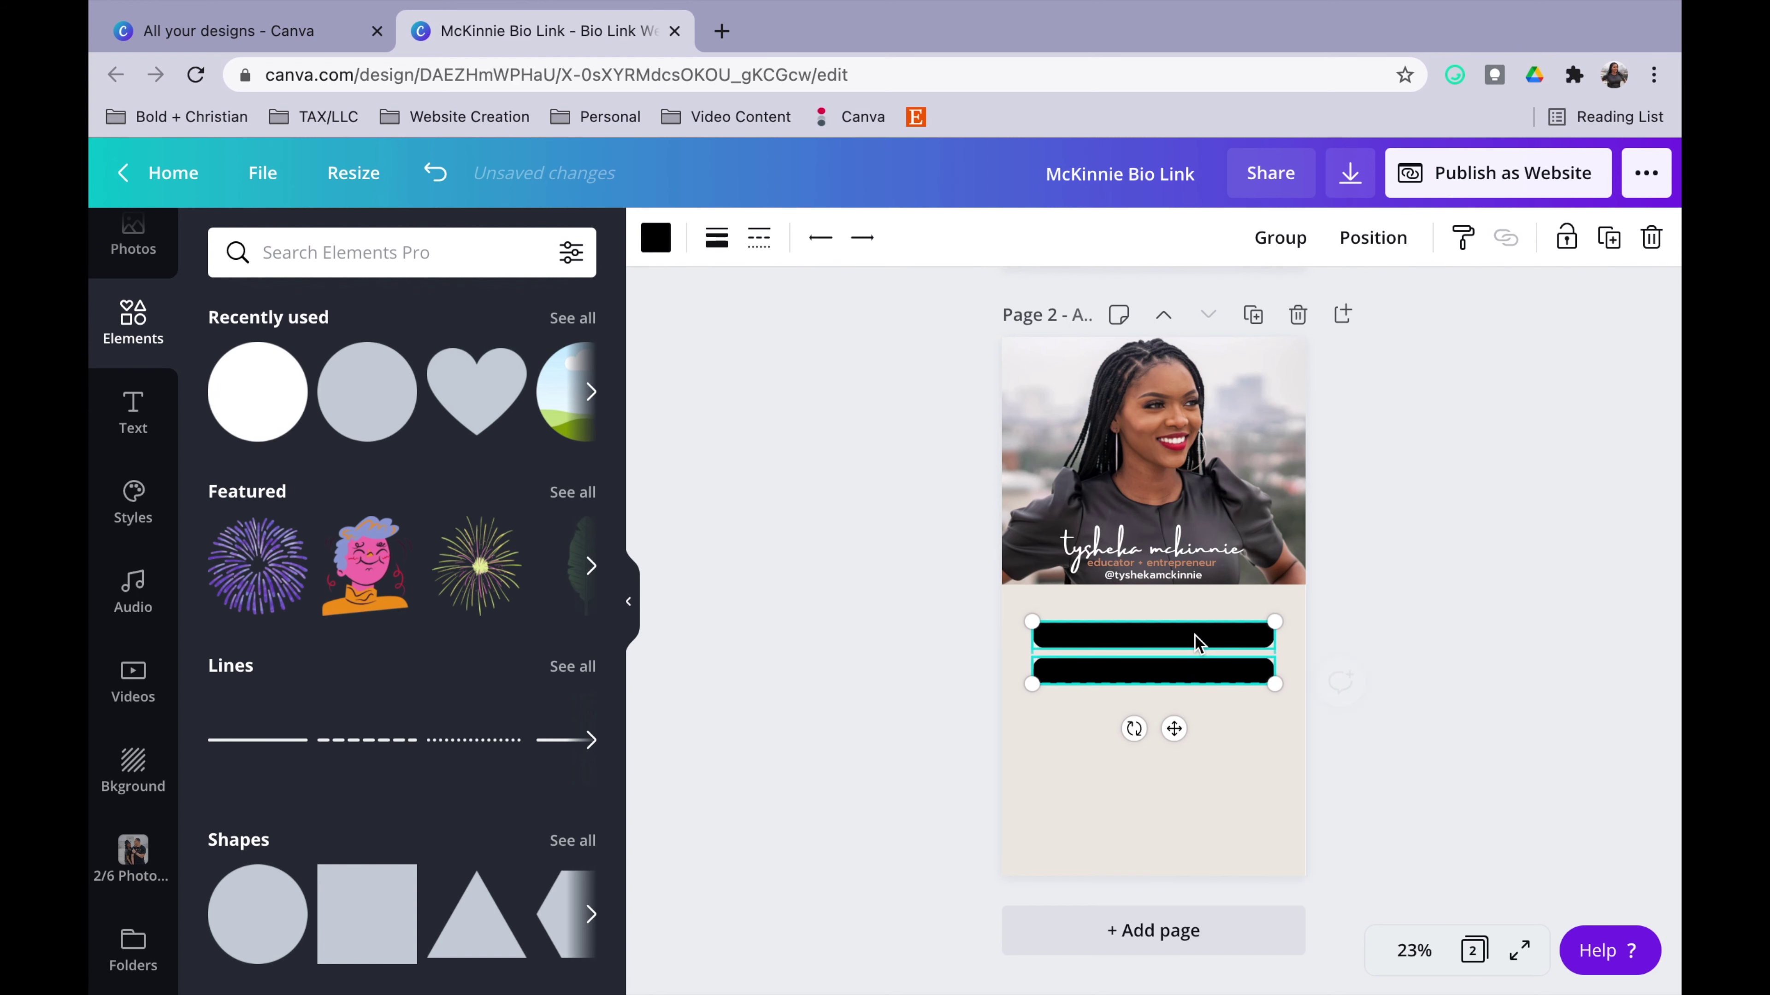
{"action": "key", "text": "super+d"}
{"action": "left_click_drag", "start_coordinate": [1203, 707], "coordinate": [1198, 816]}
{"action": "key", "text": "super+d"}
{"action": "left_click", "coordinate": [1345, 865]}
{"action": "left_click_drag", "start_coordinate": [1345, 864], "coordinate": [1179, 631]}
{"action": "left_click_drag", "start_coordinate": [1179, 631], "coordinate": [1182, 630]}
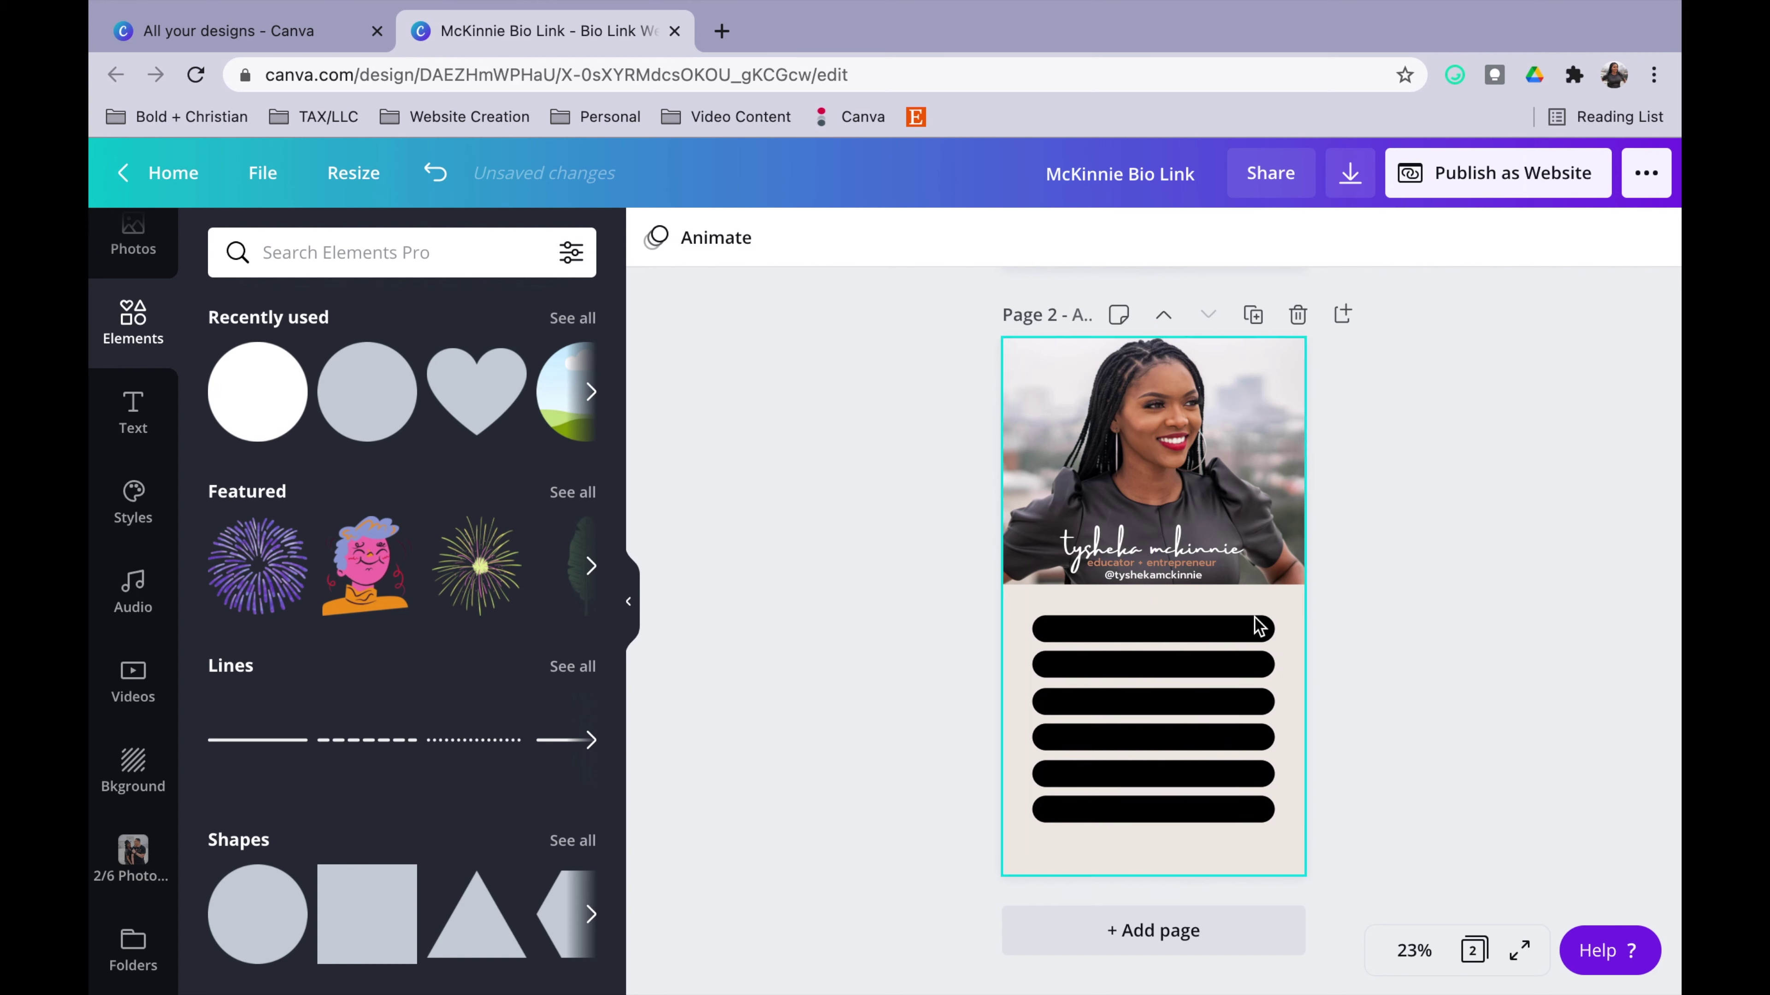
Recolour the first three bars from the top pale peach, light pink and salmon using the document colours
{"action": "left_click", "coordinate": [1254, 631]}
{"action": "left_click", "coordinate": [656, 240]}
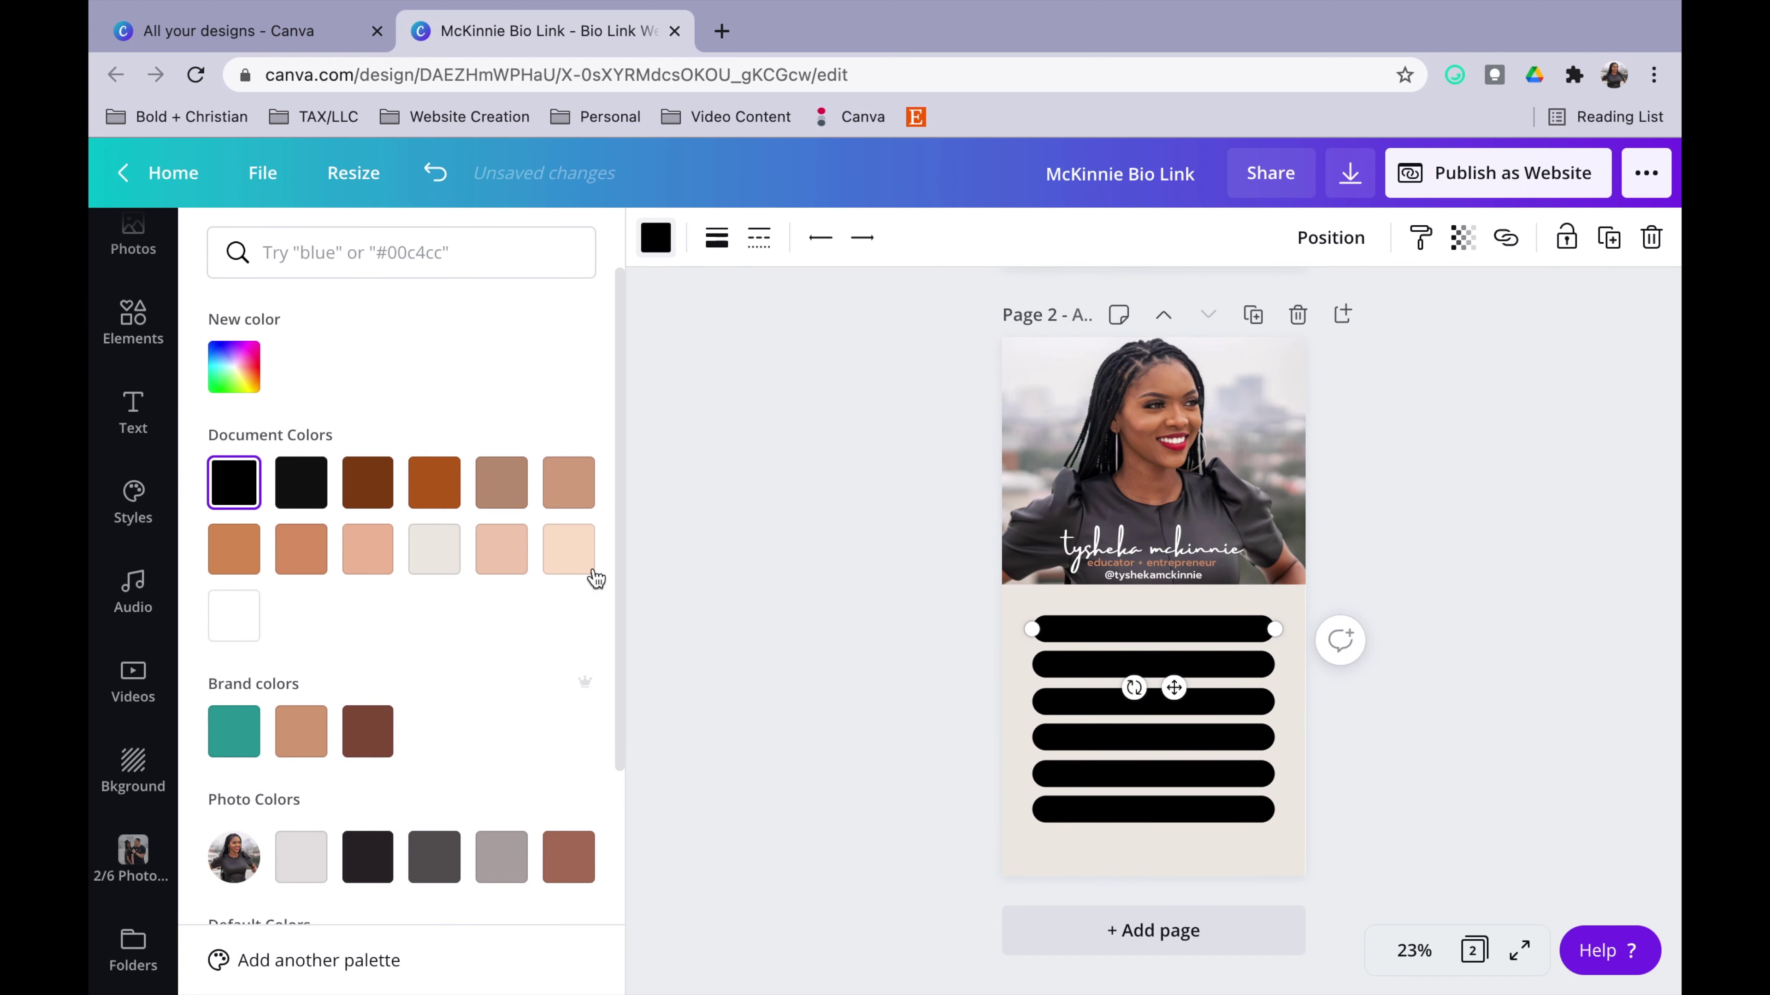
{"action": "left_click", "coordinate": [569, 549]}
{"action": "left_click", "coordinate": [1047, 666]}
{"action": "left_click", "coordinate": [501, 549]}
{"action": "left_click", "coordinate": [1053, 706]}
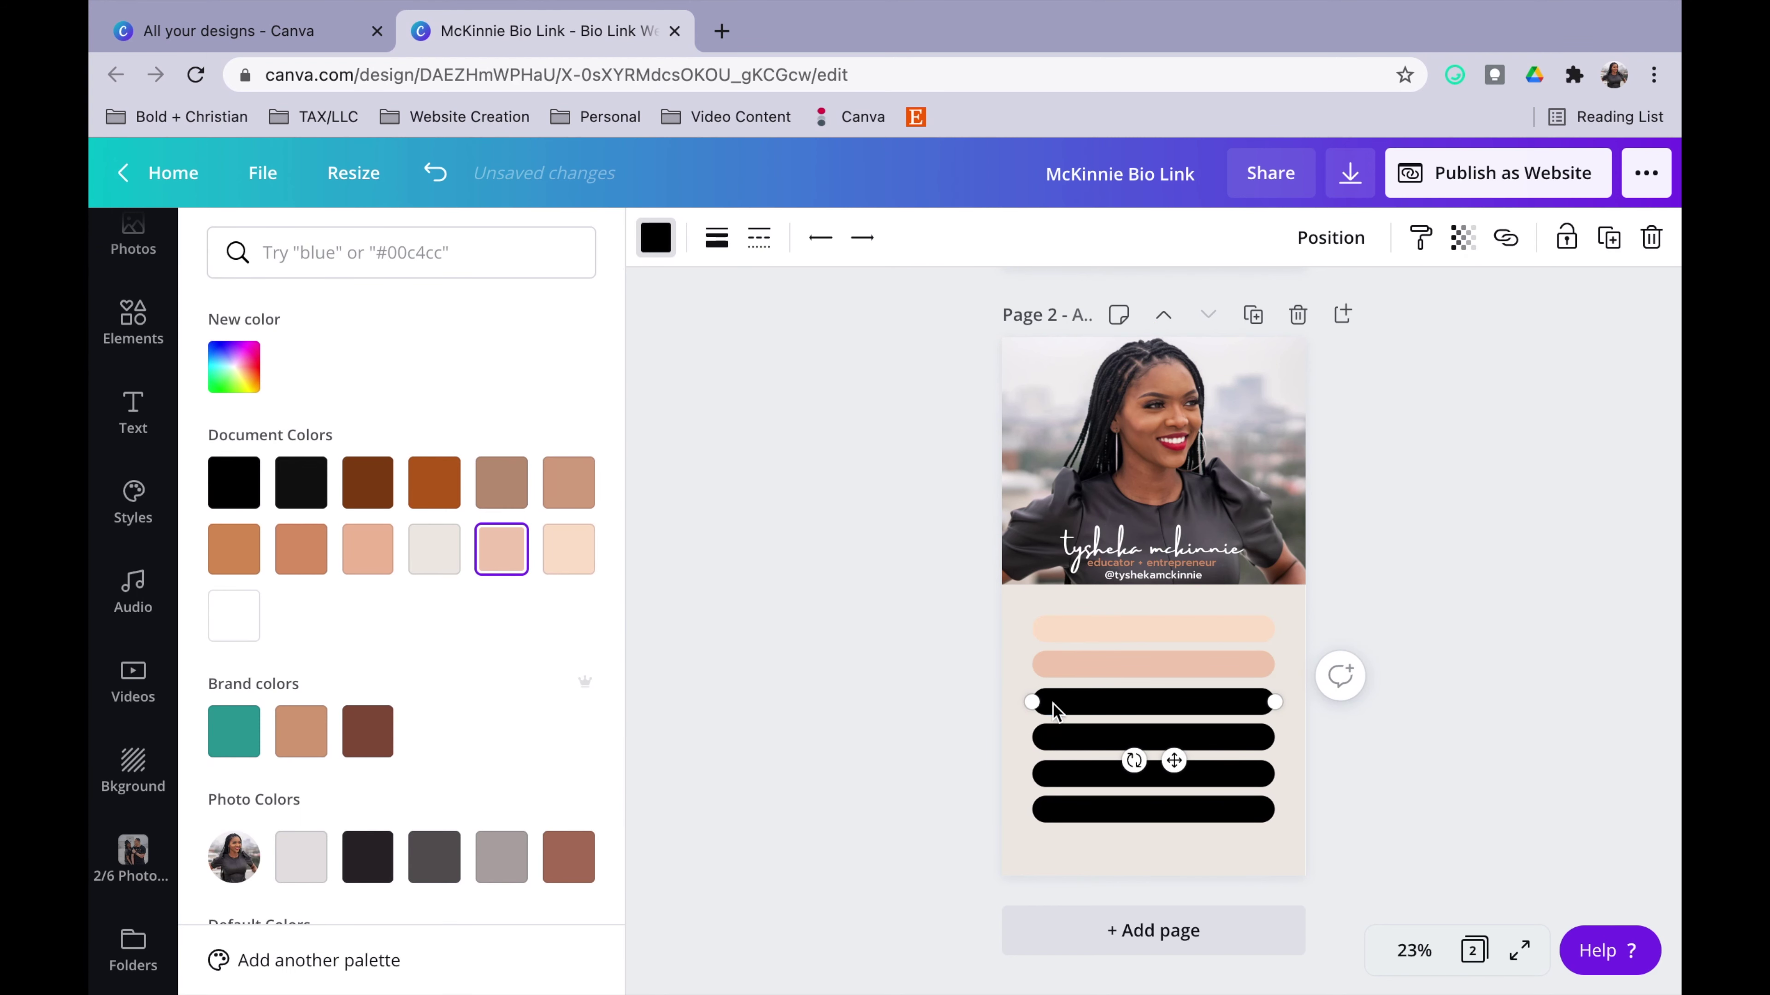
{"action": "left_click", "coordinate": [368, 549]}
Recolour the fourth, fifth and sixth bars terracotta, caramel brown and dusty tan using the document colours
{"action": "left_click", "coordinate": [1055, 739]}
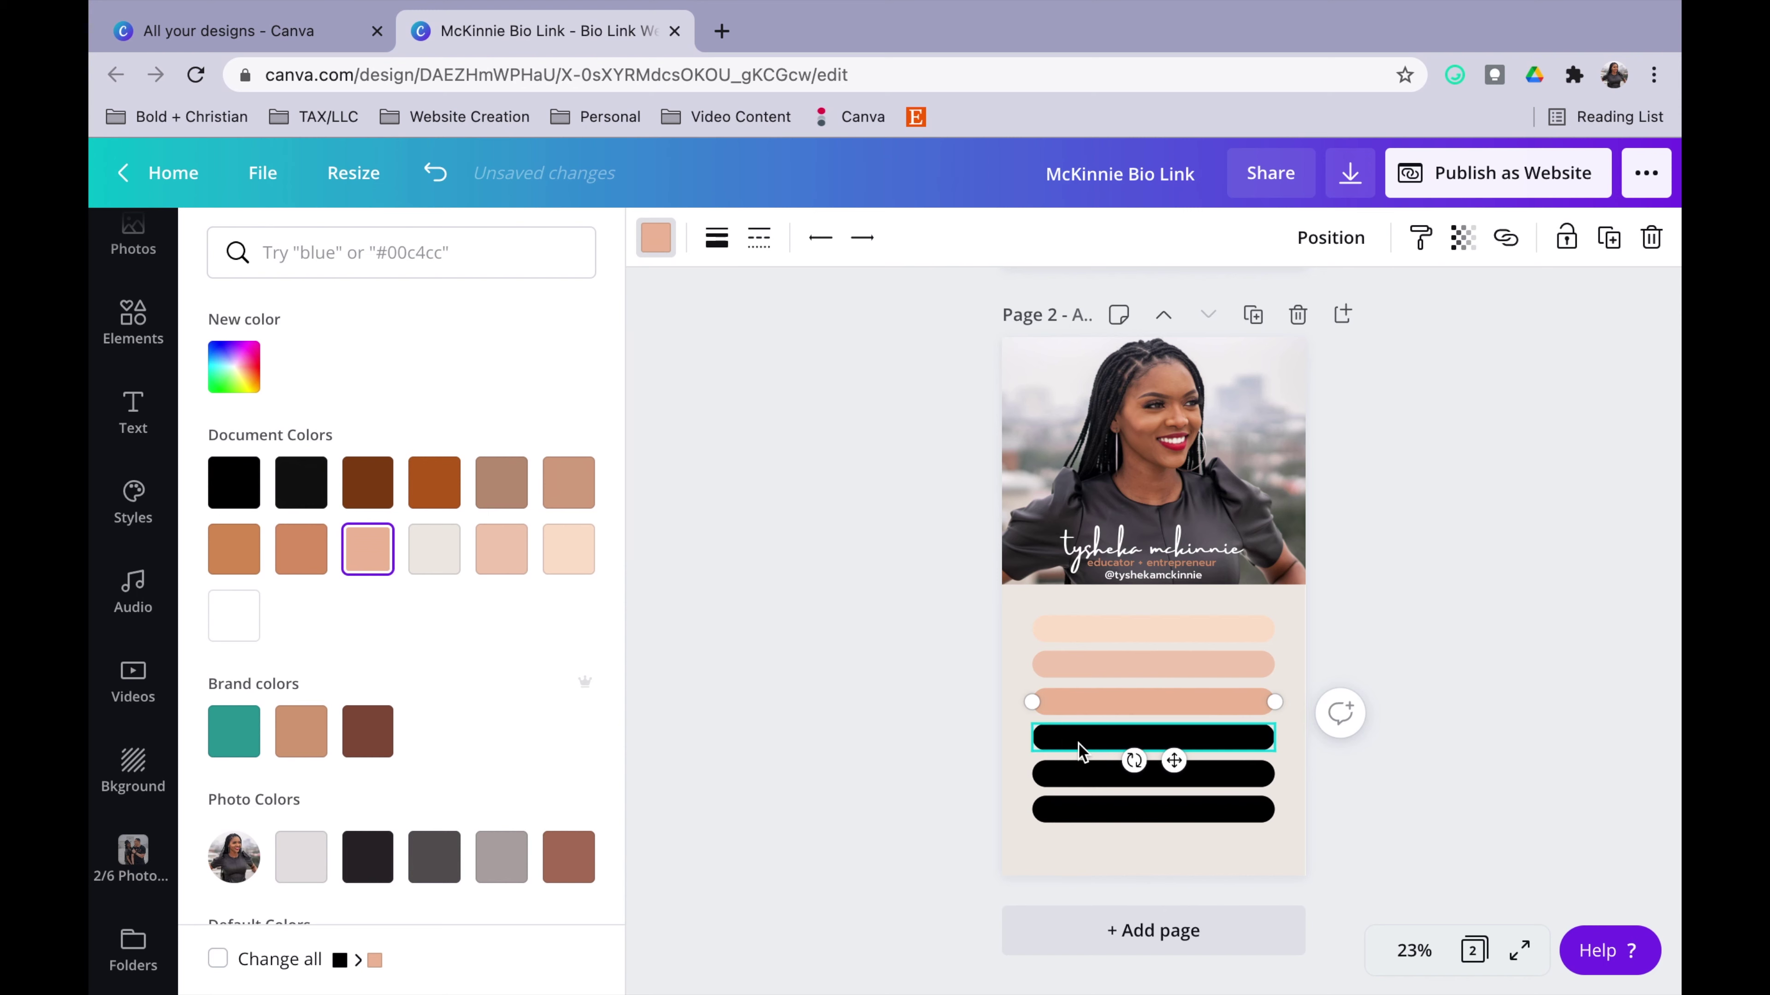
{"action": "left_click", "coordinate": [301, 549]}
{"action": "left_click", "coordinate": [1059, 773]}
{"action": "left_click", "coordinate": [234, 549]}
{"action": "left_click", "coordinate": [1077, 811]}
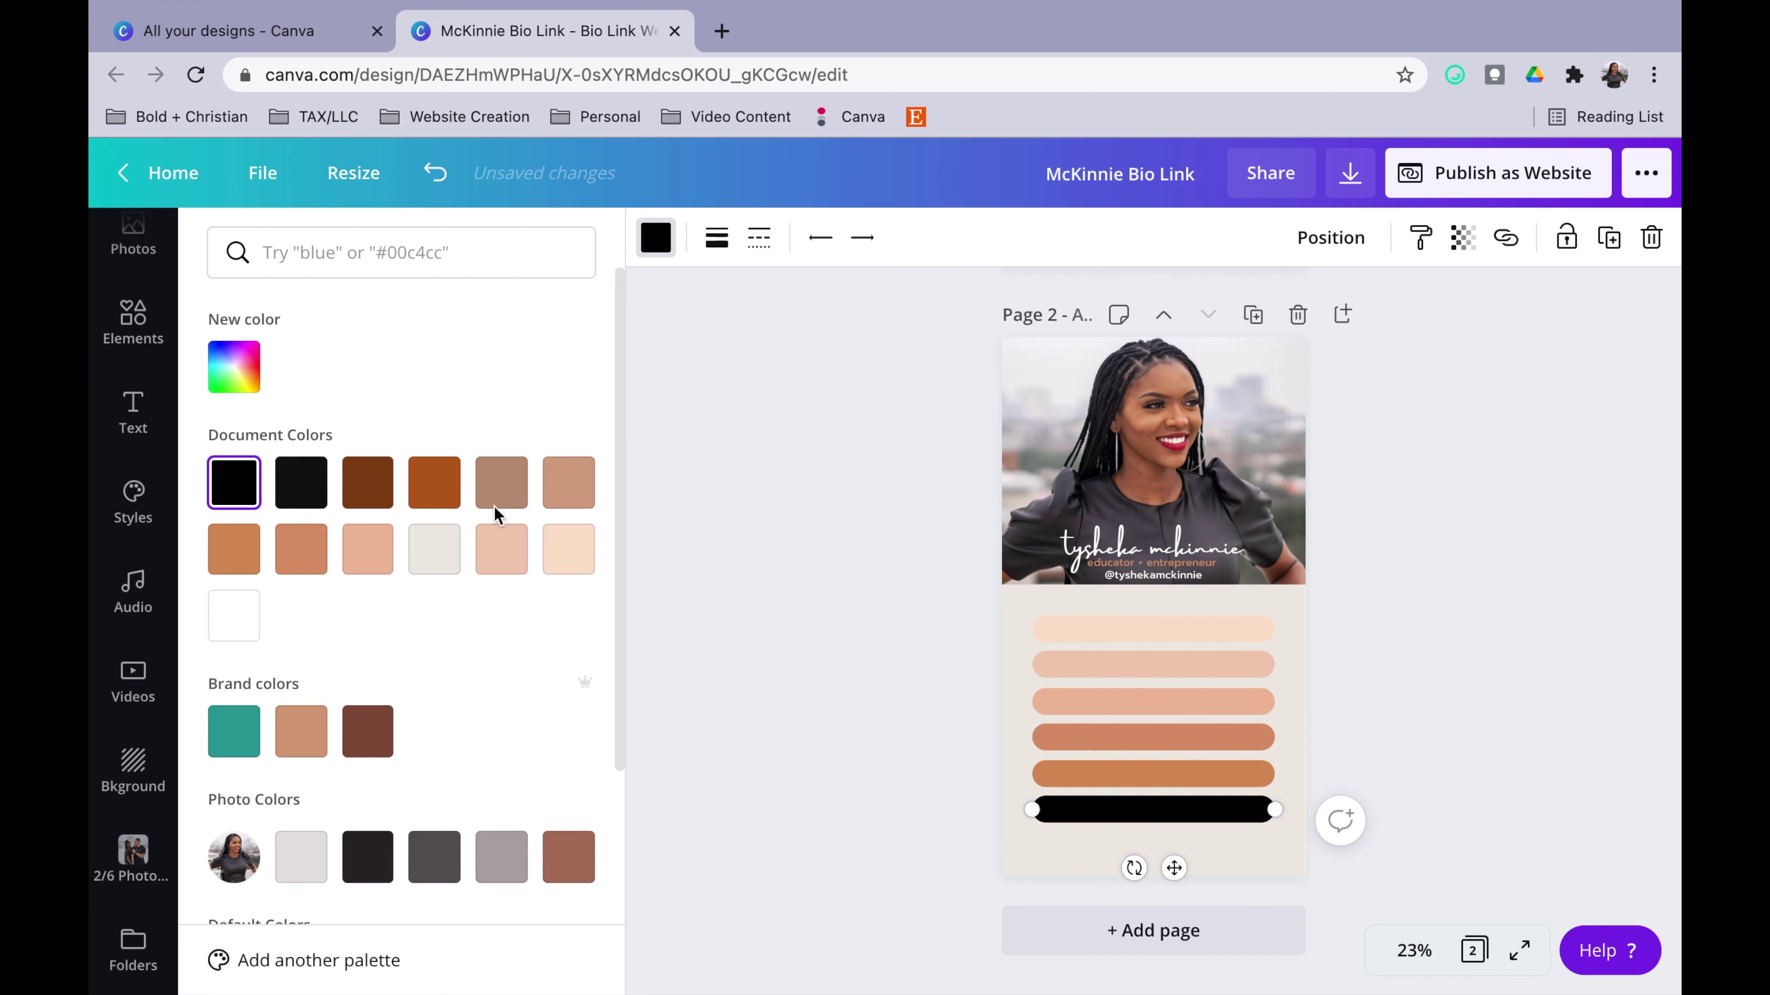
{"action": "left_click", "coordinate": [502, 483]}
{"action": "left_click", "coordinate": [1462, 664]}
Add a body text reading "HEY YALL HEY!" in Prompt Medium and enlarge it to about size 49.3
{"action": "scroll", "coordinate": [152, 434], "scroll_direction": "up", "scroll_amount": 1}
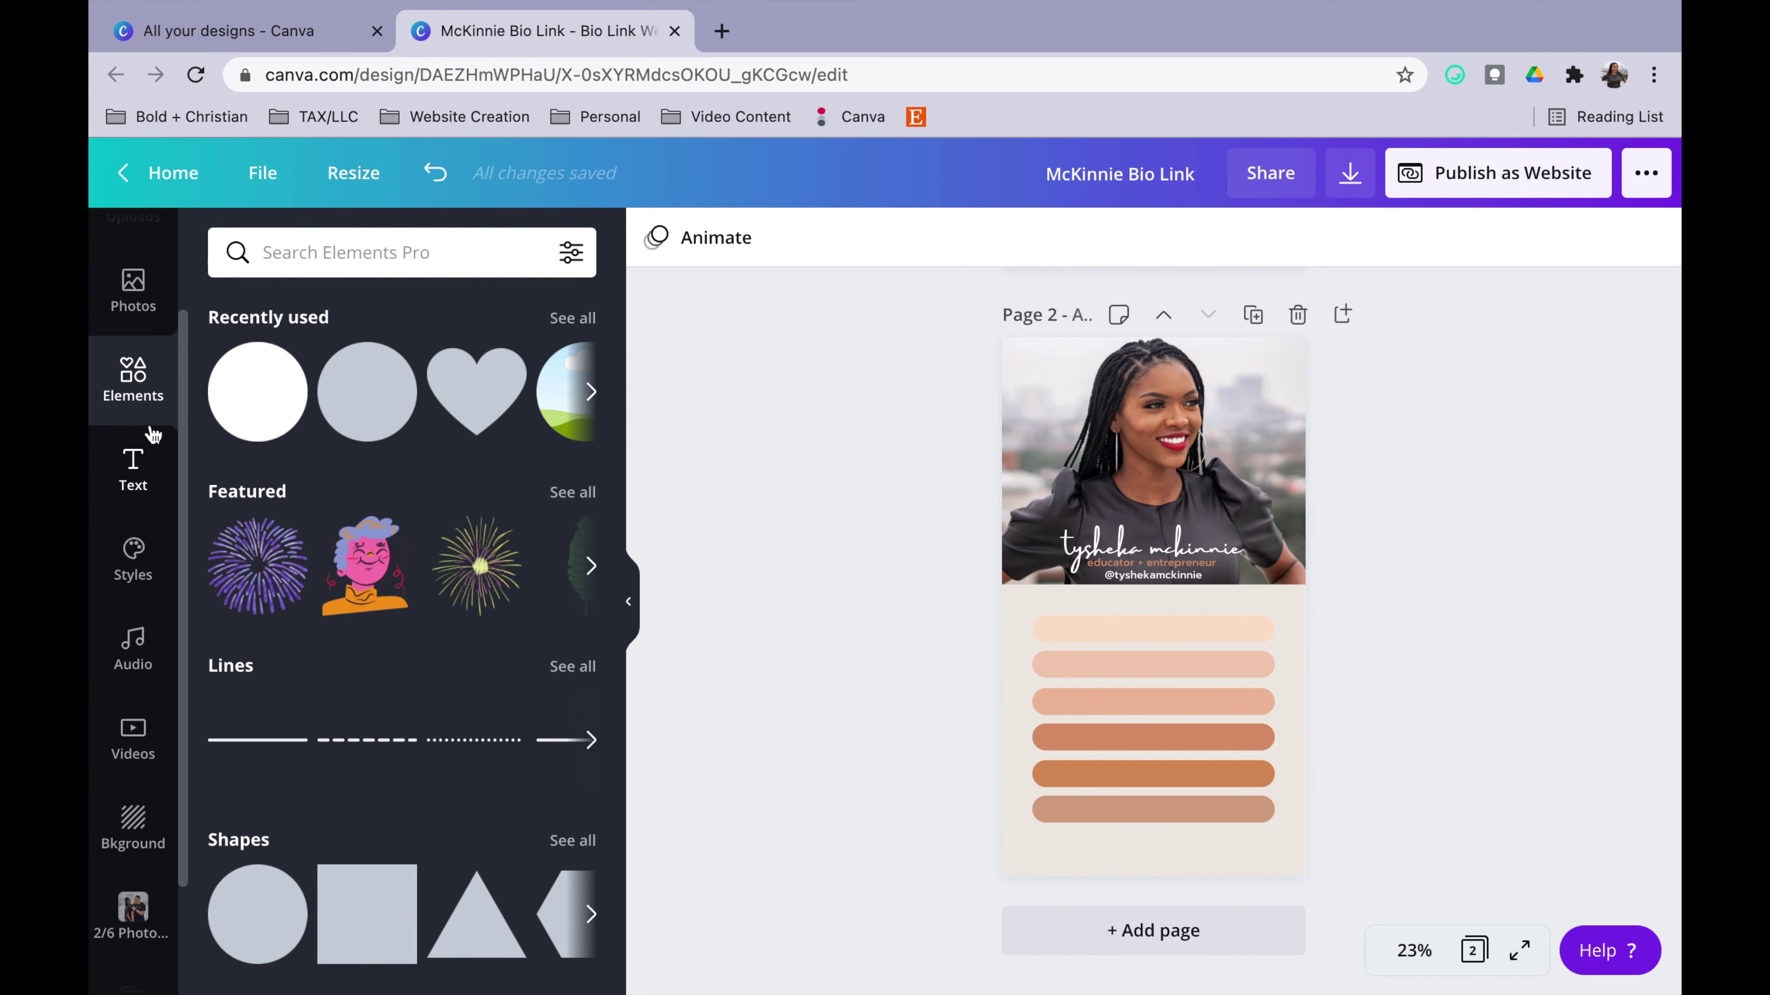
{"action": "left_click", "coordinate": [139, 446]}
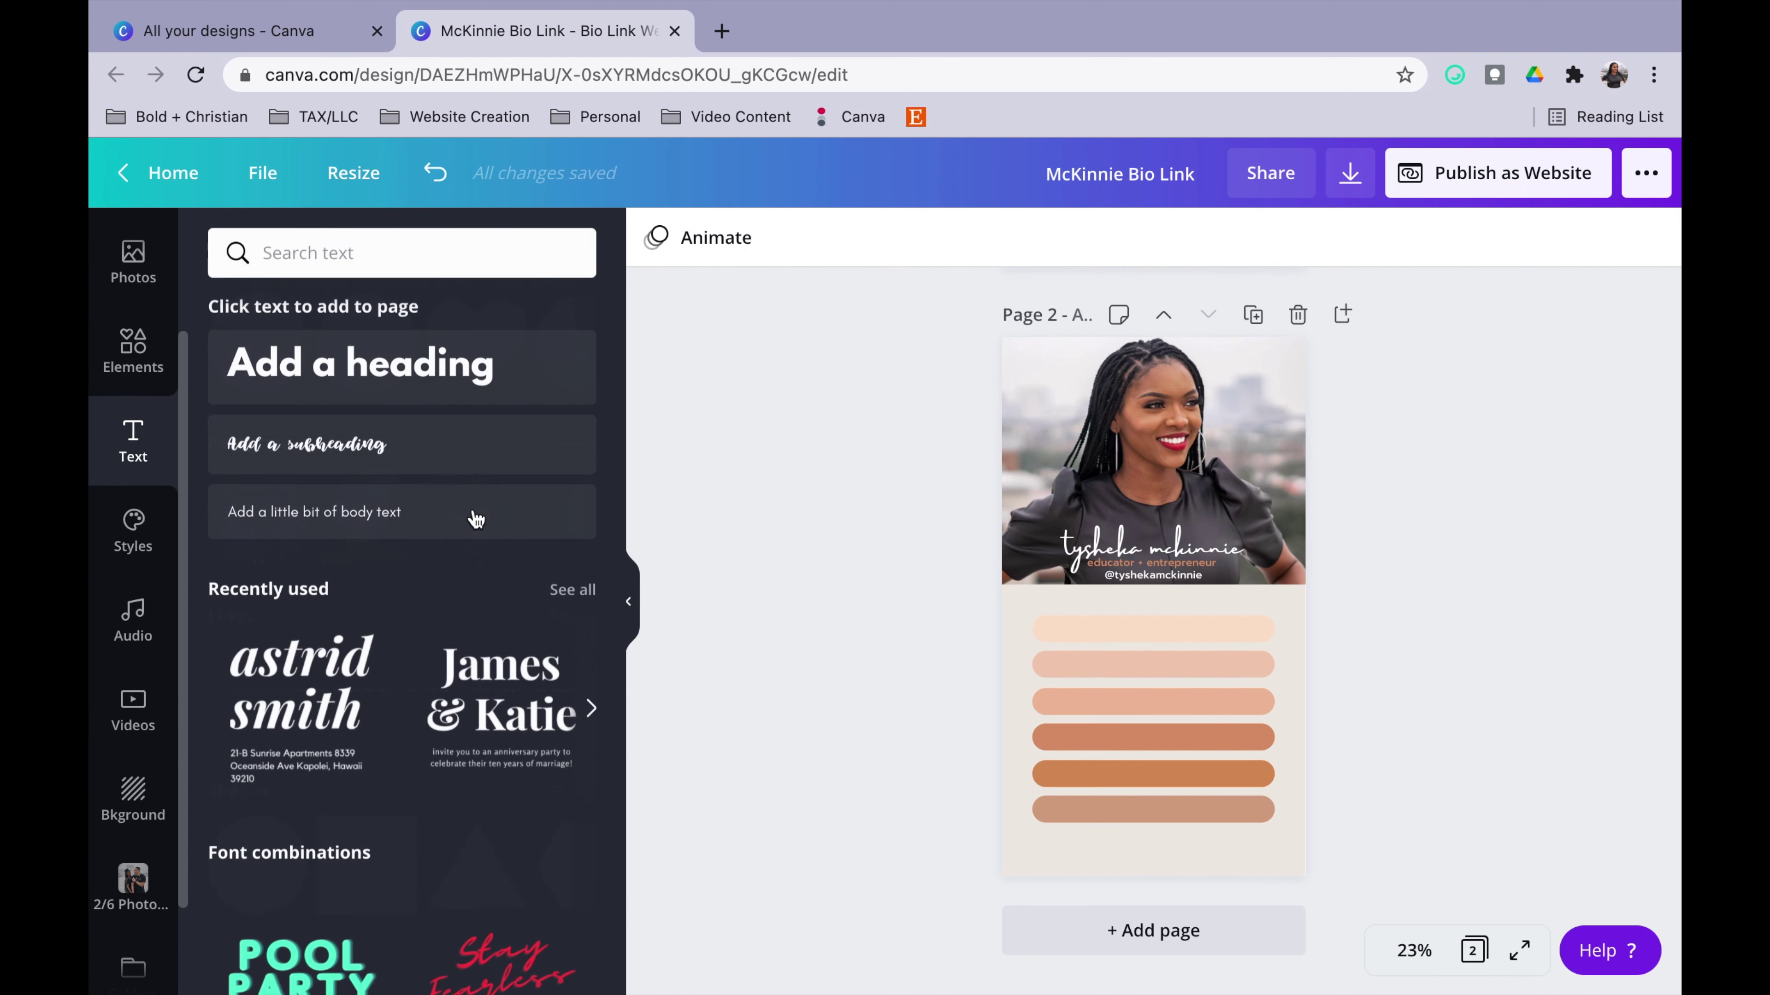
{"action": "left_click", "coordinate": [401, 517]}
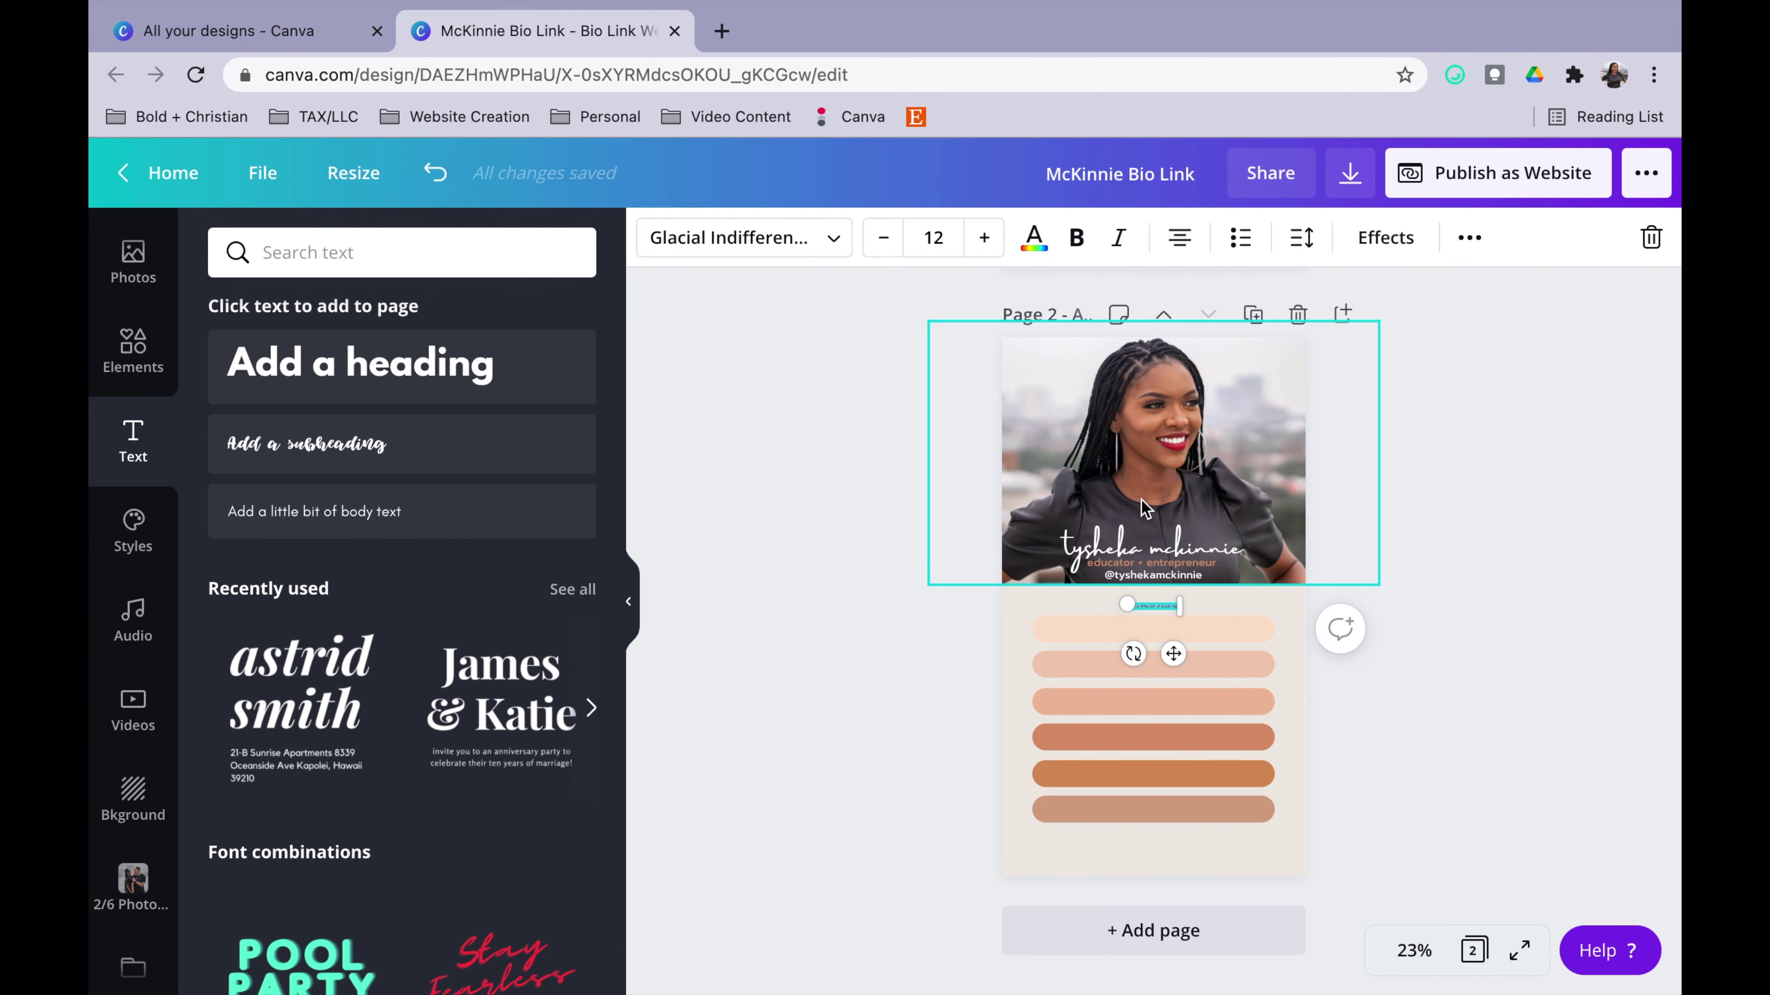
{"action": "left_click", "coordinate": [829, 241]}
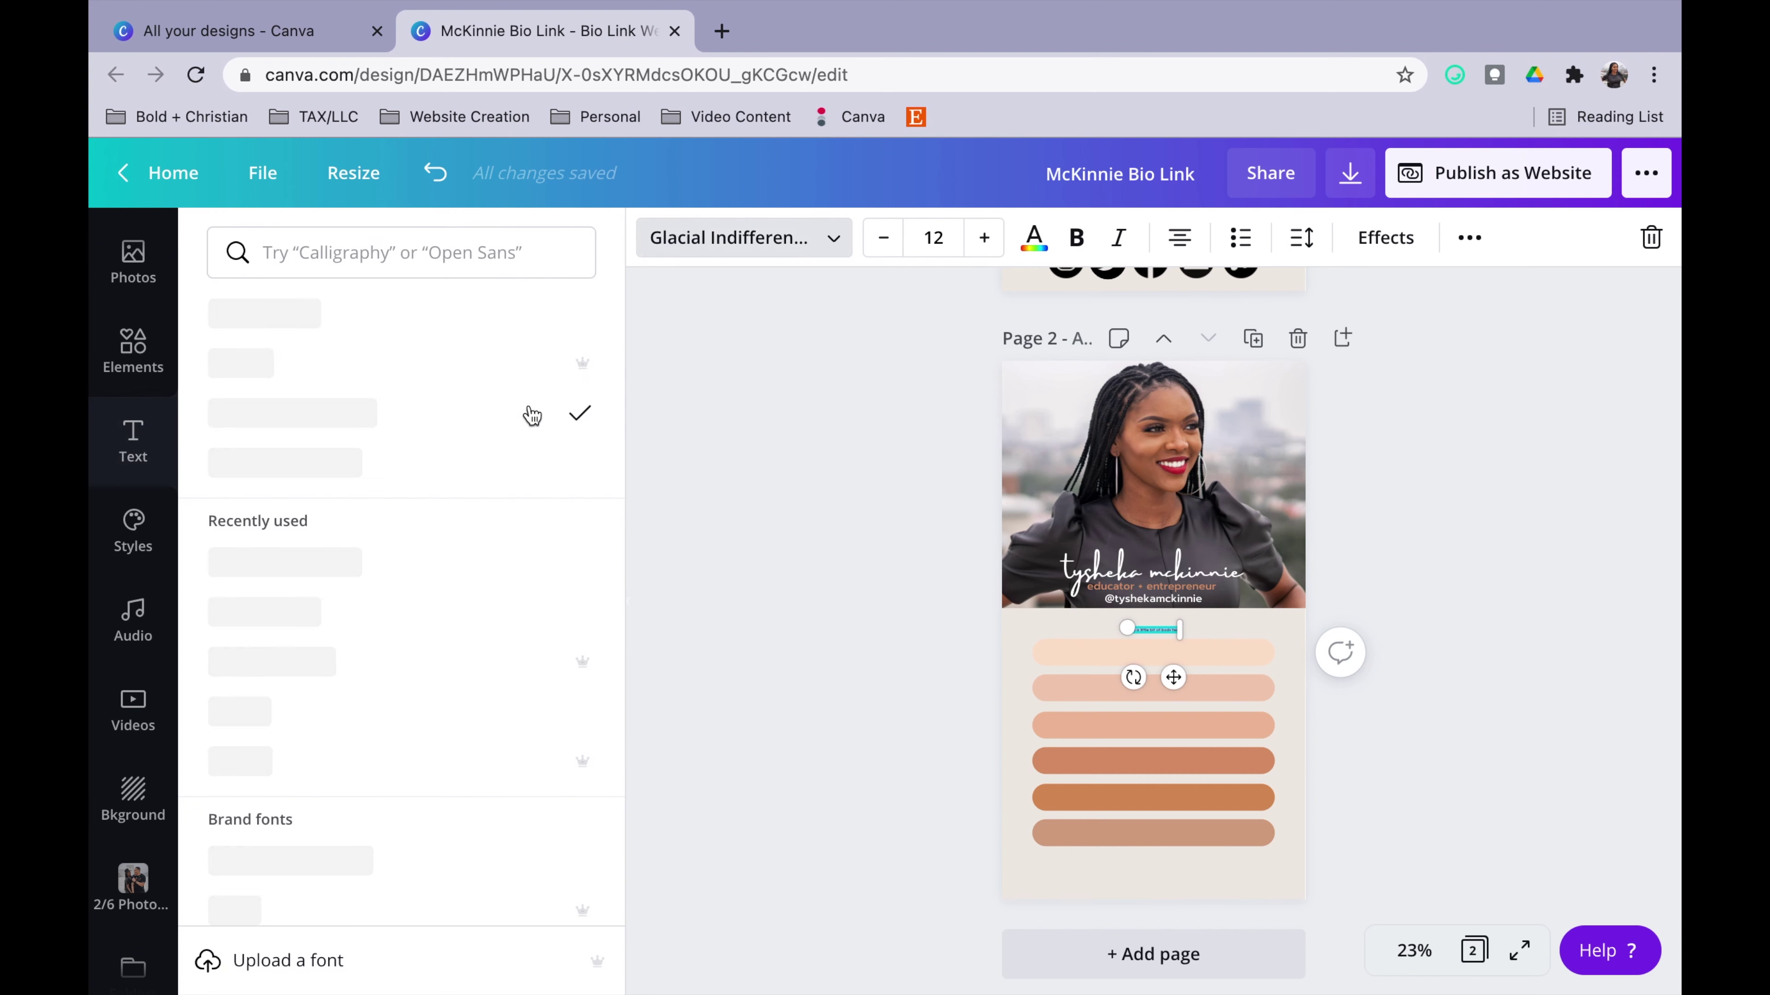
{"action": "left_click", "coordinate": [490, 466]}
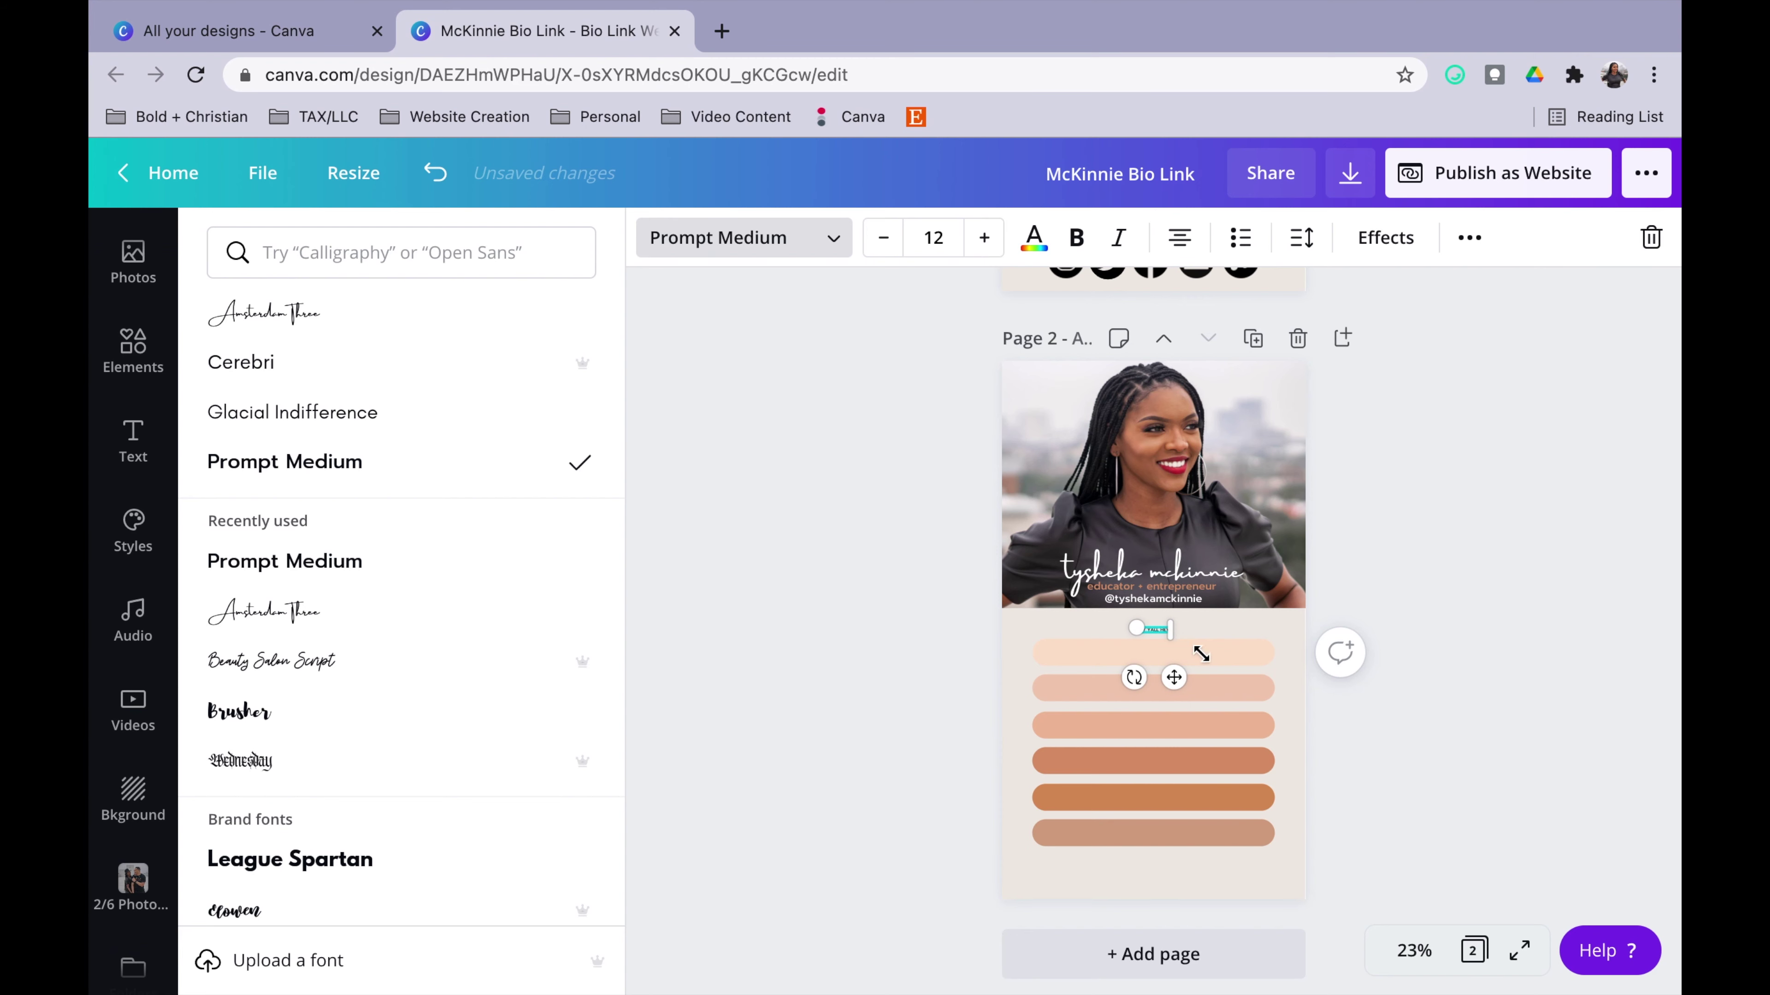
{"action": "left_click_drag", "start_coordinate": [1248, 642], "coordinate": [1283, 650]}
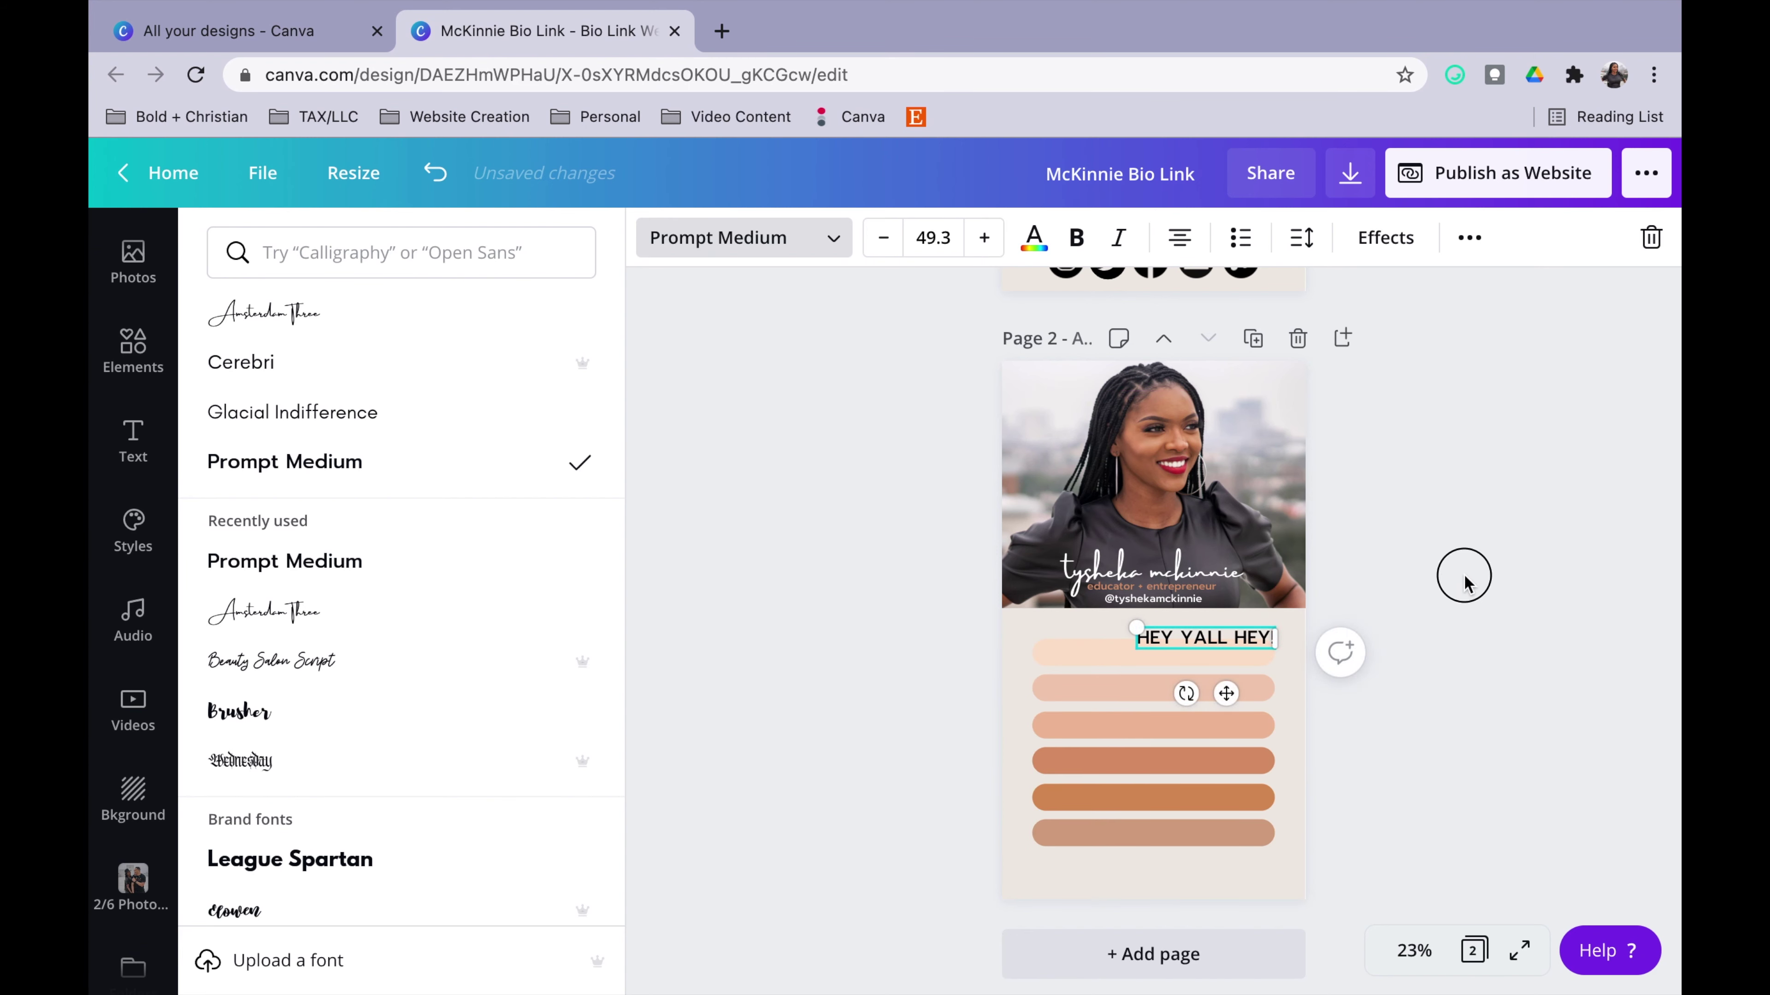
{"action": "left_click", "coordinate": [1235, 632]}
{"action": "left_click", "coordinate": [1468, 607]}
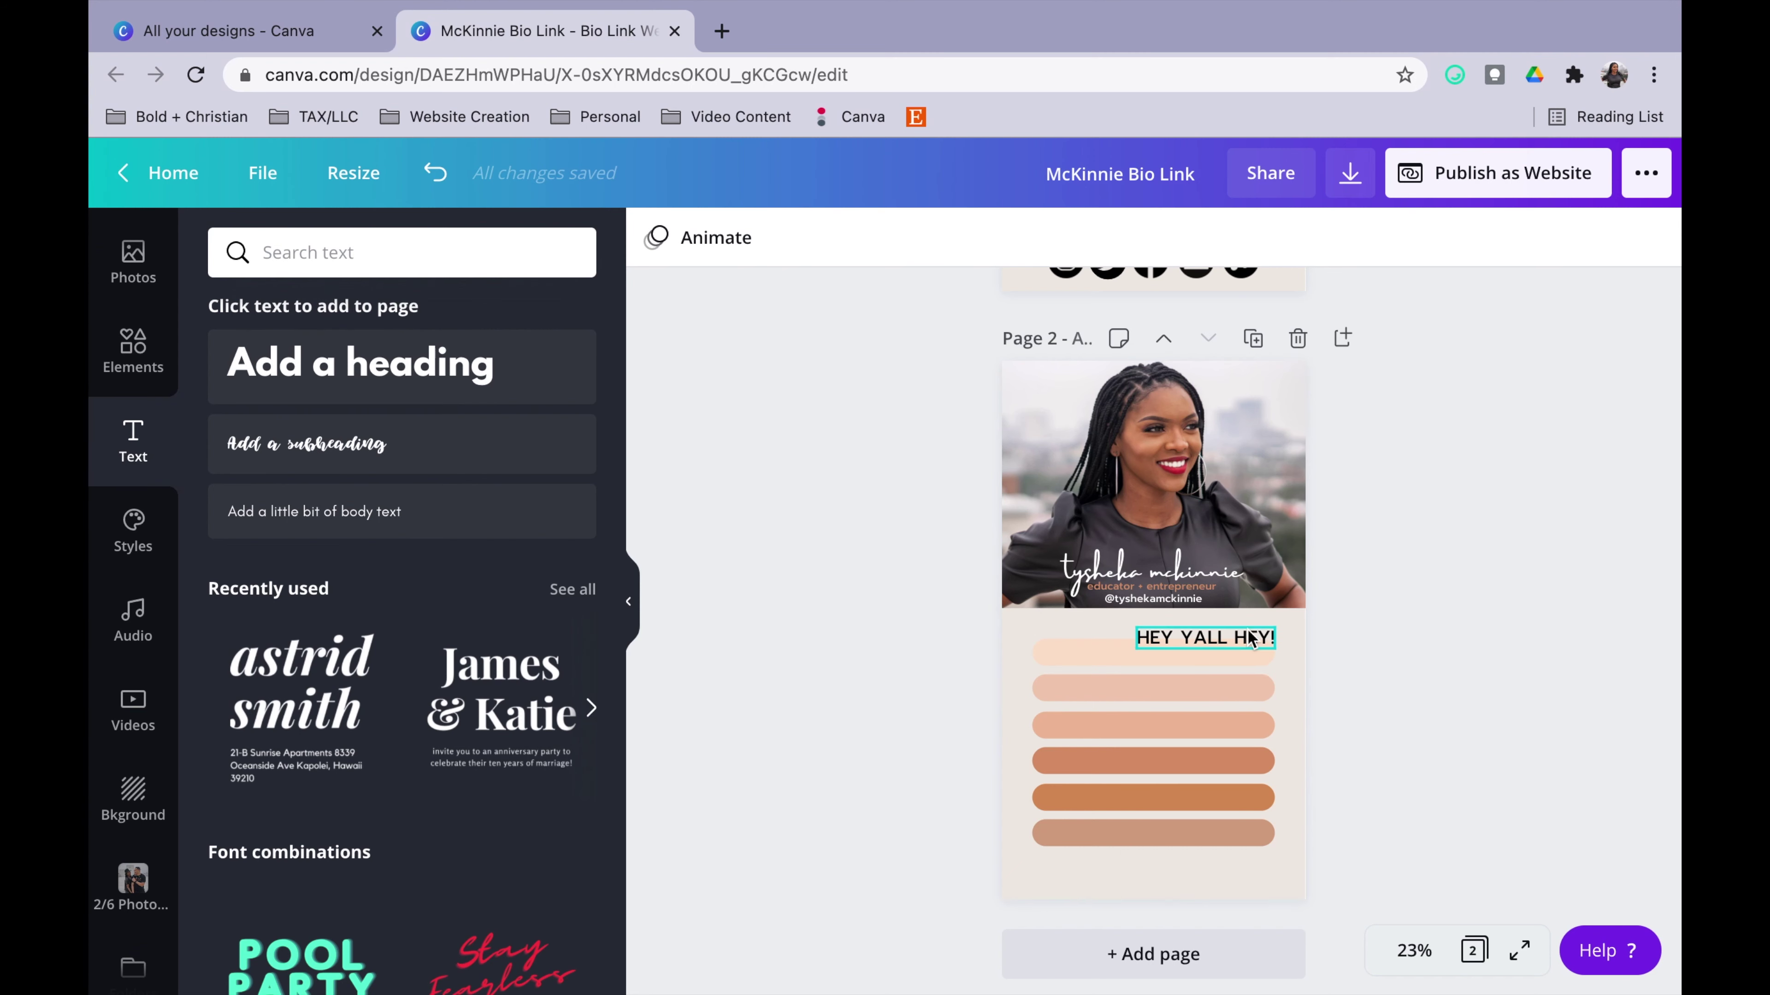
Centre the "HEY YALL HEY!" text on the pale peach bar
{"action": "left_click_drag", "start_coordinate": [1251, 639], "coordinate": [1190, 655]}
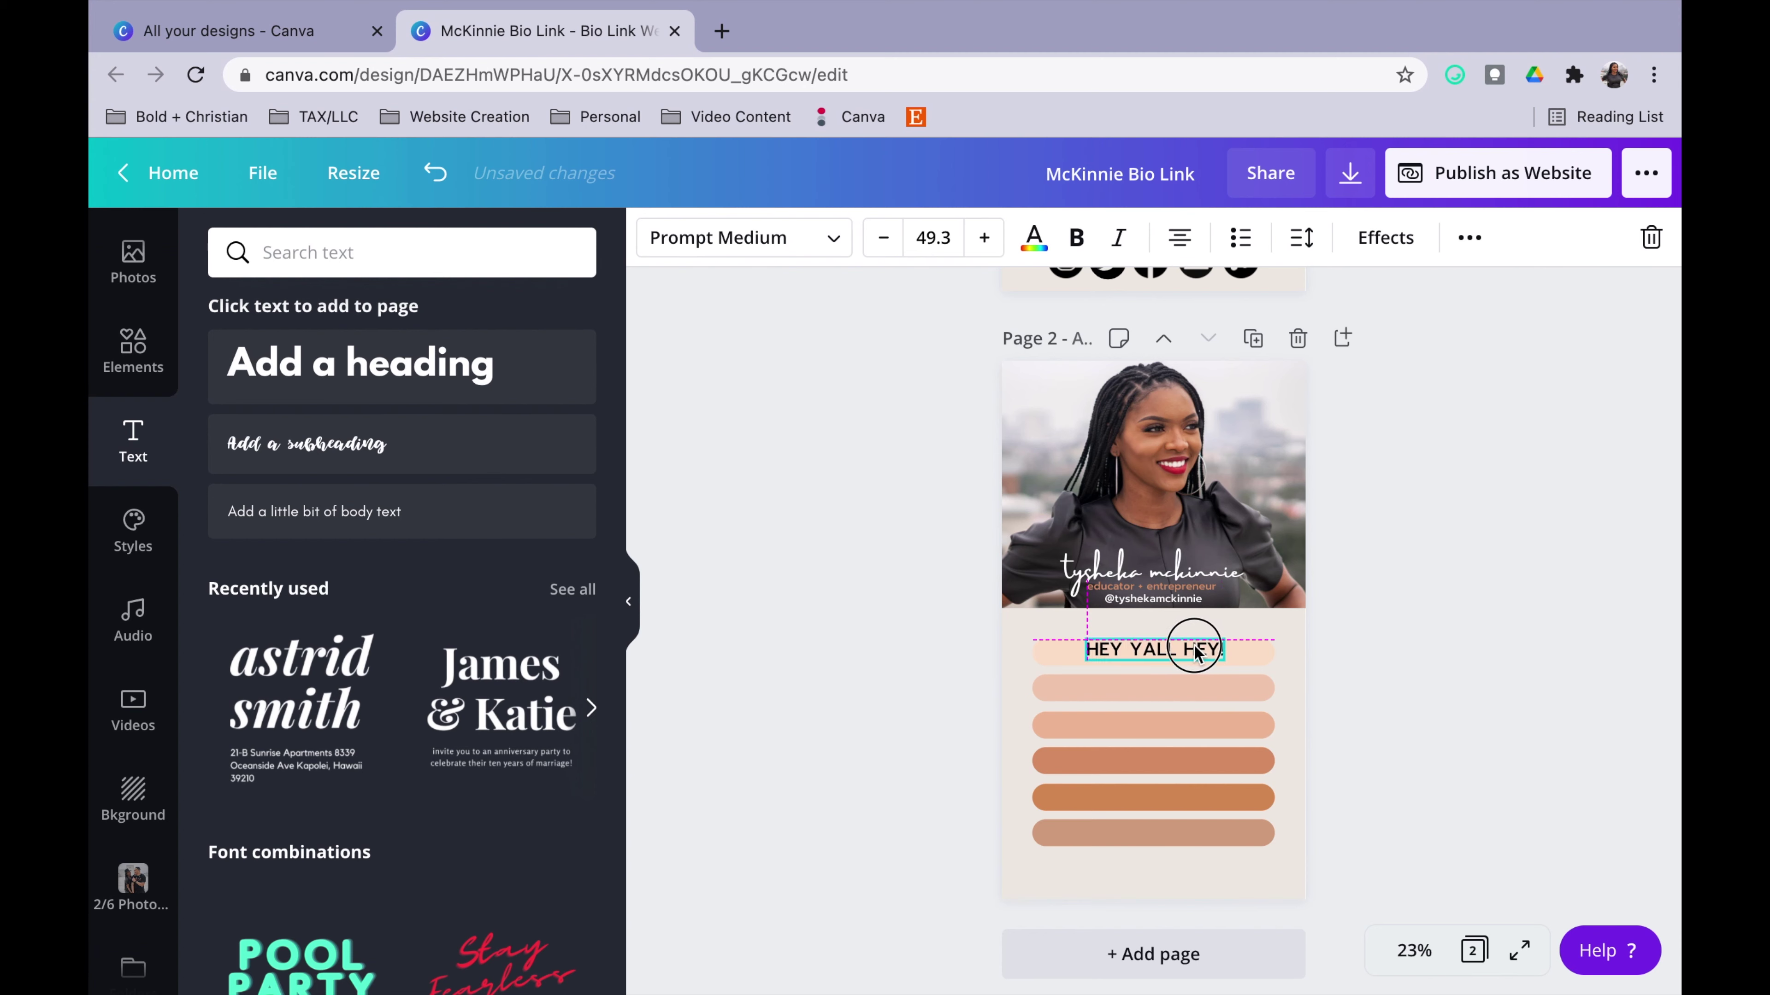
{"action": "left_click_drag", "start_coordinate": [1193, 652], "coordinate": [1210, 663]}
{"action": "left_click", "coordinate": [1209, 653]}
{"action": "left_click", "coordinate": [1462, 581]}
Colour the "HEY YALL HEY!" text burnt orange from the document colours
{"action": "left_click", "coordinate": [1187, 653]}
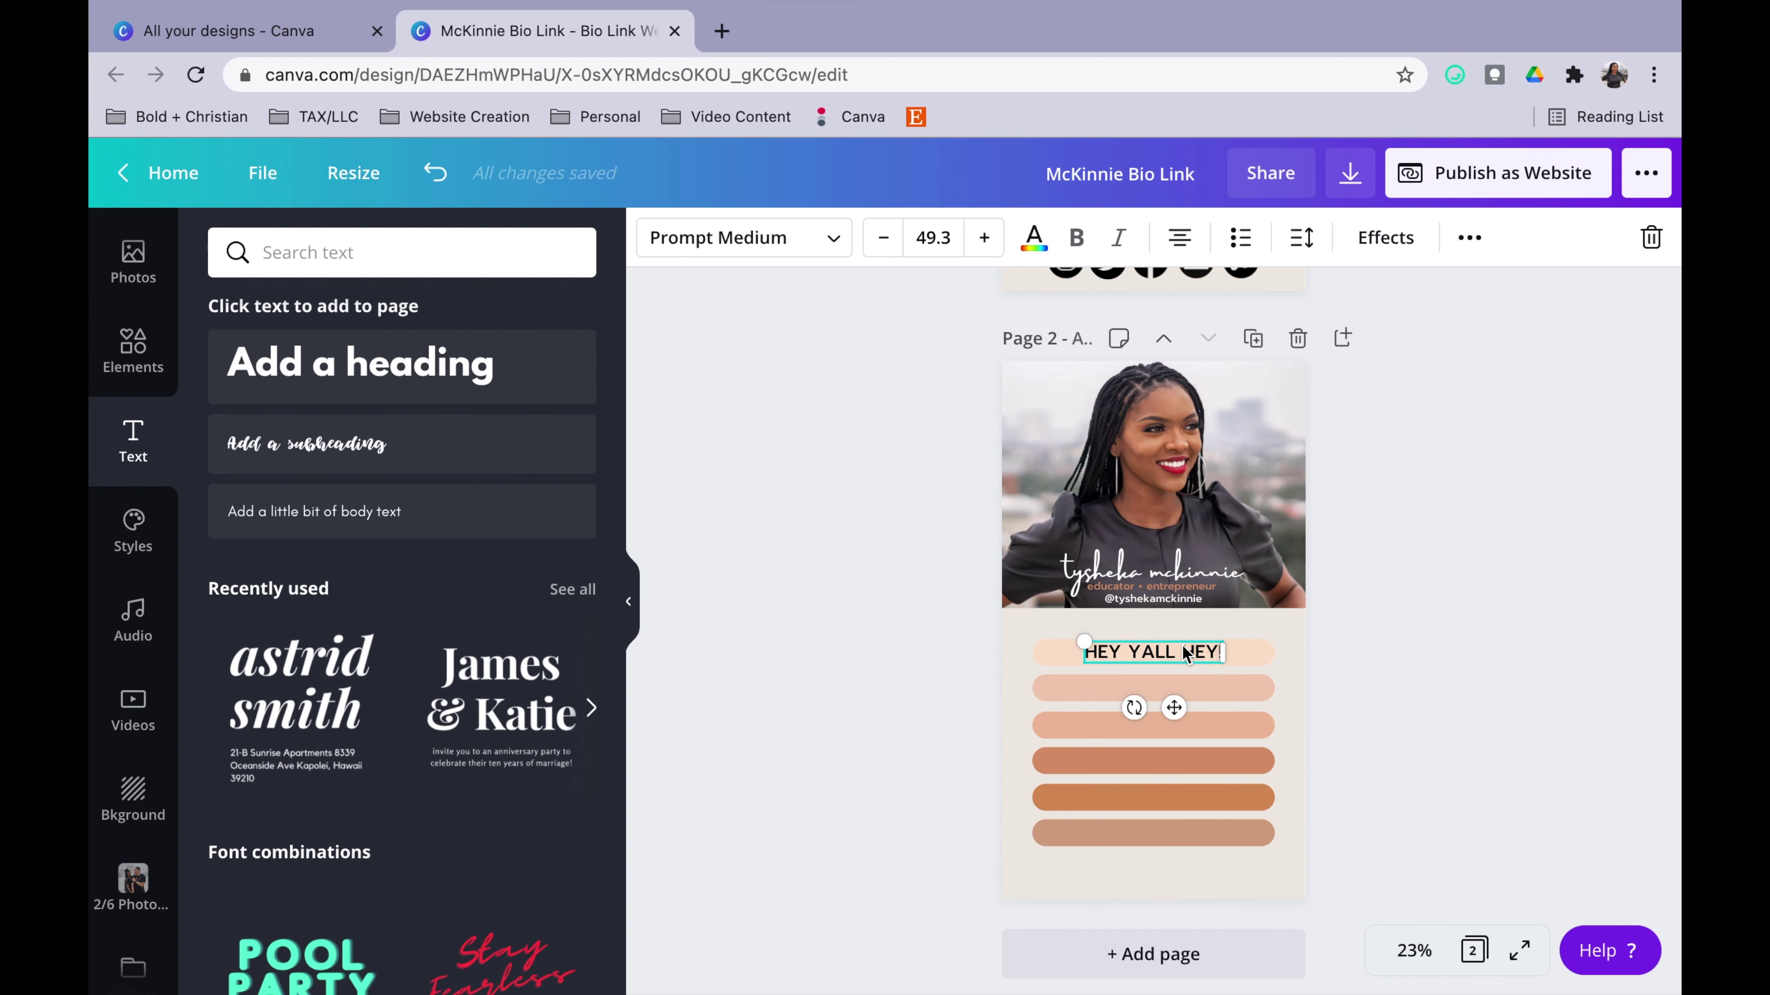
{"action": "left_click", "coordinate": [1036, 241]}
{"action": "left_click", "coordinate": [434, 483]}
{"action": "left_click", "coordinate": [1564, 703]}
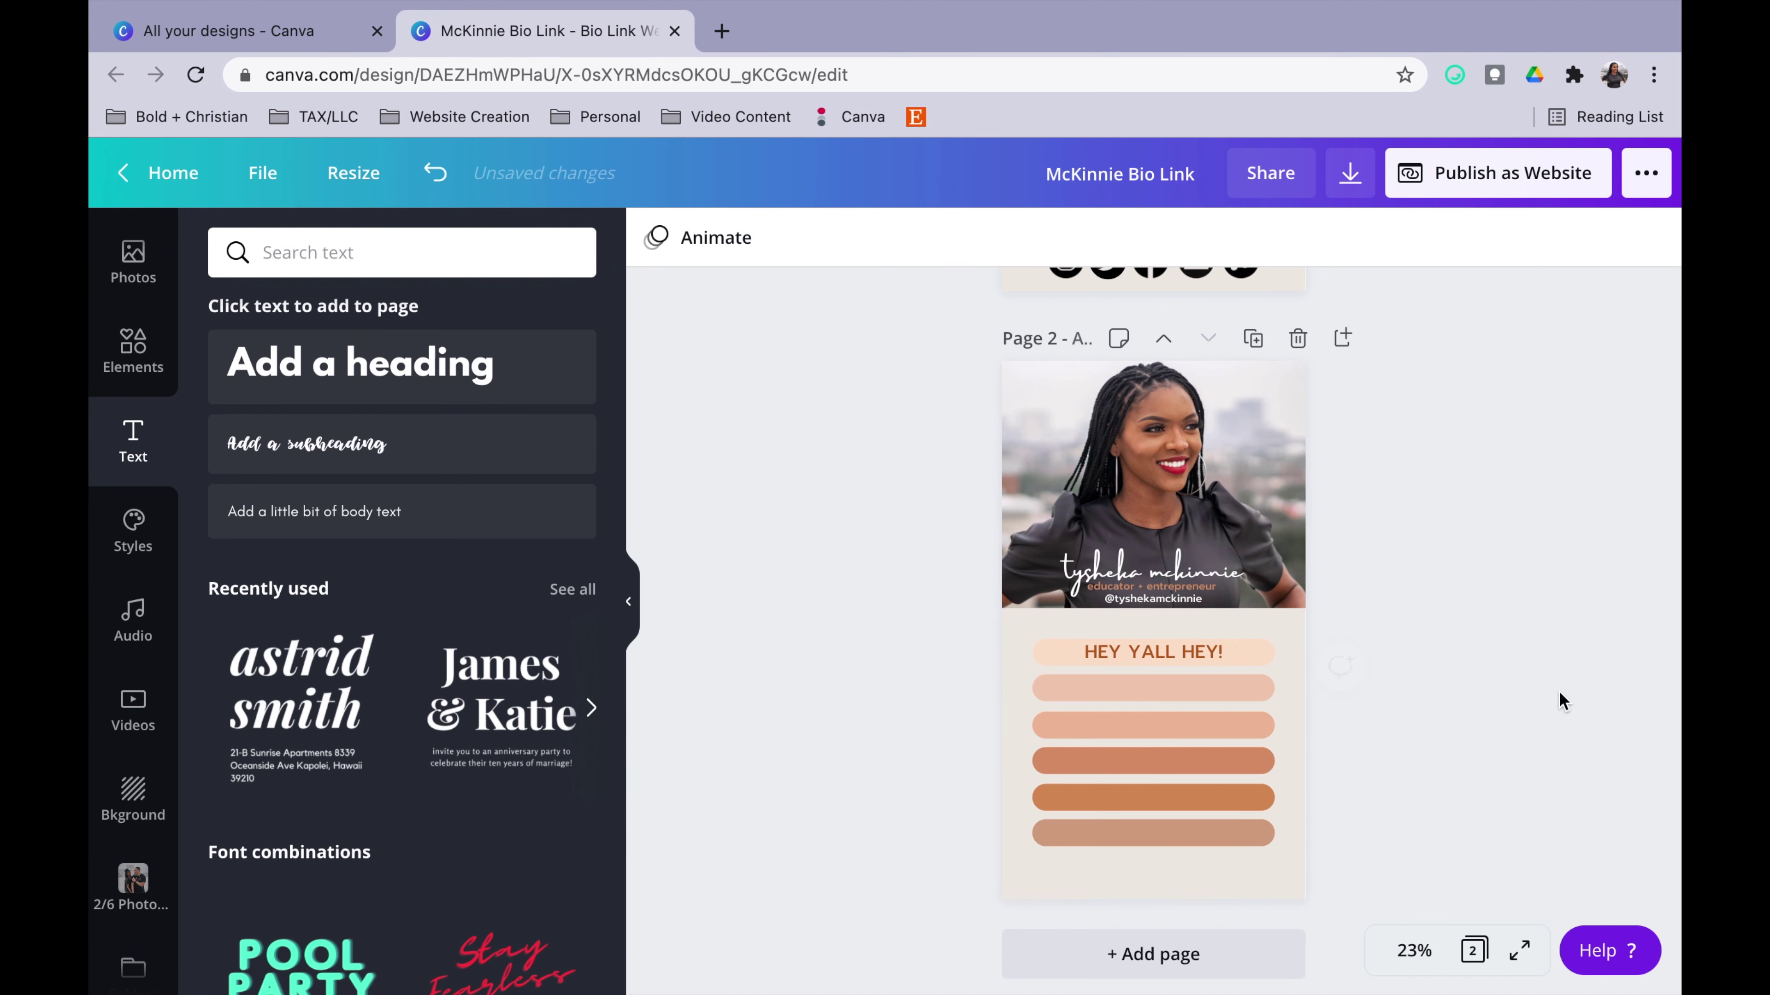
Check the font of the existing text on page 1 and change the "HEY YALL HEY!" text to Cerebri
{"action": "scroll", "coordinate": [1563, 701], "scroll_direction": "up", "scroll_amount": 5}
{"action": "left_click", "coordinate": [1198, 440]}
{"action": "scroll", "coordinate": [1234, 684], "scroll_direction": "down", "scroll_amount": 5}
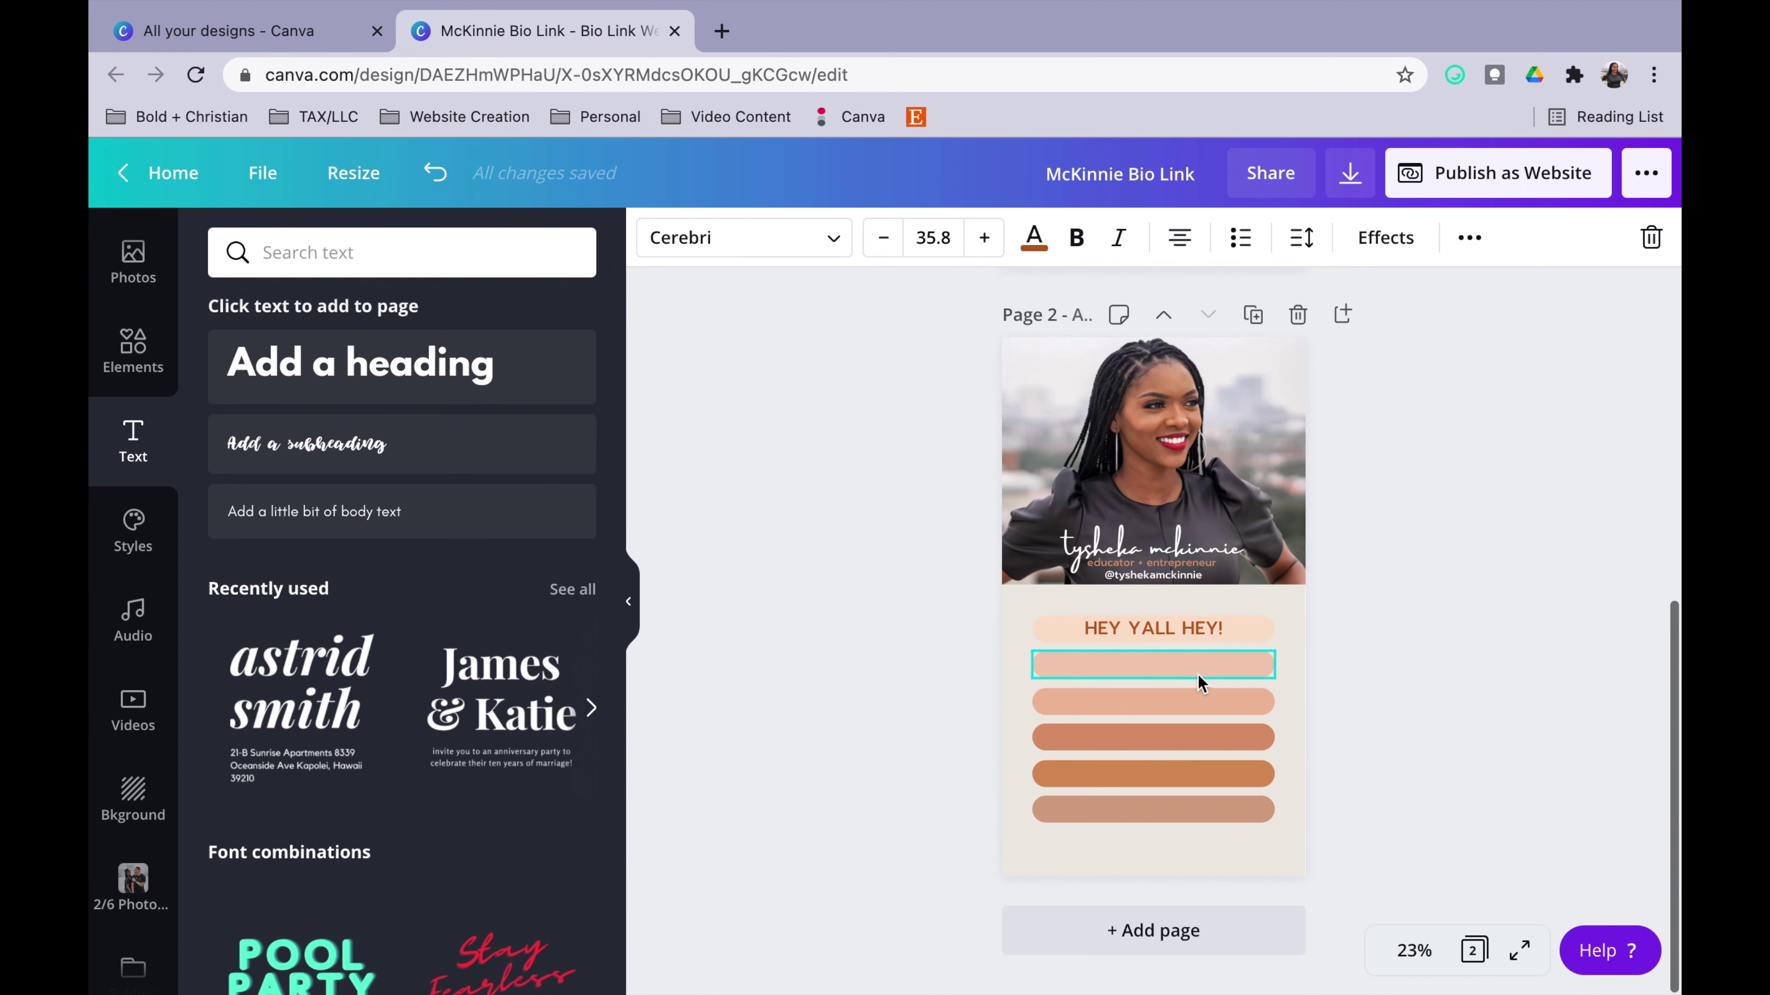
{"action": "left_click", "coordinate": [1155, 628]}
{"action": "left_click", "coordinate": [744, 238]}
{"action": "left_click", "coordinate": [418, 362]}
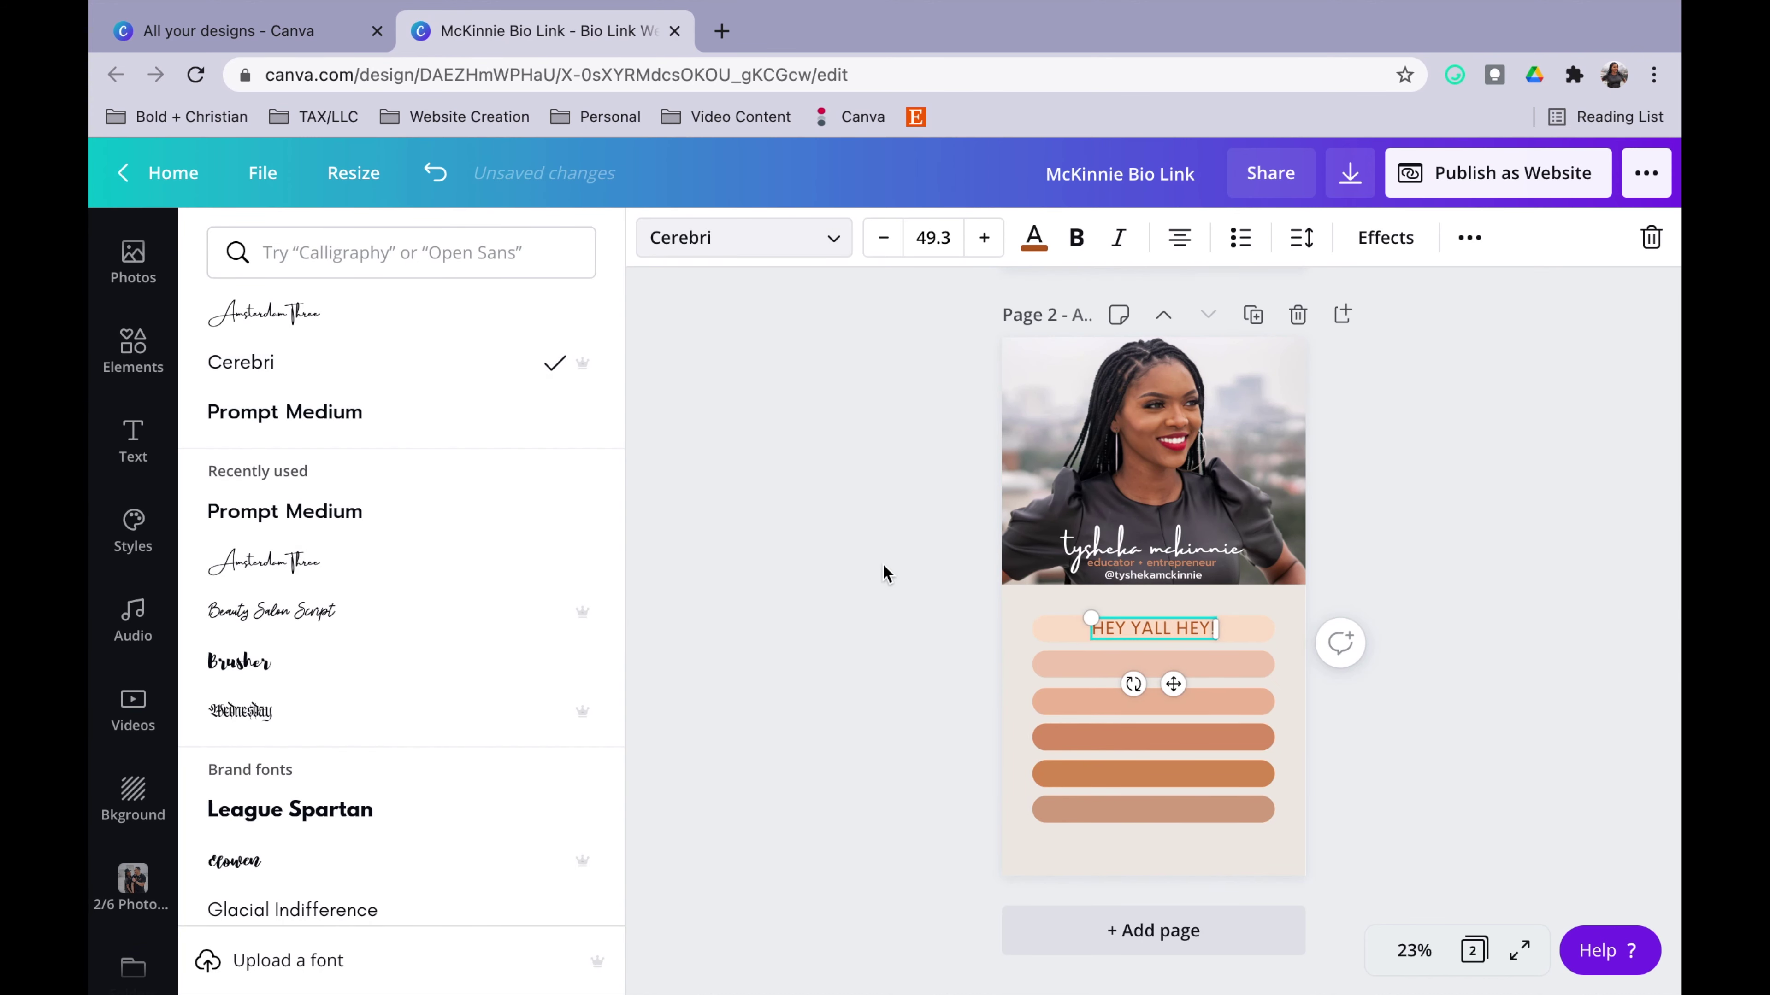
Reduce the "HEY YALL HEY!" text to about size 37.1 and place copies centred on the second, third and fourth bars
{"action": "left_click_drag", "start_coordinate": [1195, 635], "coordinate": [1168, 703]}
{"action": "key", "text": "super+d"}
{"action": "type", "text": "HEY YALL HEY!"}
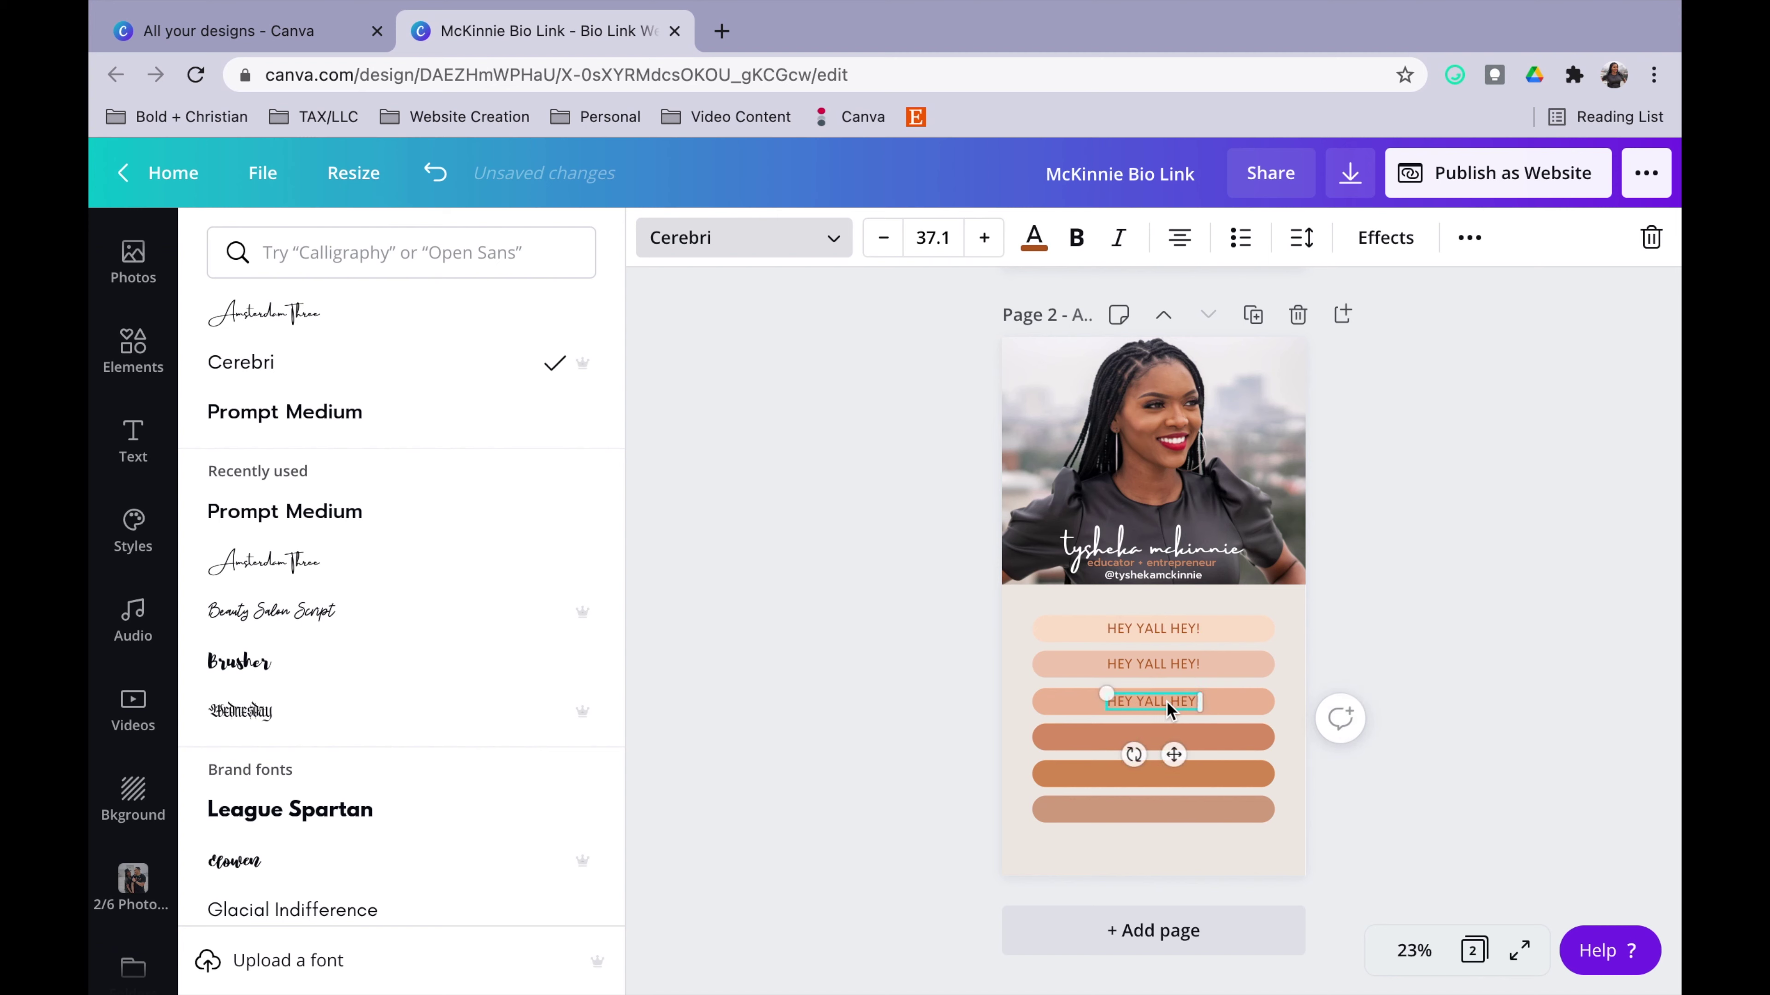
{"action": "type", "text": "HEY YALL HEY!"}
{"action": "left_click_drag", "start_coordinate": [1171, 640], "coordinate": [1167, 736]}
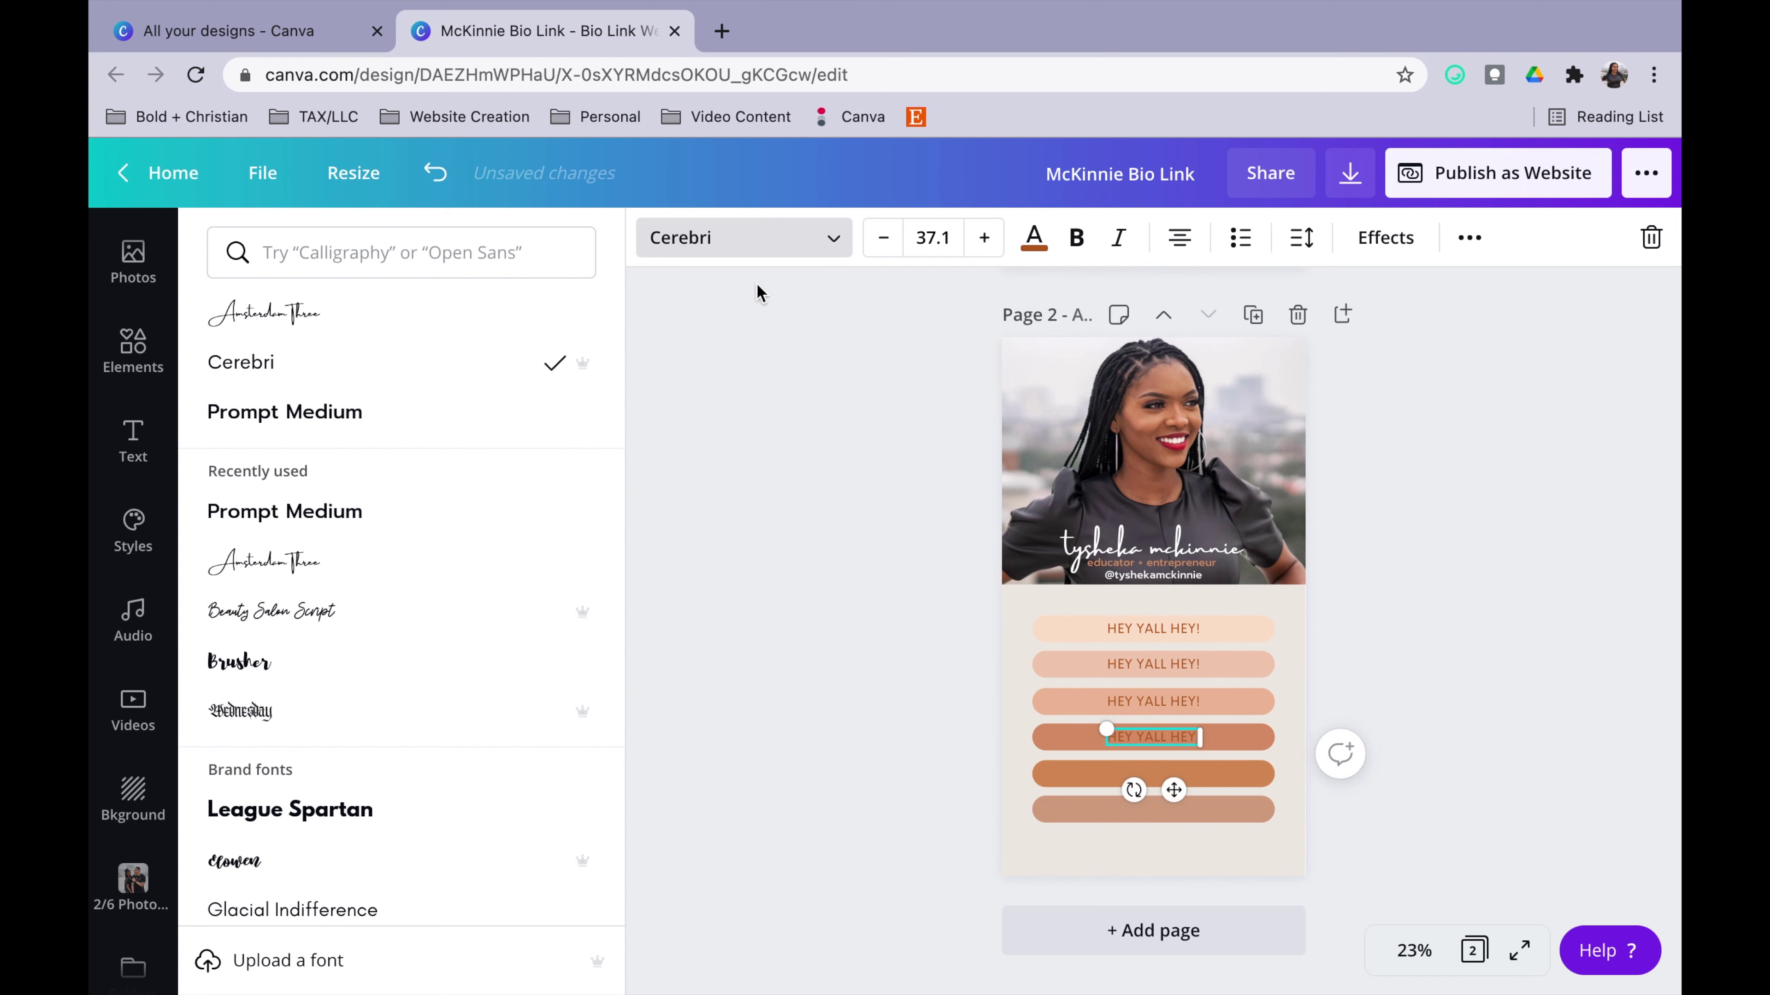
Change the text on the fourth bar to the dark brown brand colour
{"action": "left_click", "coordinate": [1034, 237]}
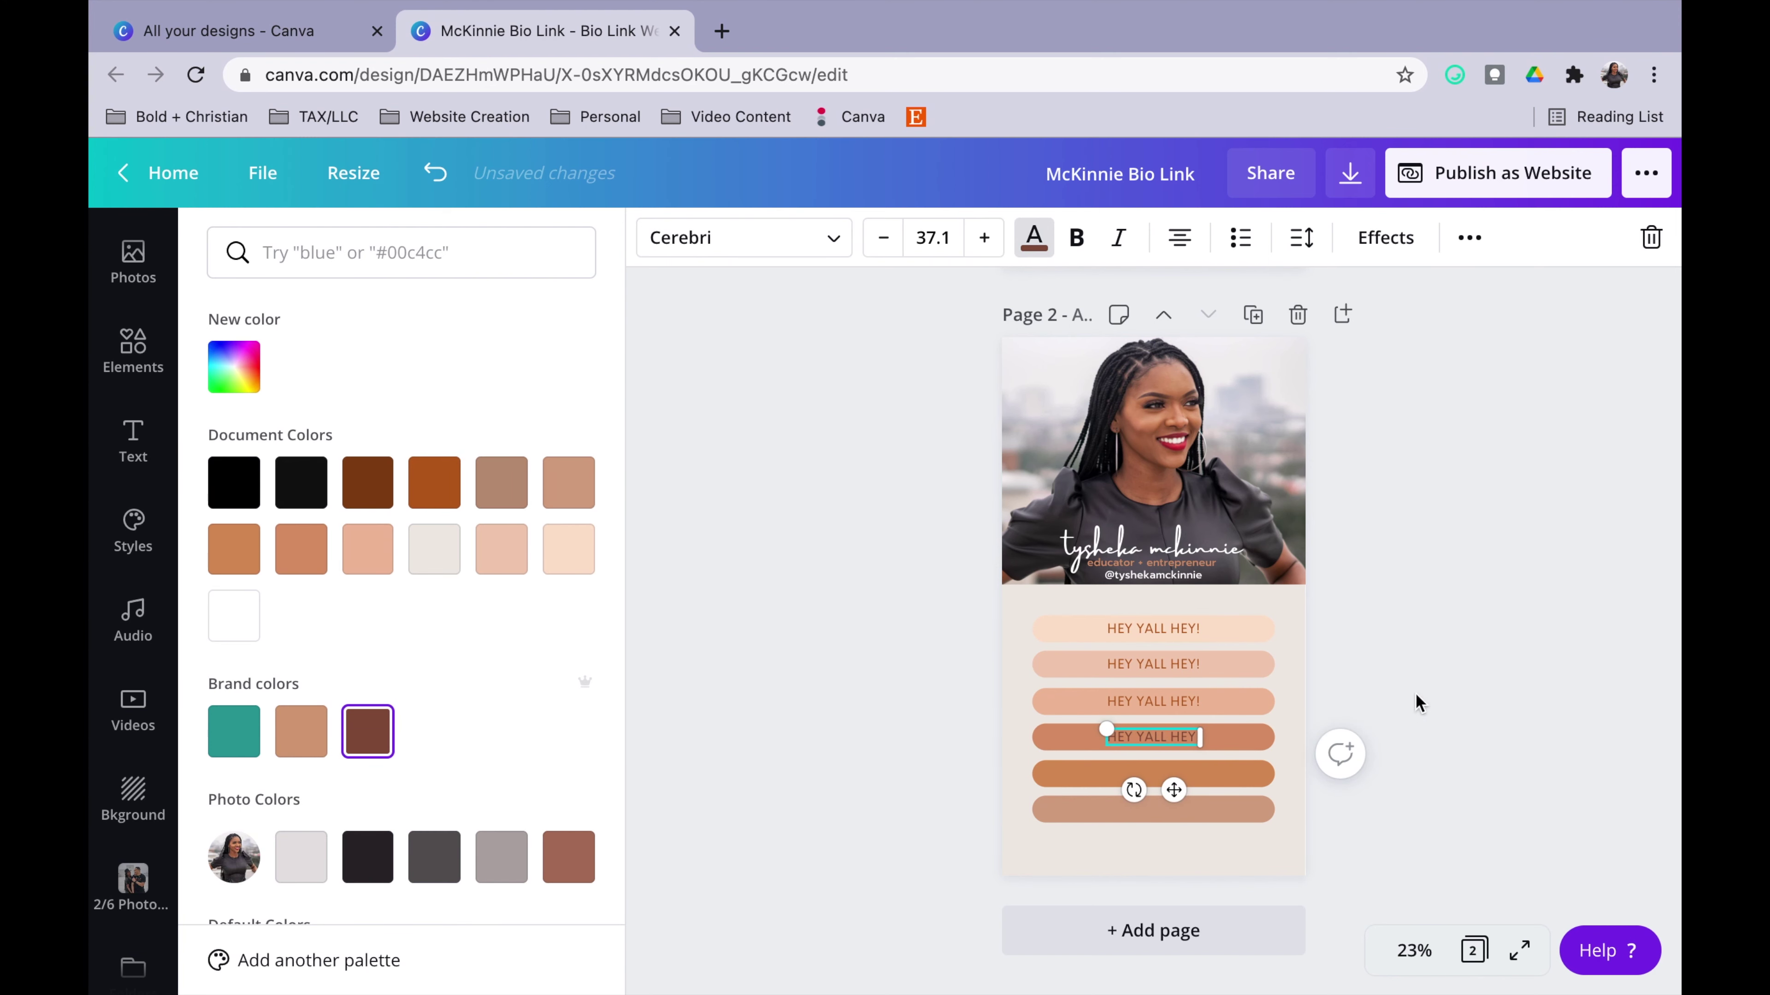
{"action": "left_click", "coordinate": [1152, 738]}
{"action": "left_click", "coordinate": [1545, 561]}
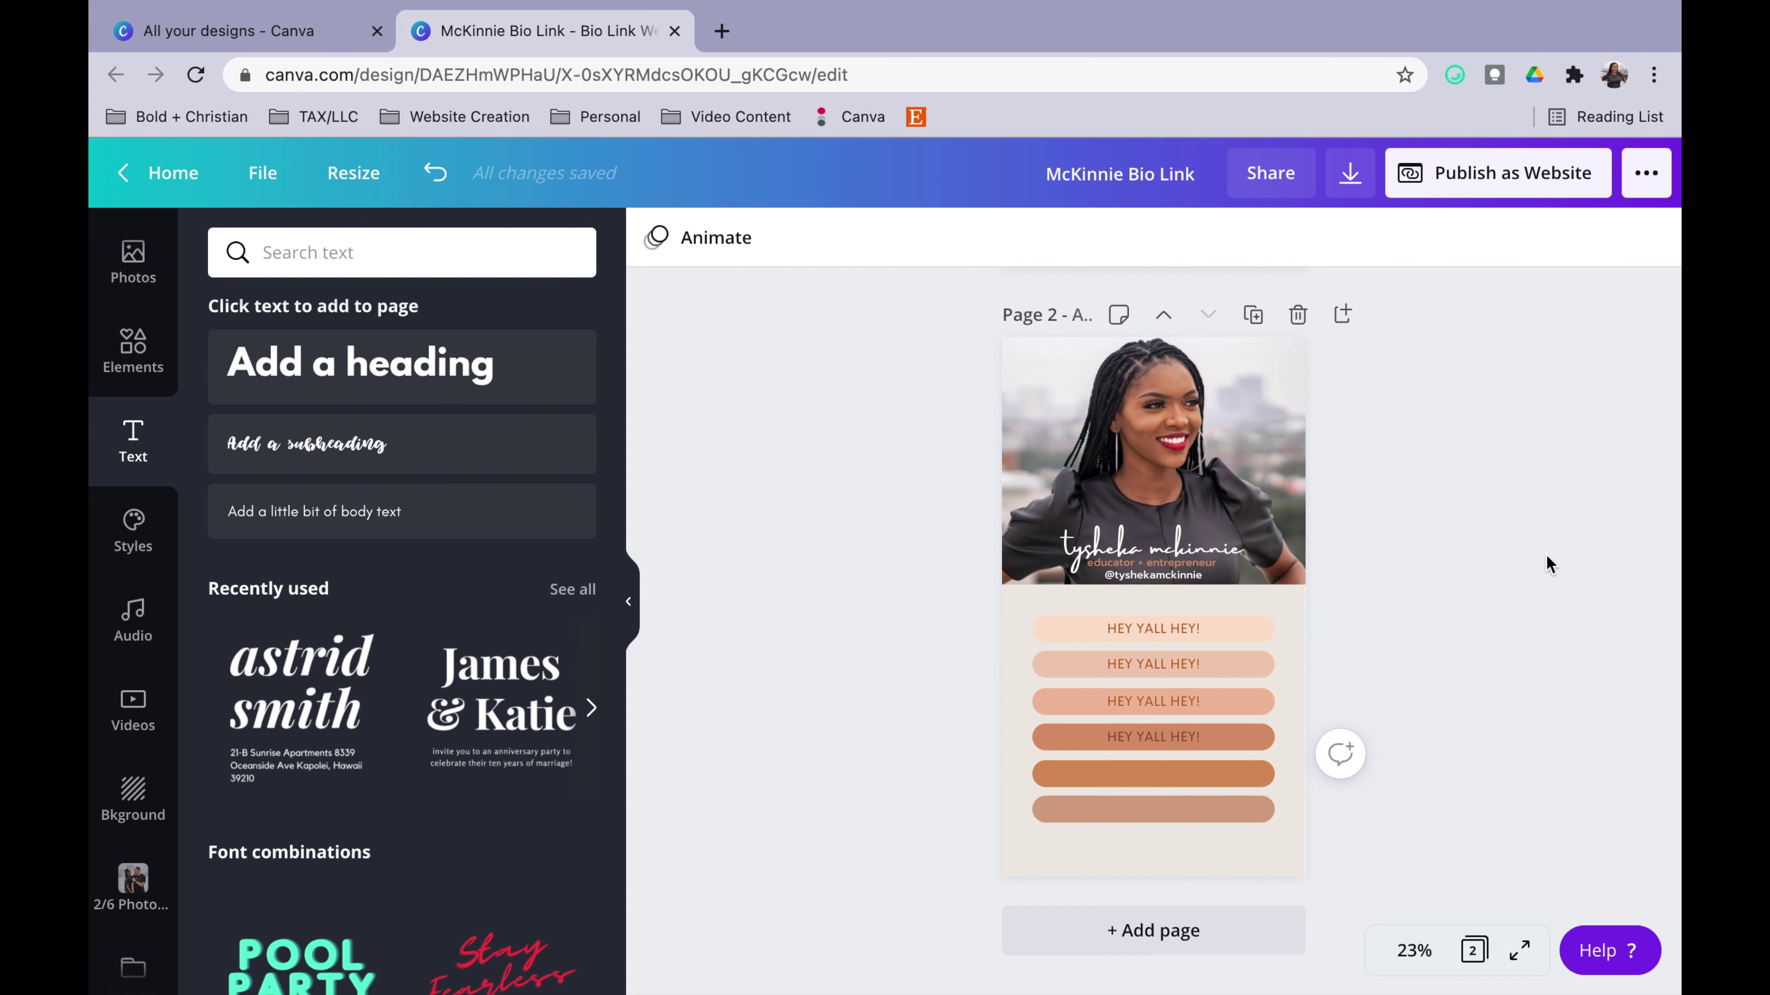
Duplicate the fourth bar's text, centre the copy on the fifth bar and colour it white
{"action": "left_click", "coordinate": [1190, 739]}
{"action": "key", "text": "super+d"}
{"action": "left_click_drag", "start_coordinate": [1190, 743], "coordinate": [1185, 780]}
{"action": "left_click", "coordinate": [1034, 237]}
{"action": "left_click", "coordinate": [313, 624]}
{"action": "left_click", "coordinate": [1469, 627]}
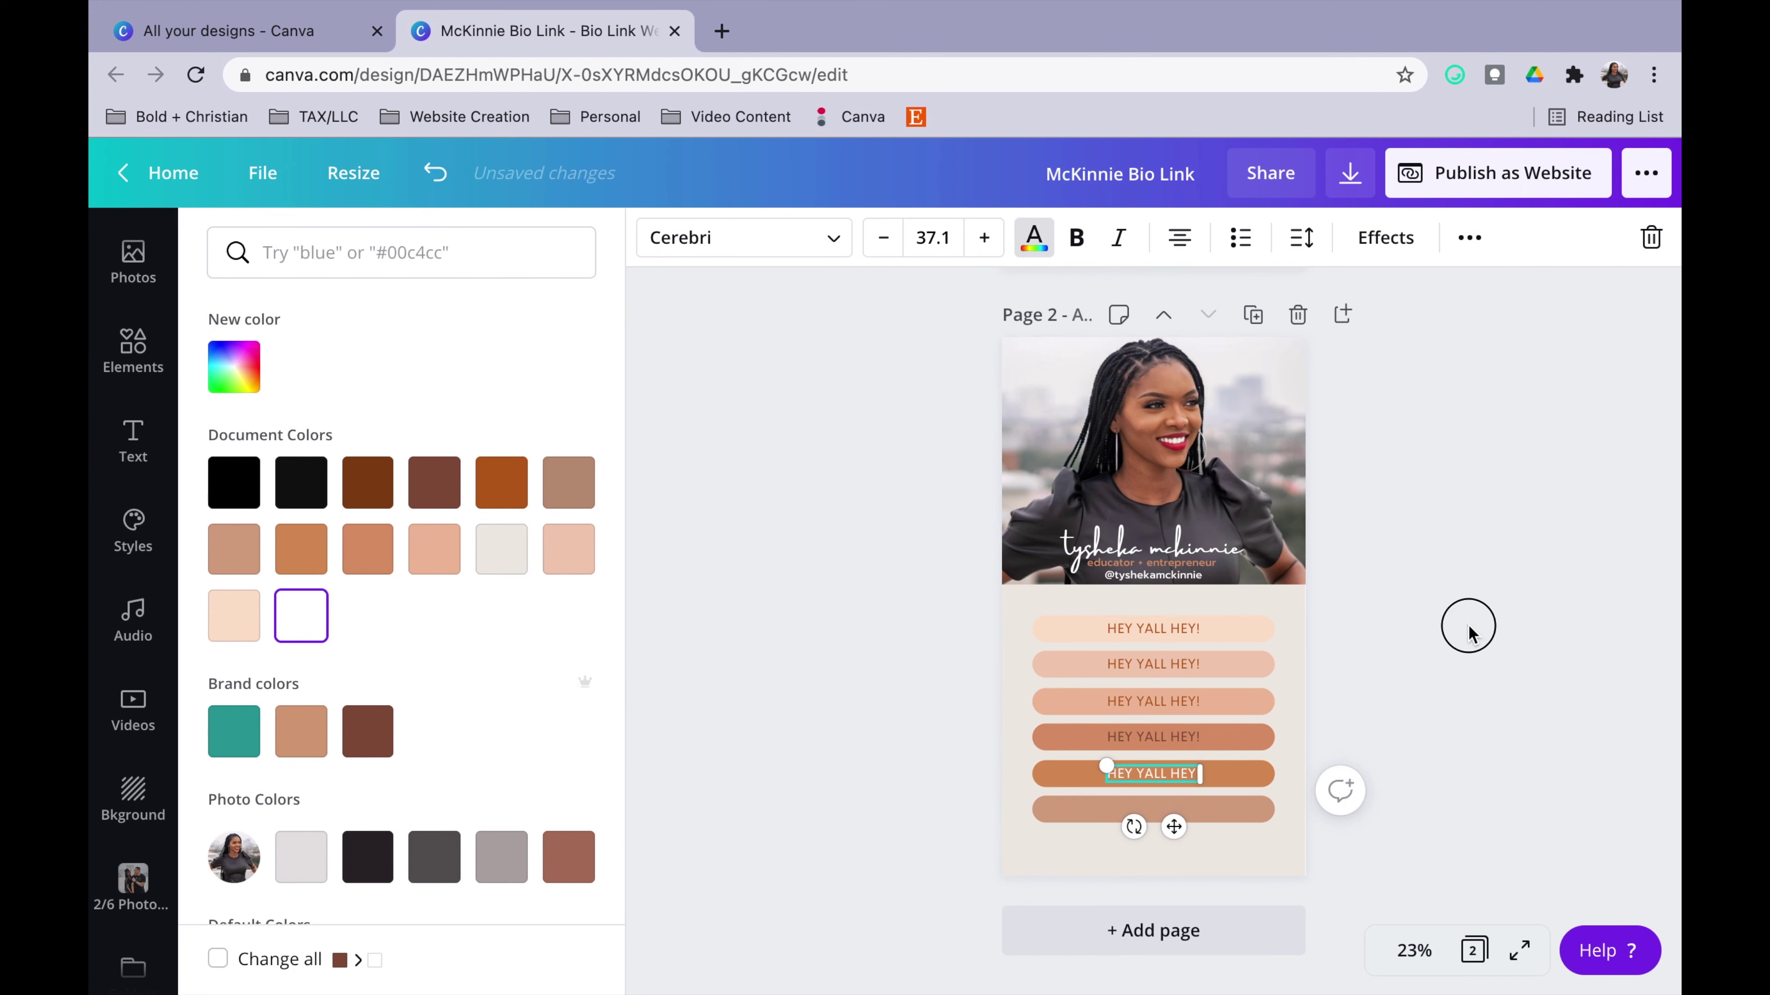
Duplicate the fourth bar's text again, centre the copy on the sixth bar and colour it pale peach
{"action": "left_click", "coordinate": [1194, 737]}
{"action": "key", "text": "super+d"}
{"action": "left_click_drag", "start_coordinate": [1179, 740], "coordinate": [1177, 808]}
{"action": "left_click", "coordinate": [1034, 237]}
{"action": "left_click", "coordinate": [233, 615]}
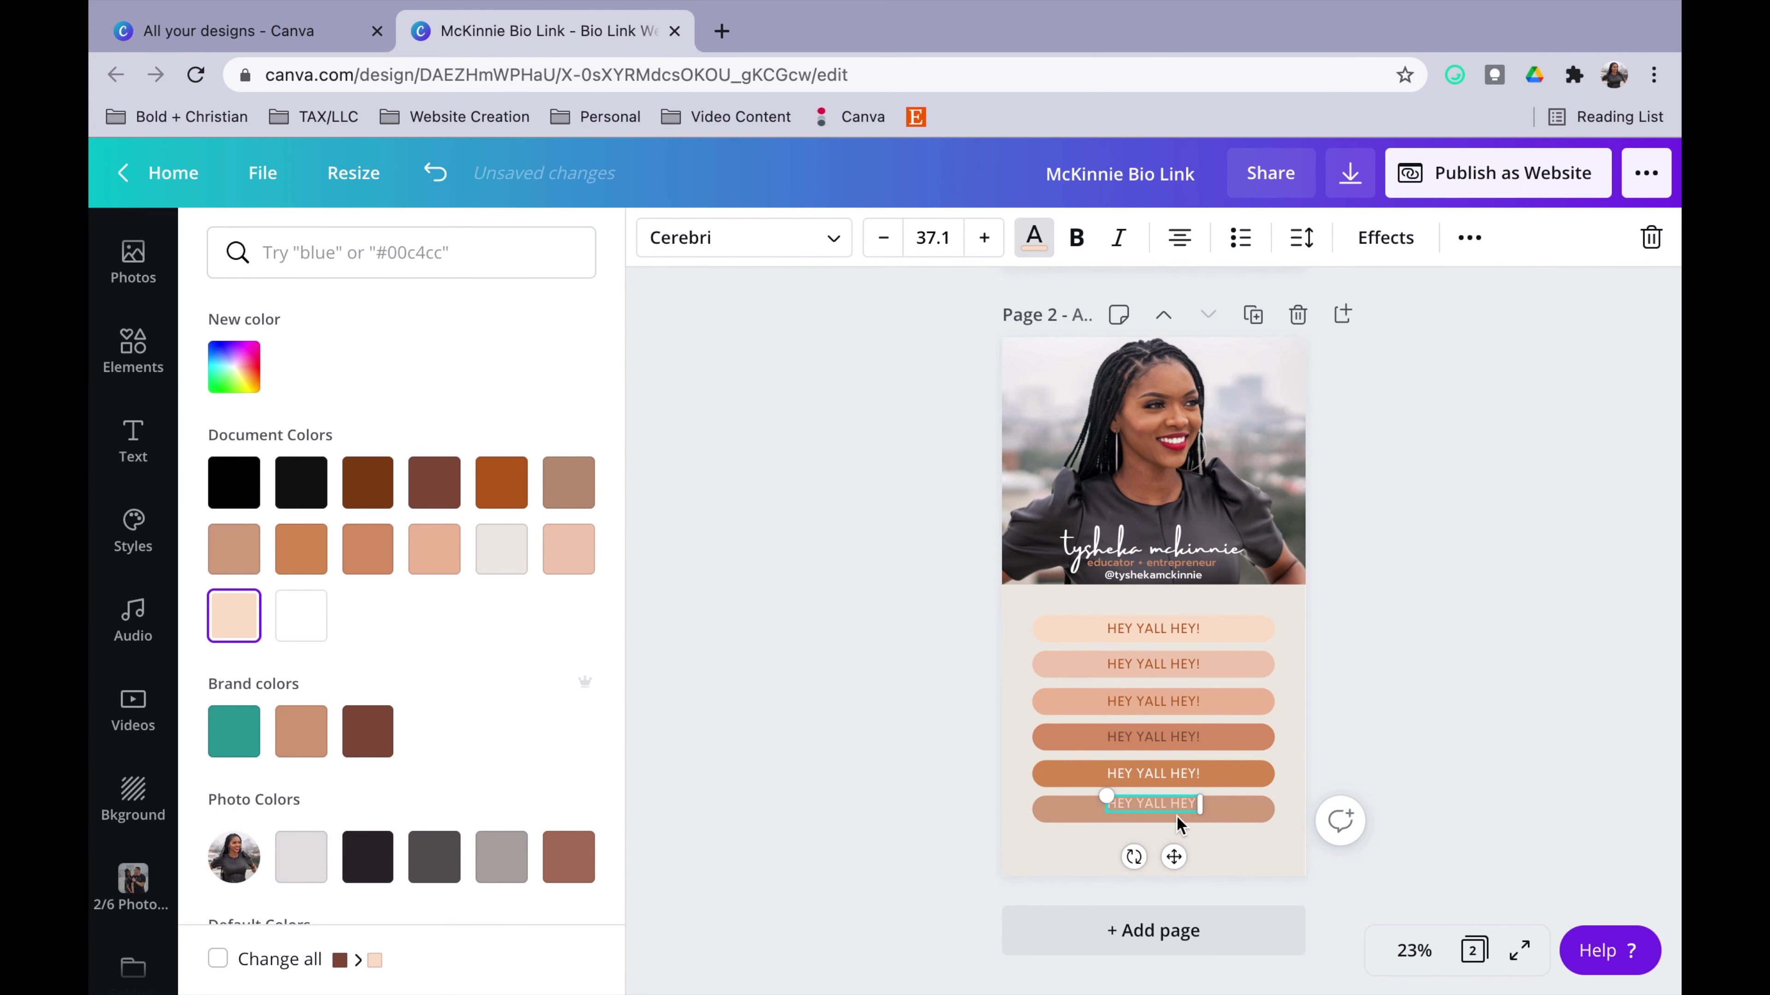
{"action": "left_click_drag", "start_coordinate": [1177, 805], "coordinate": [1178, 811]}
{"action": "left_click", "coordinate": [1545, 633]}
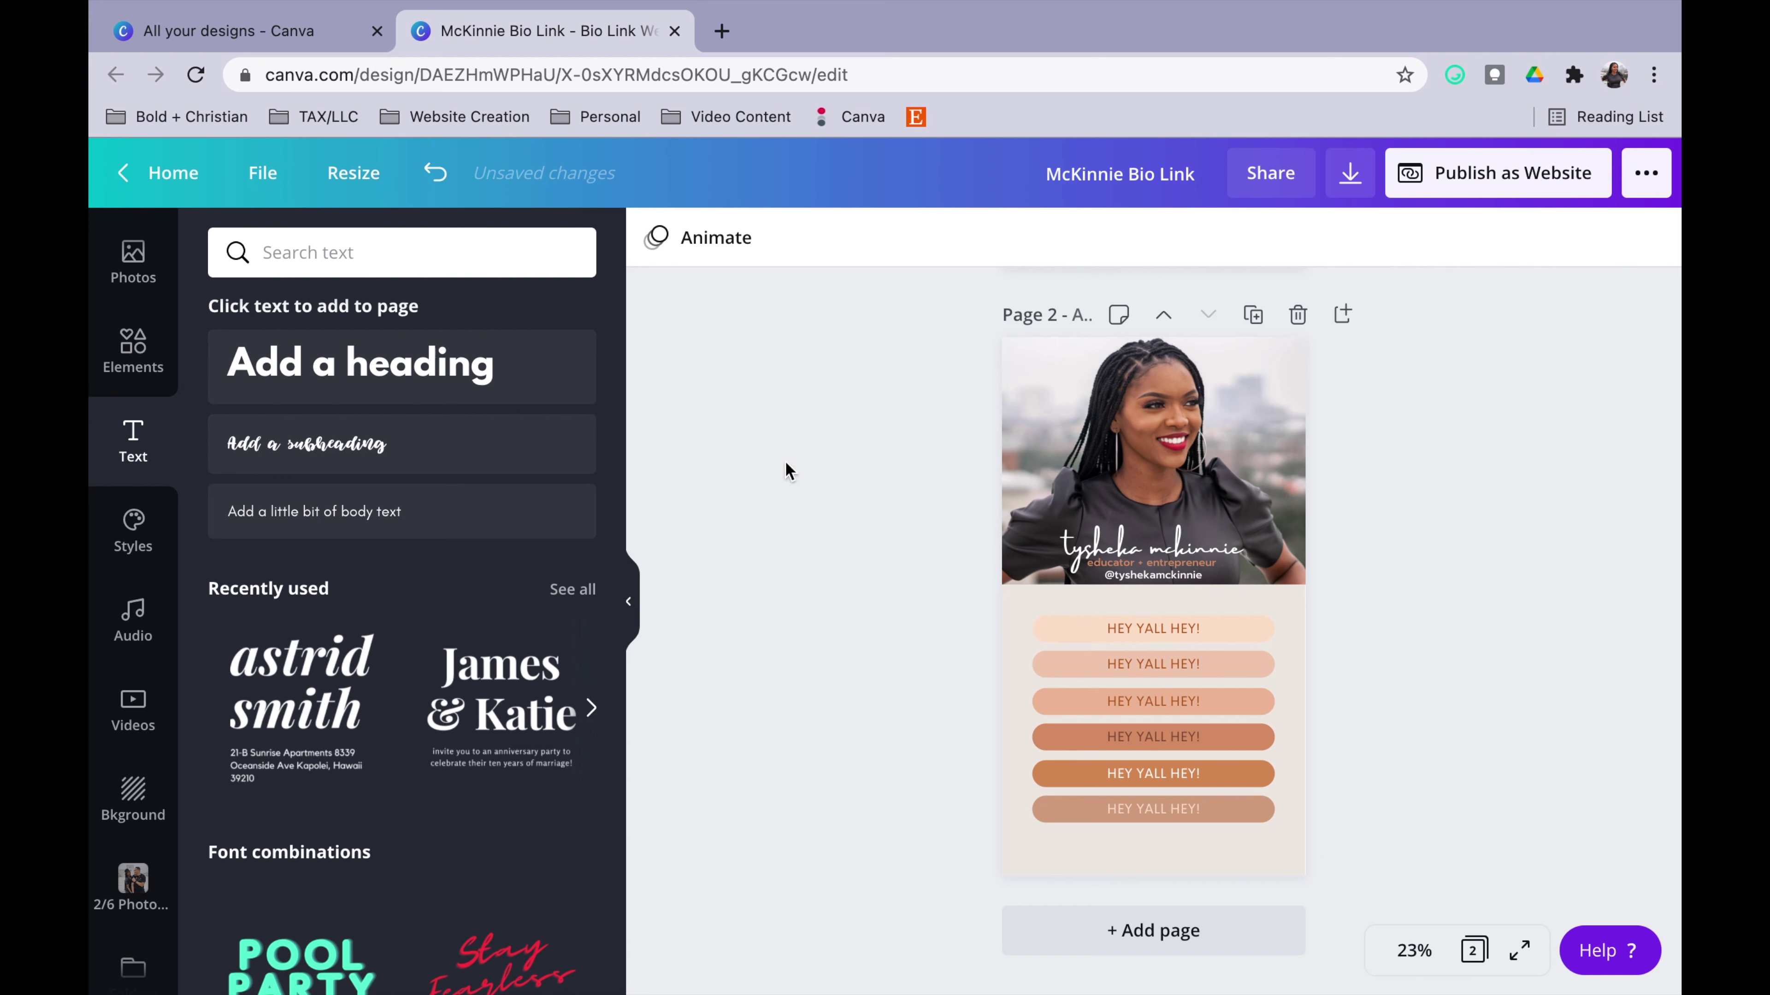
Search the elements for "instagram" and add the solid circular Instagram icon to page 2
{"action": "left_click", "coordinate": [148, 359]}
{"action": "left_click", "coordinate": [389, 252]}
{"action": "type", "text": "INSTAGR"}
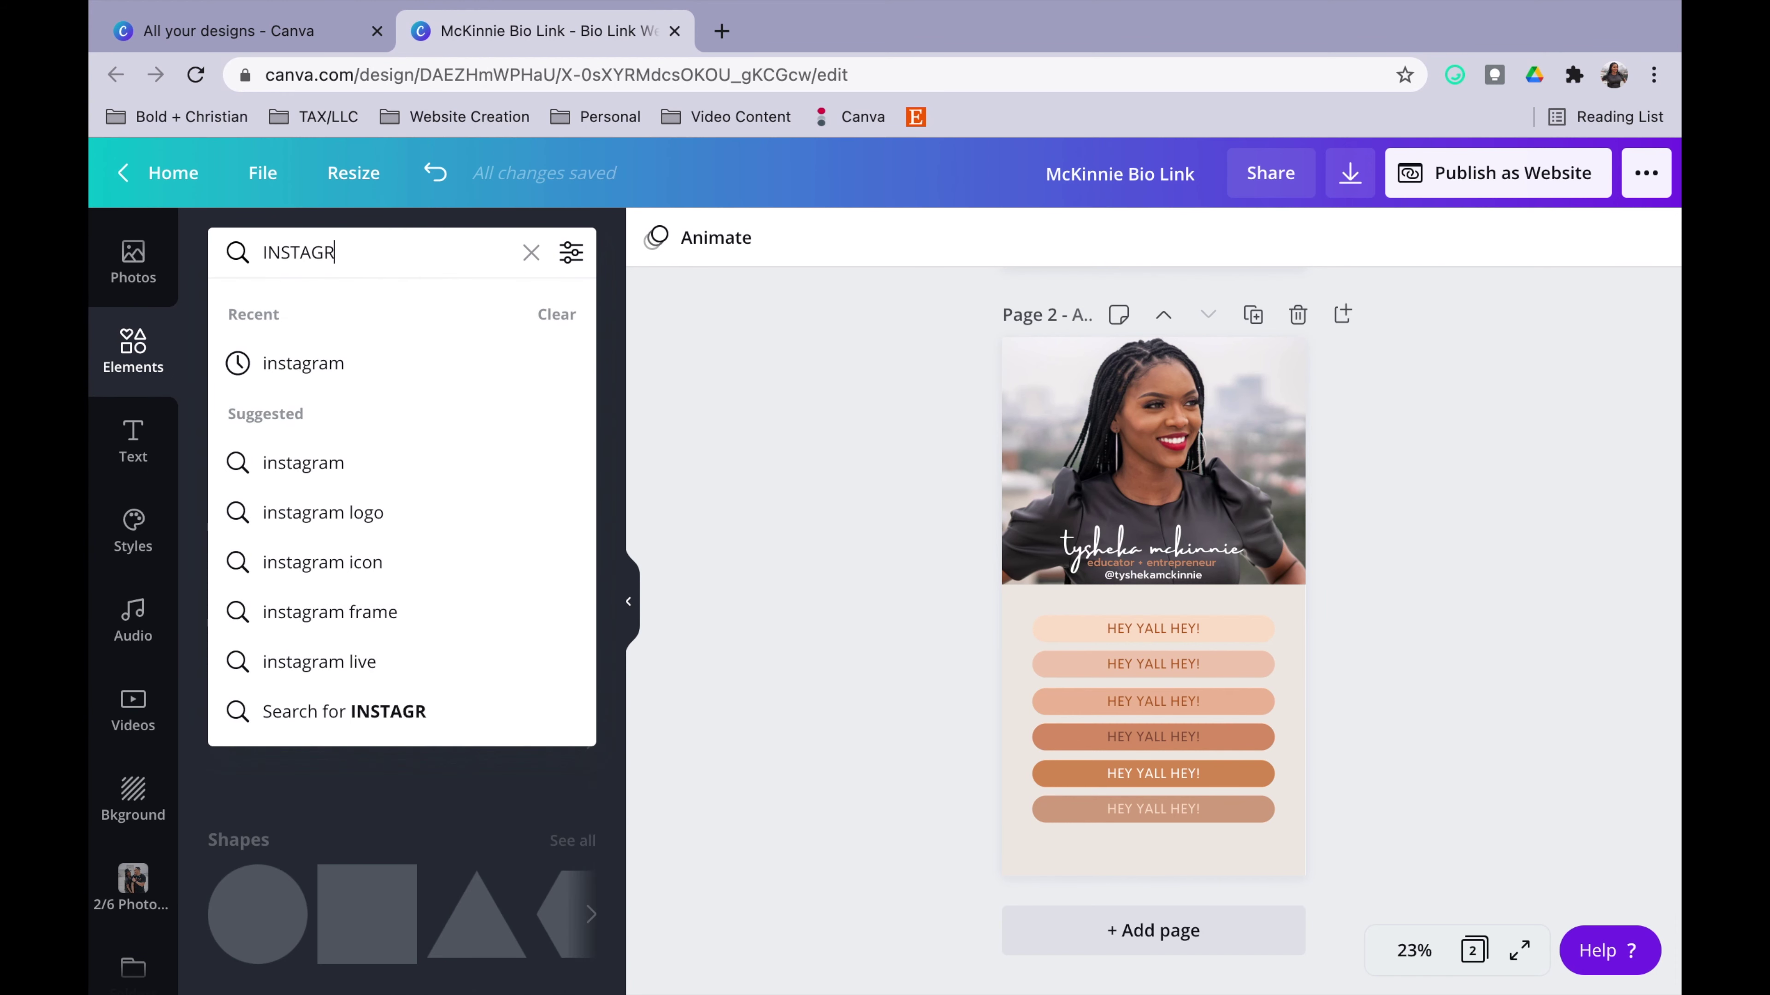
{"action": "left_click", "coordinate": [316, 363]}
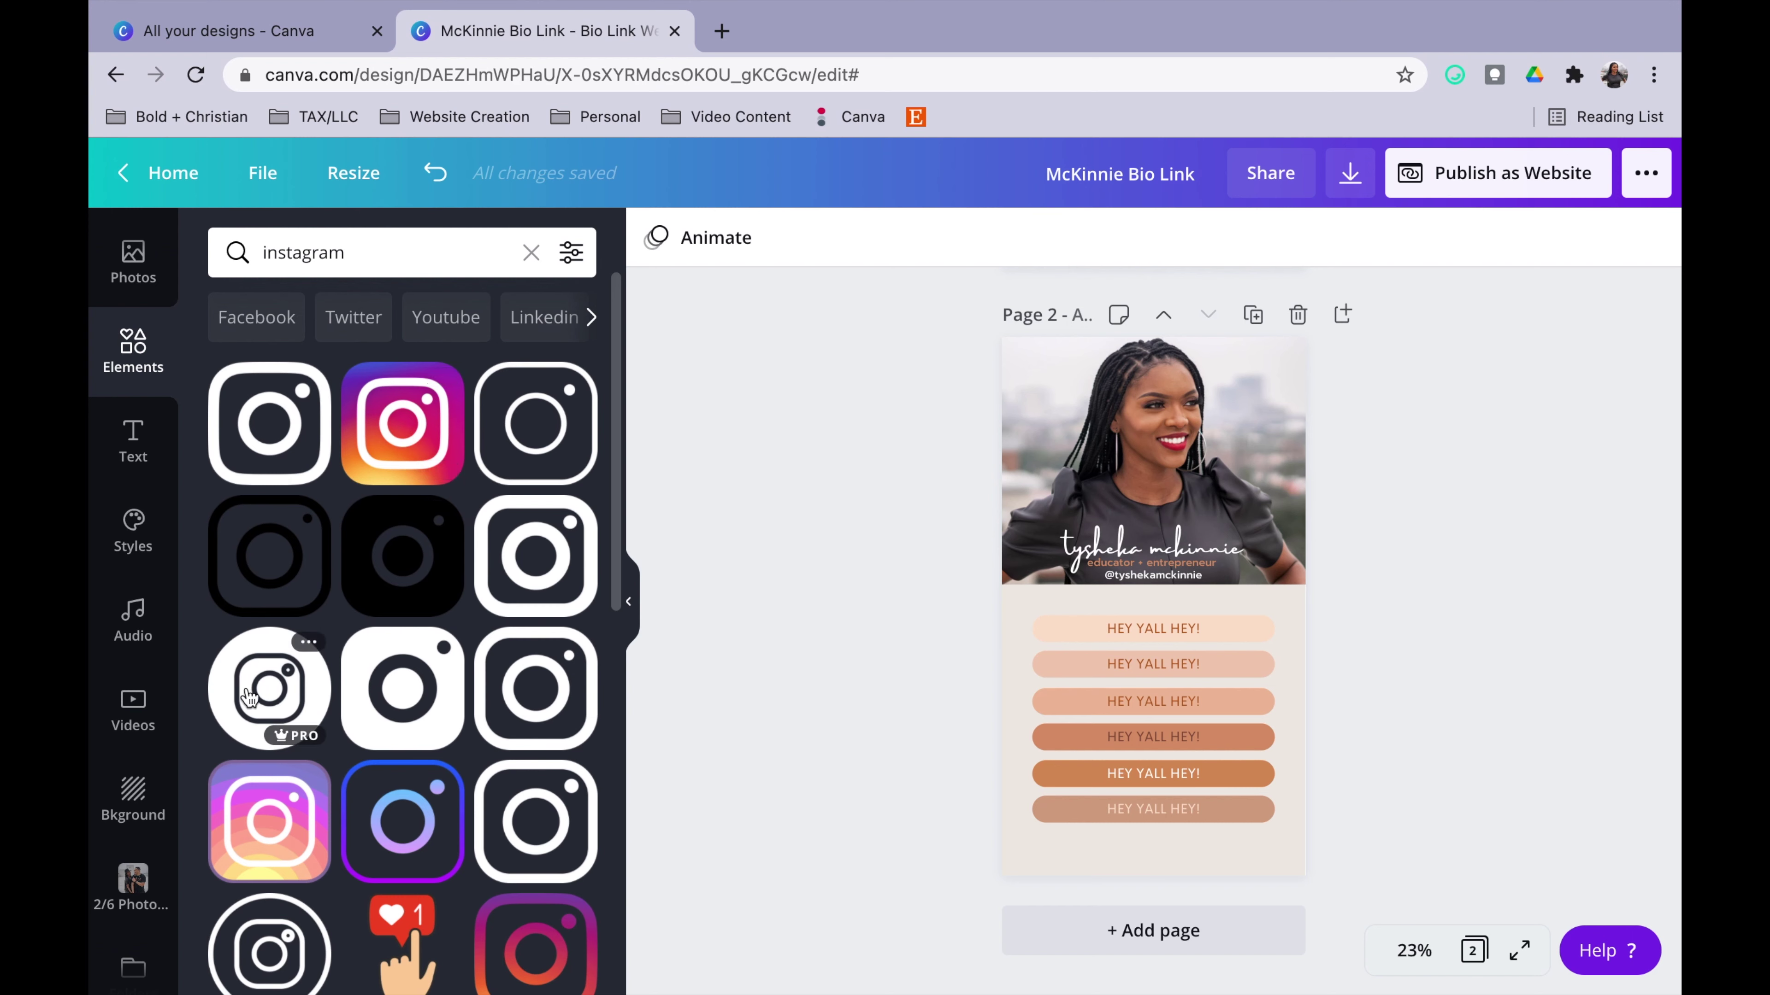
{"action": "left_click", "coordinate": [265, 690]}
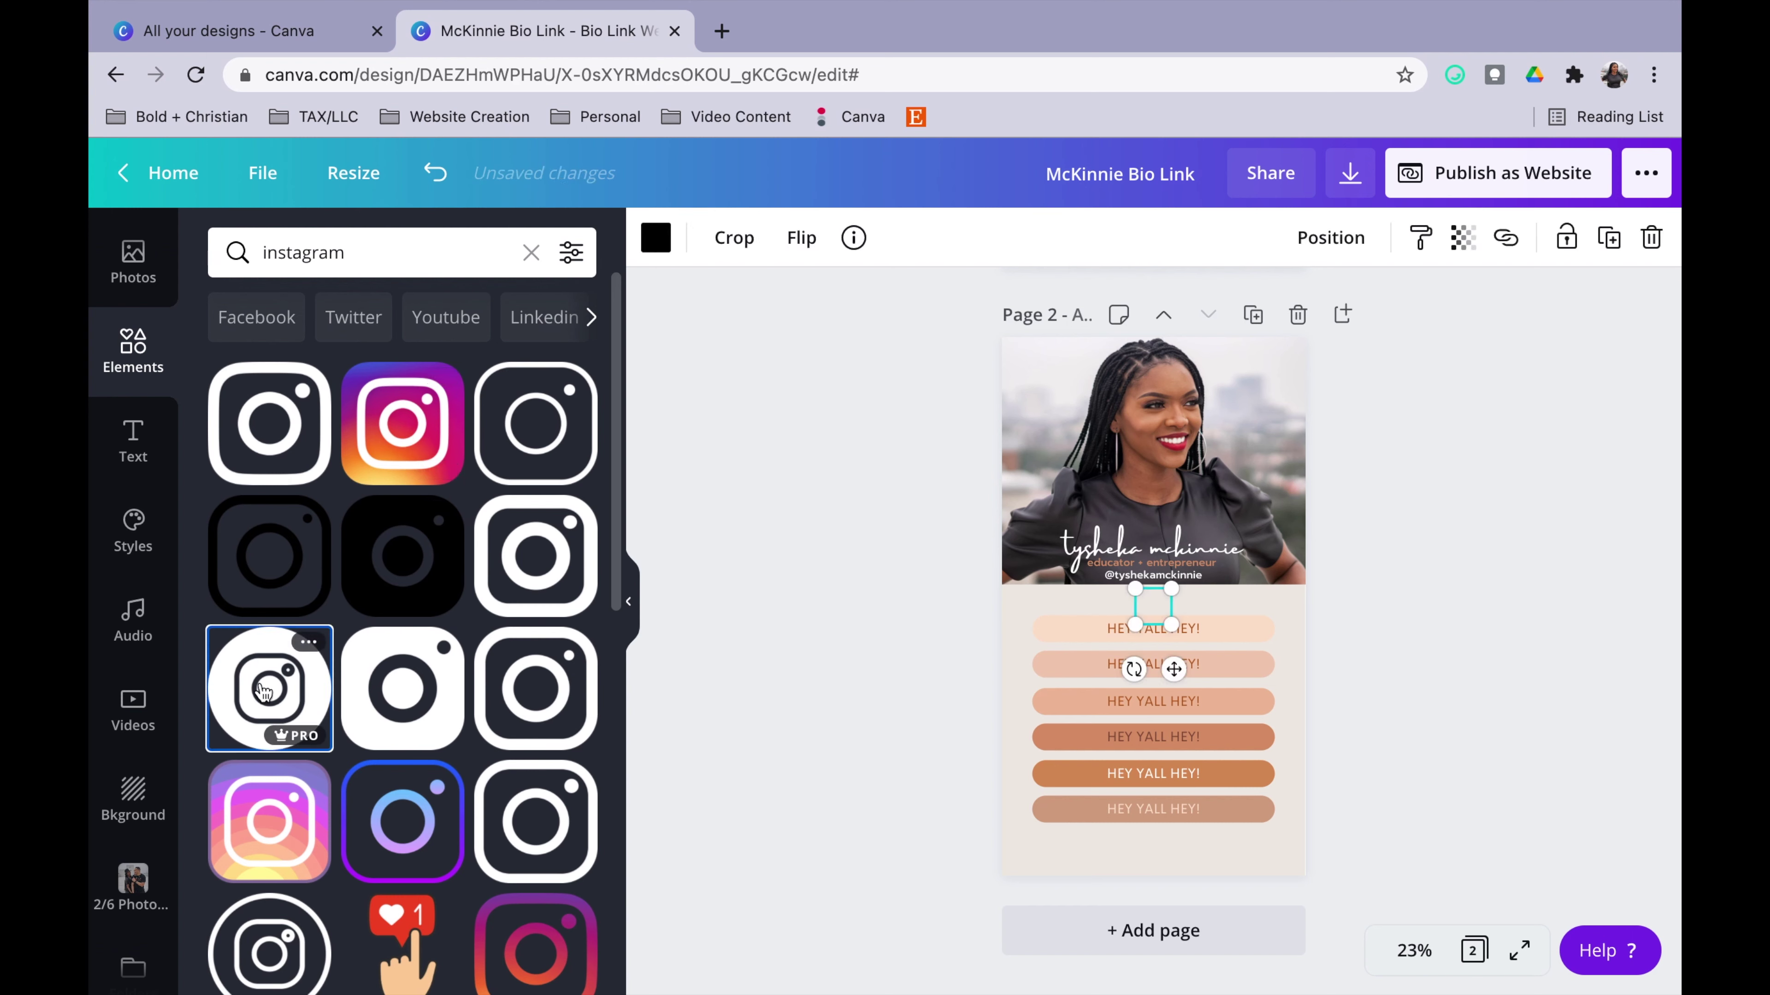
Search the elements for "twitter" and add the blue circular Twitter icon to page 2
{"action": "left_click", "coordinate": [411, 253]}
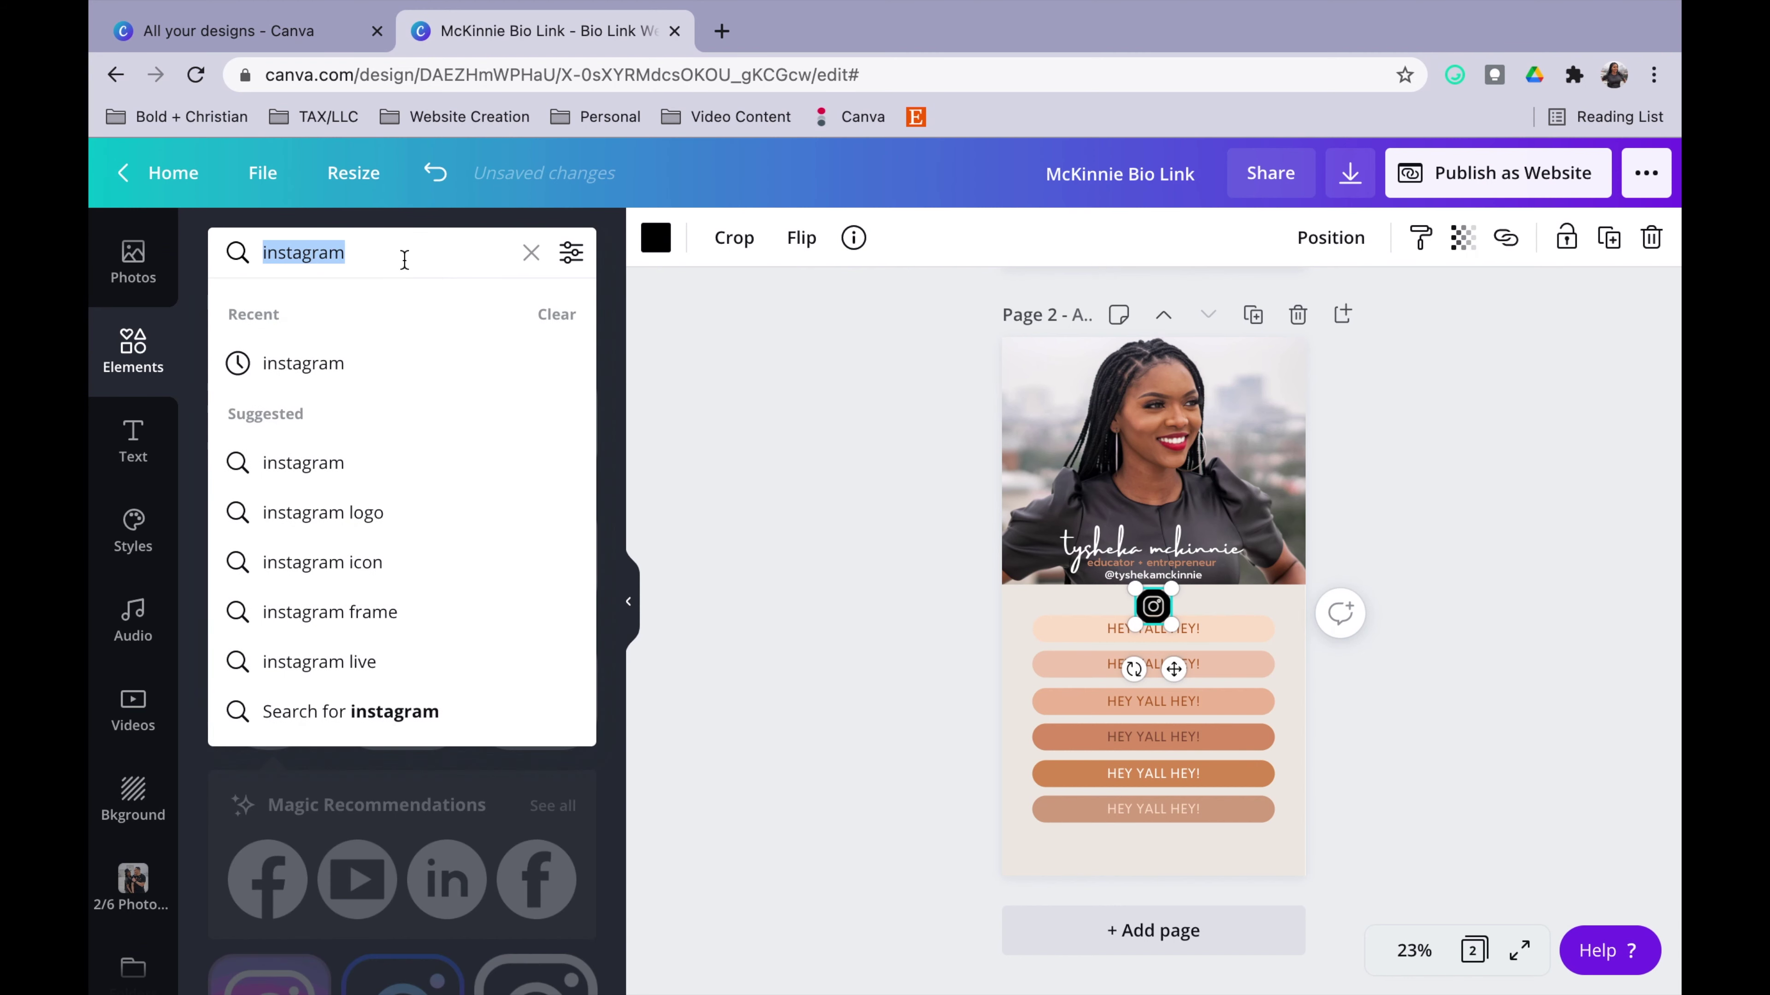
{"action": "type", "text": "twitter"}
{"action": "key", "text": "Return"}
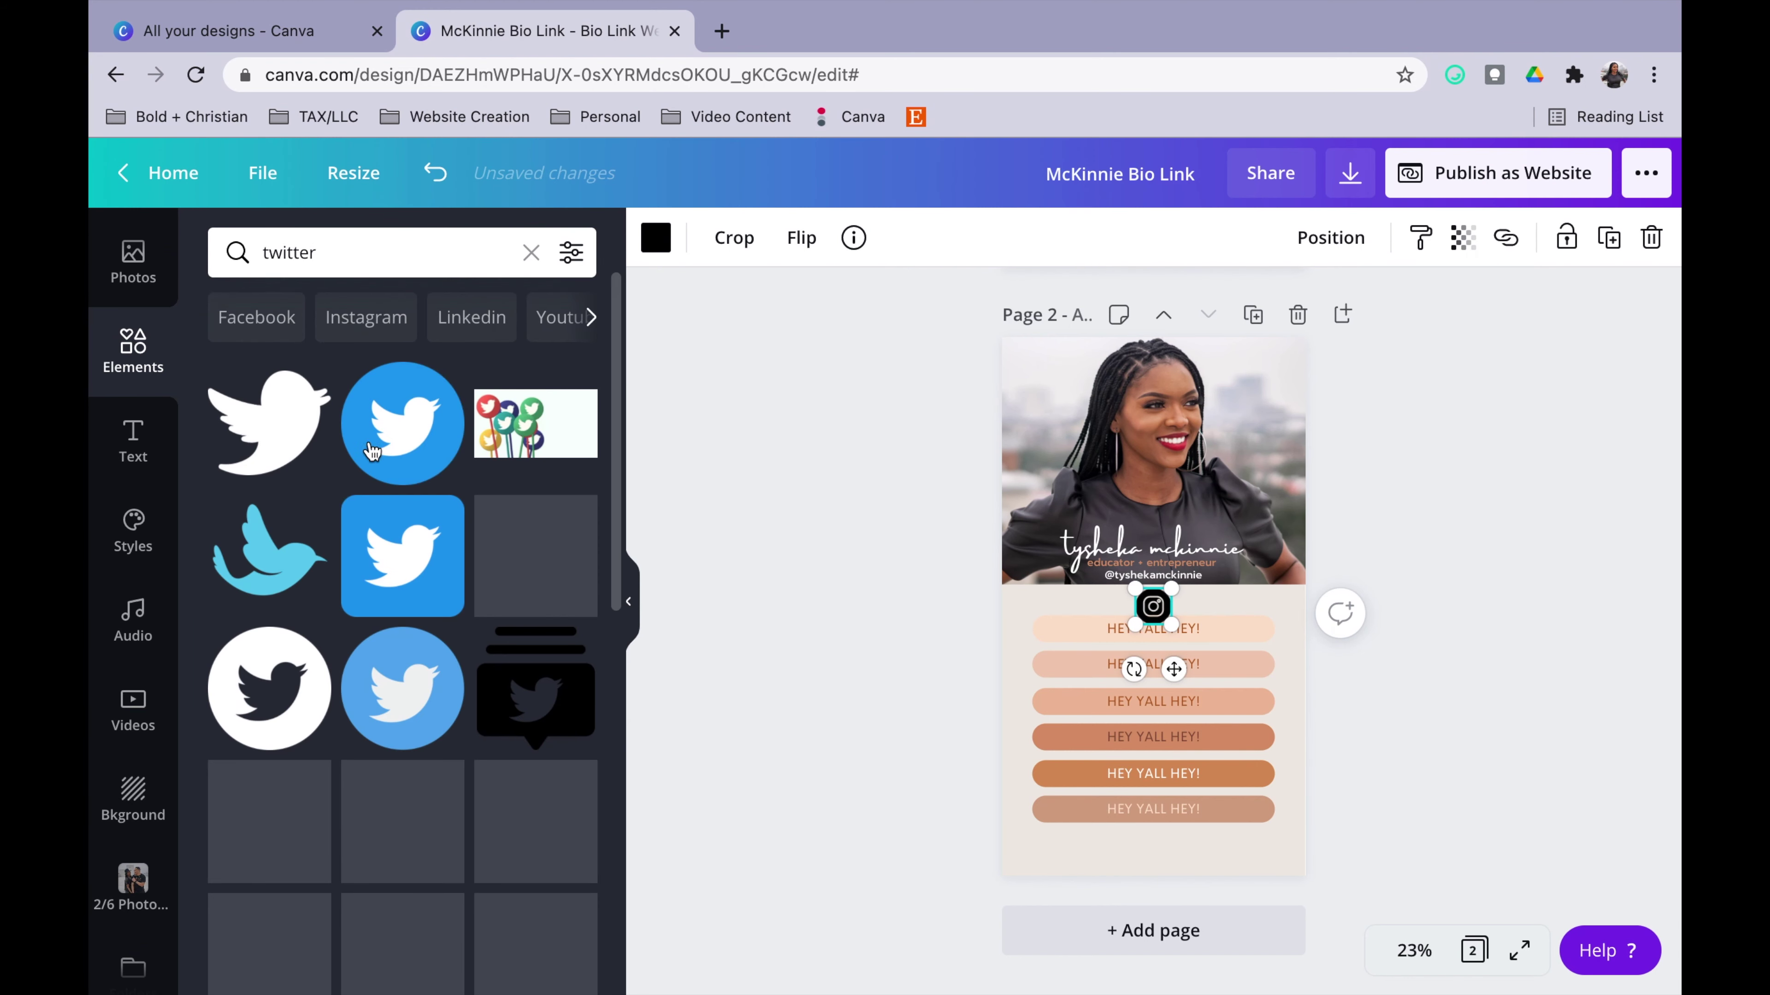
{"action": "left_click", "coordinate": [410, 421]}
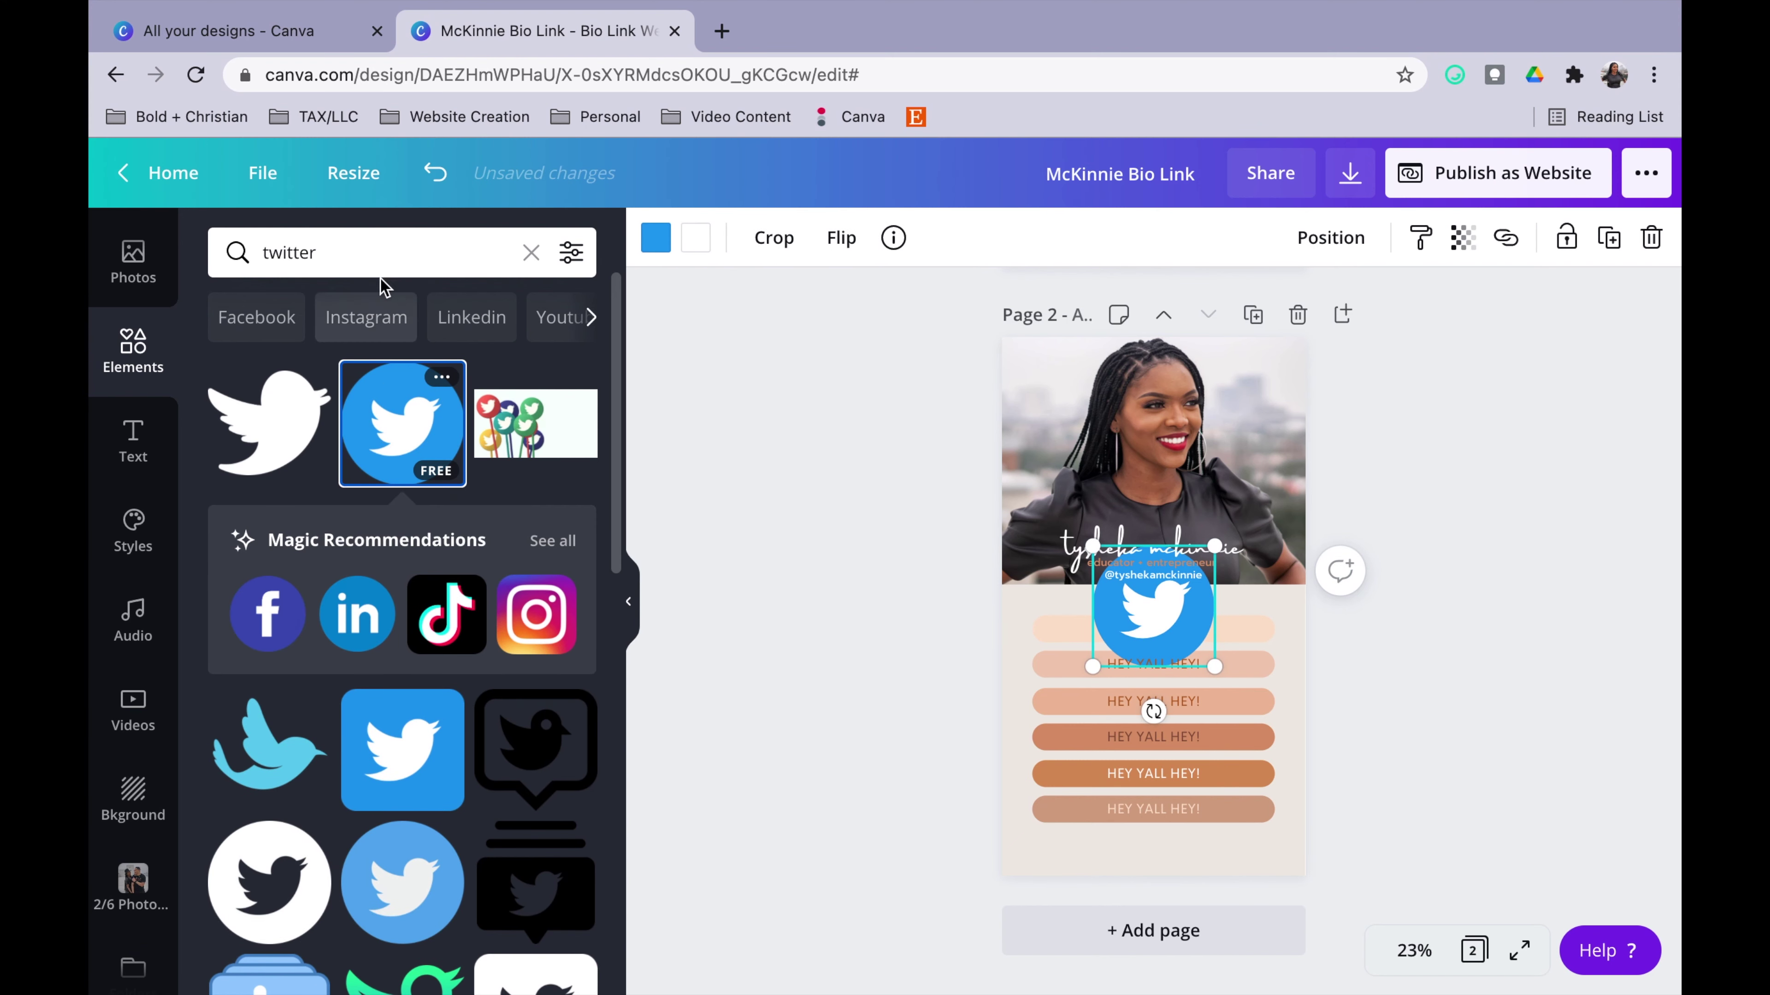
Search the elements for "youtube" and add the solid circular YouTube icon to page 2
{"action": "left_click", "coordinate": [373, 257]}
{"action": "type", "text": "youtube"}
{"action": "key", "text": "Return"}
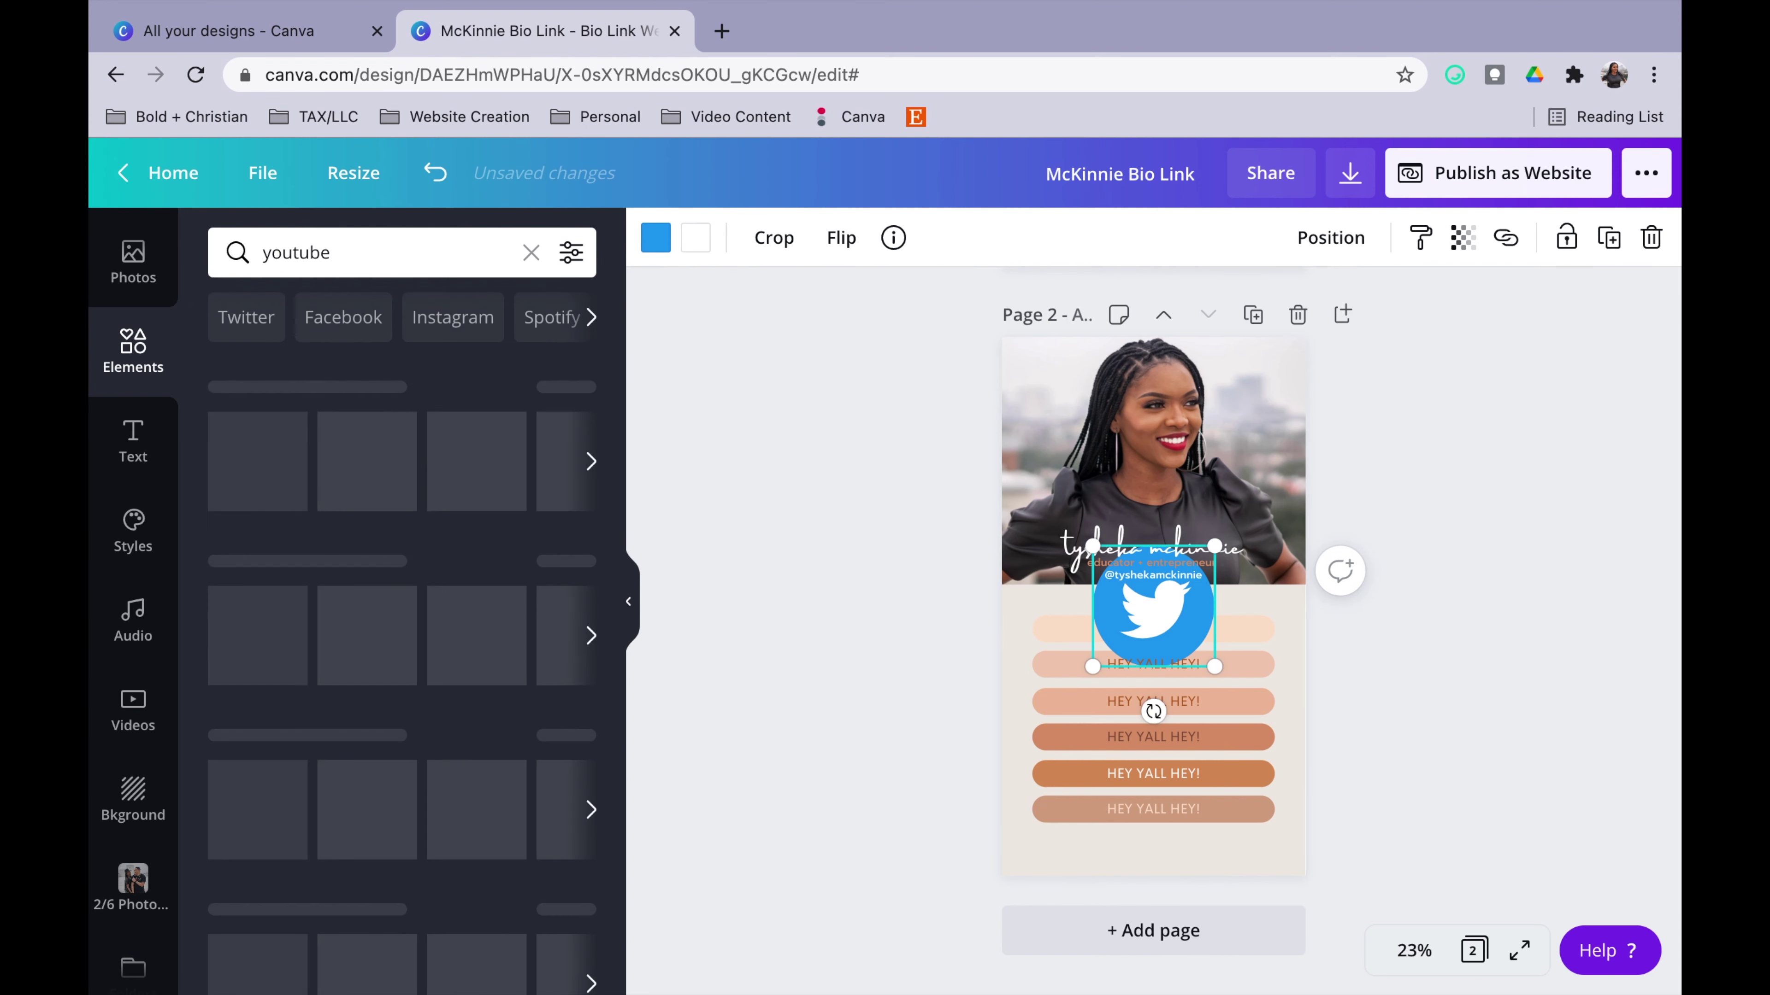
{"action": "left_click", "coordinate": [402, 701]}
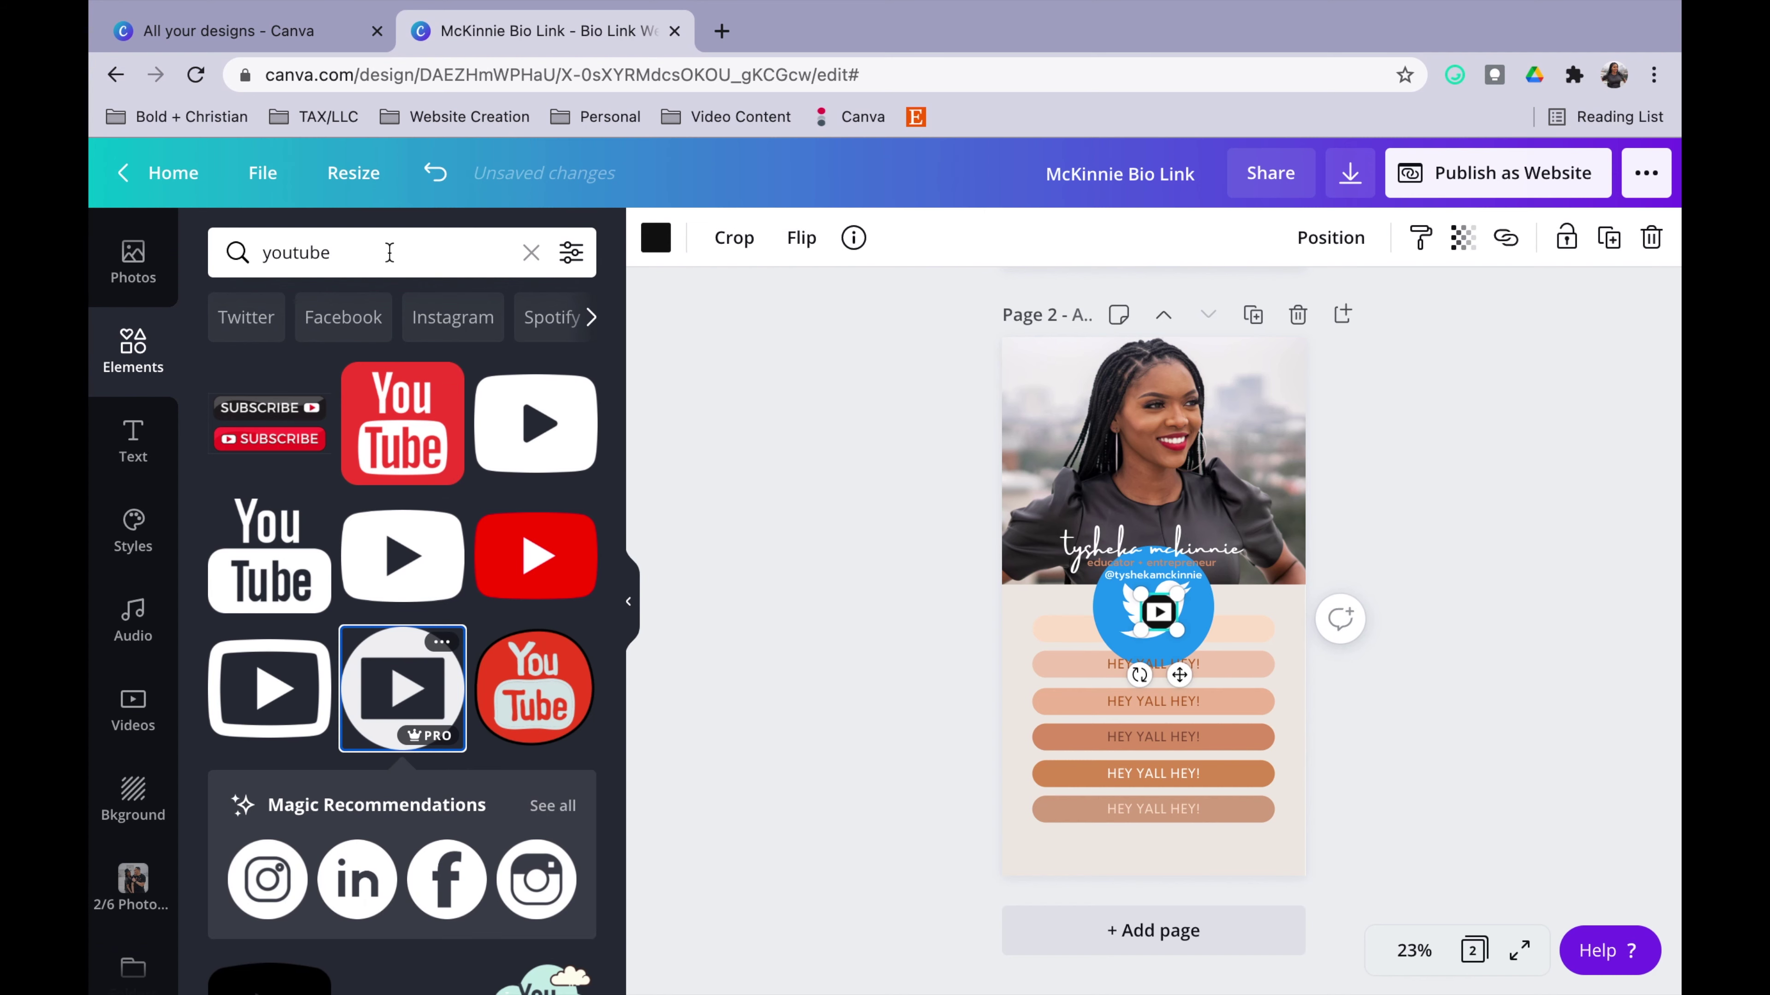
Search the elements for "facebook" and add the light blue circular Facebook icon to page 2
{"action": "left_click", "coordinate": [387, 251]}
{"action": "type", "text": "facebook"}
{"action": "key", "text": "Return"}
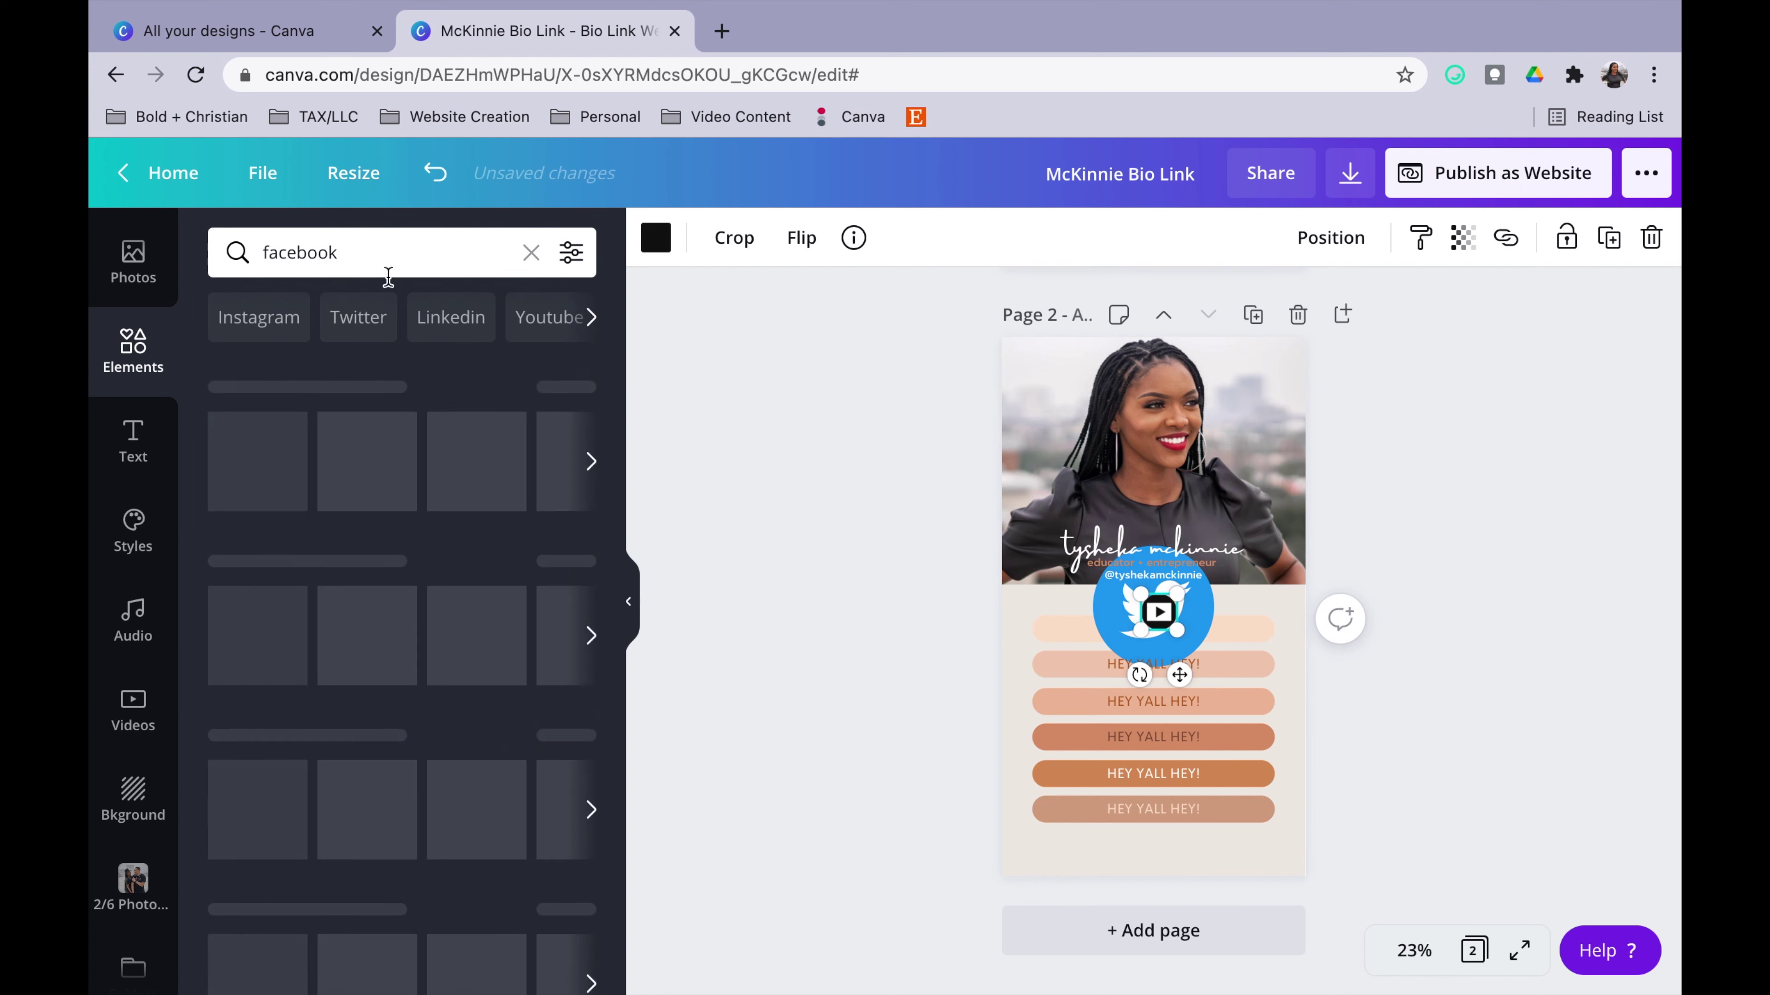
{"action": "left_click", "coordinate": [327, 694]}
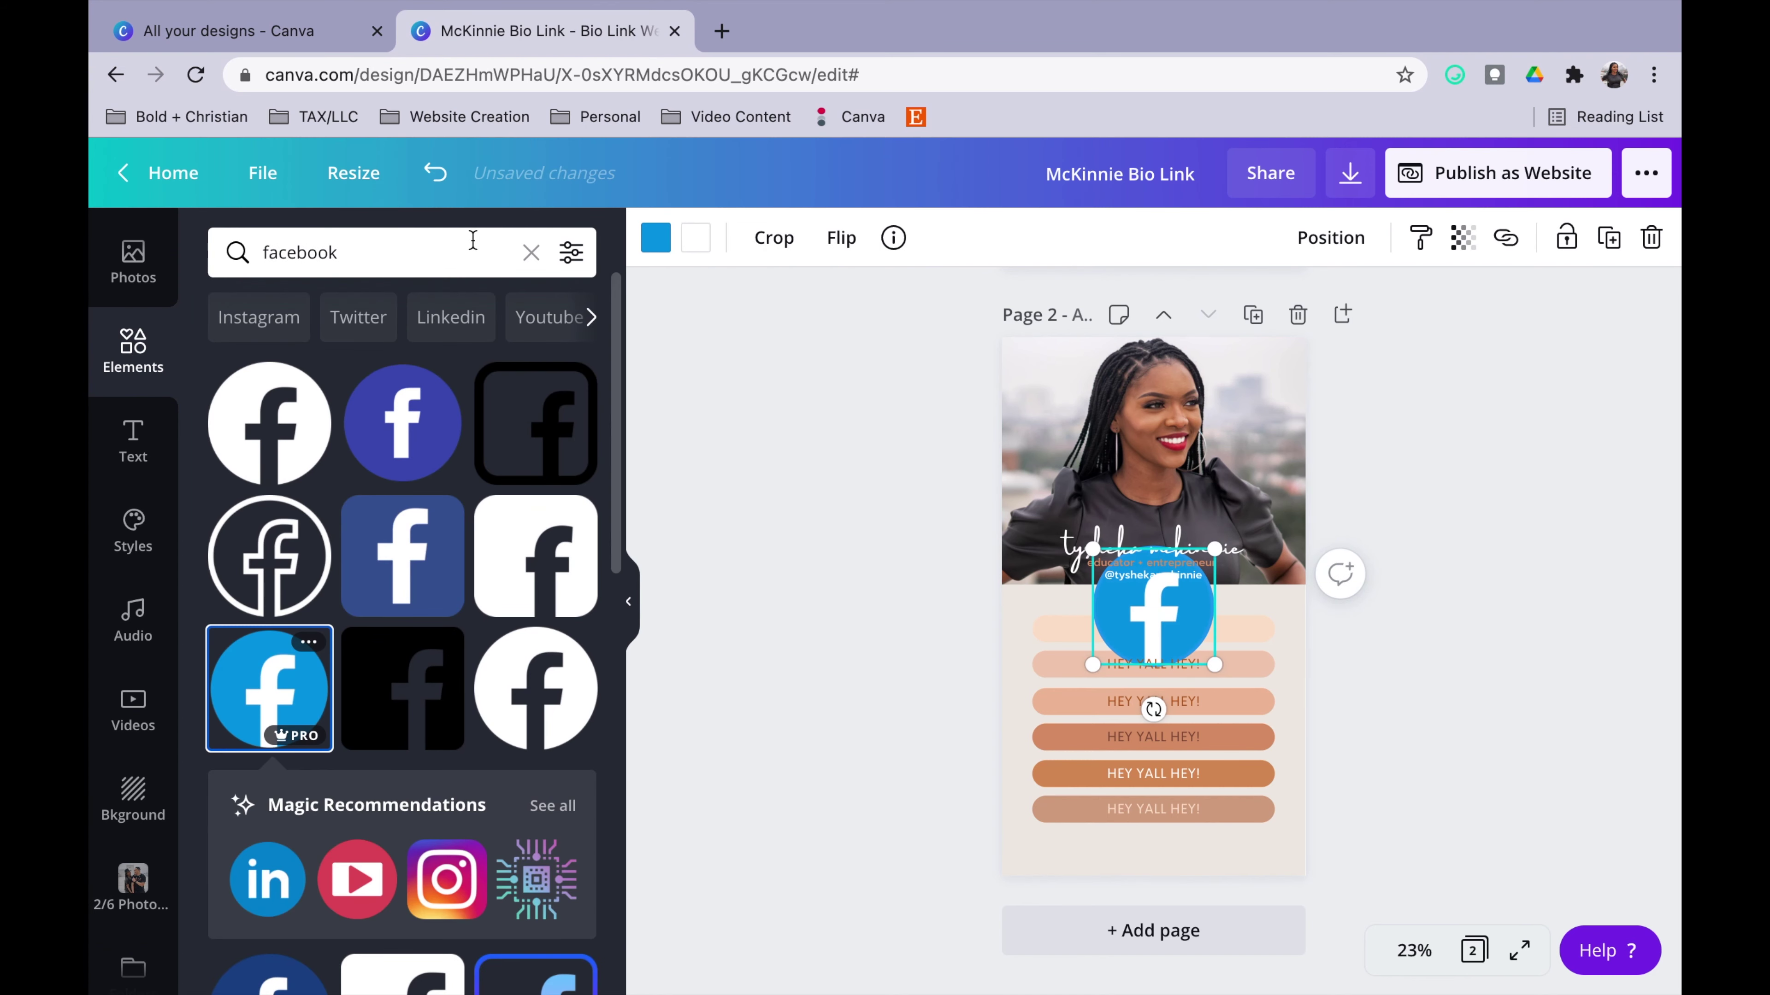
Search the elements for "itunes", add the solid circular music note icon and place it below the right end of the sixth bar
{"action": "left_click", "coordinate": [399, 254]}
{"action": "type", "text": "itunes"}
{"action": "key", "text": "Return"}
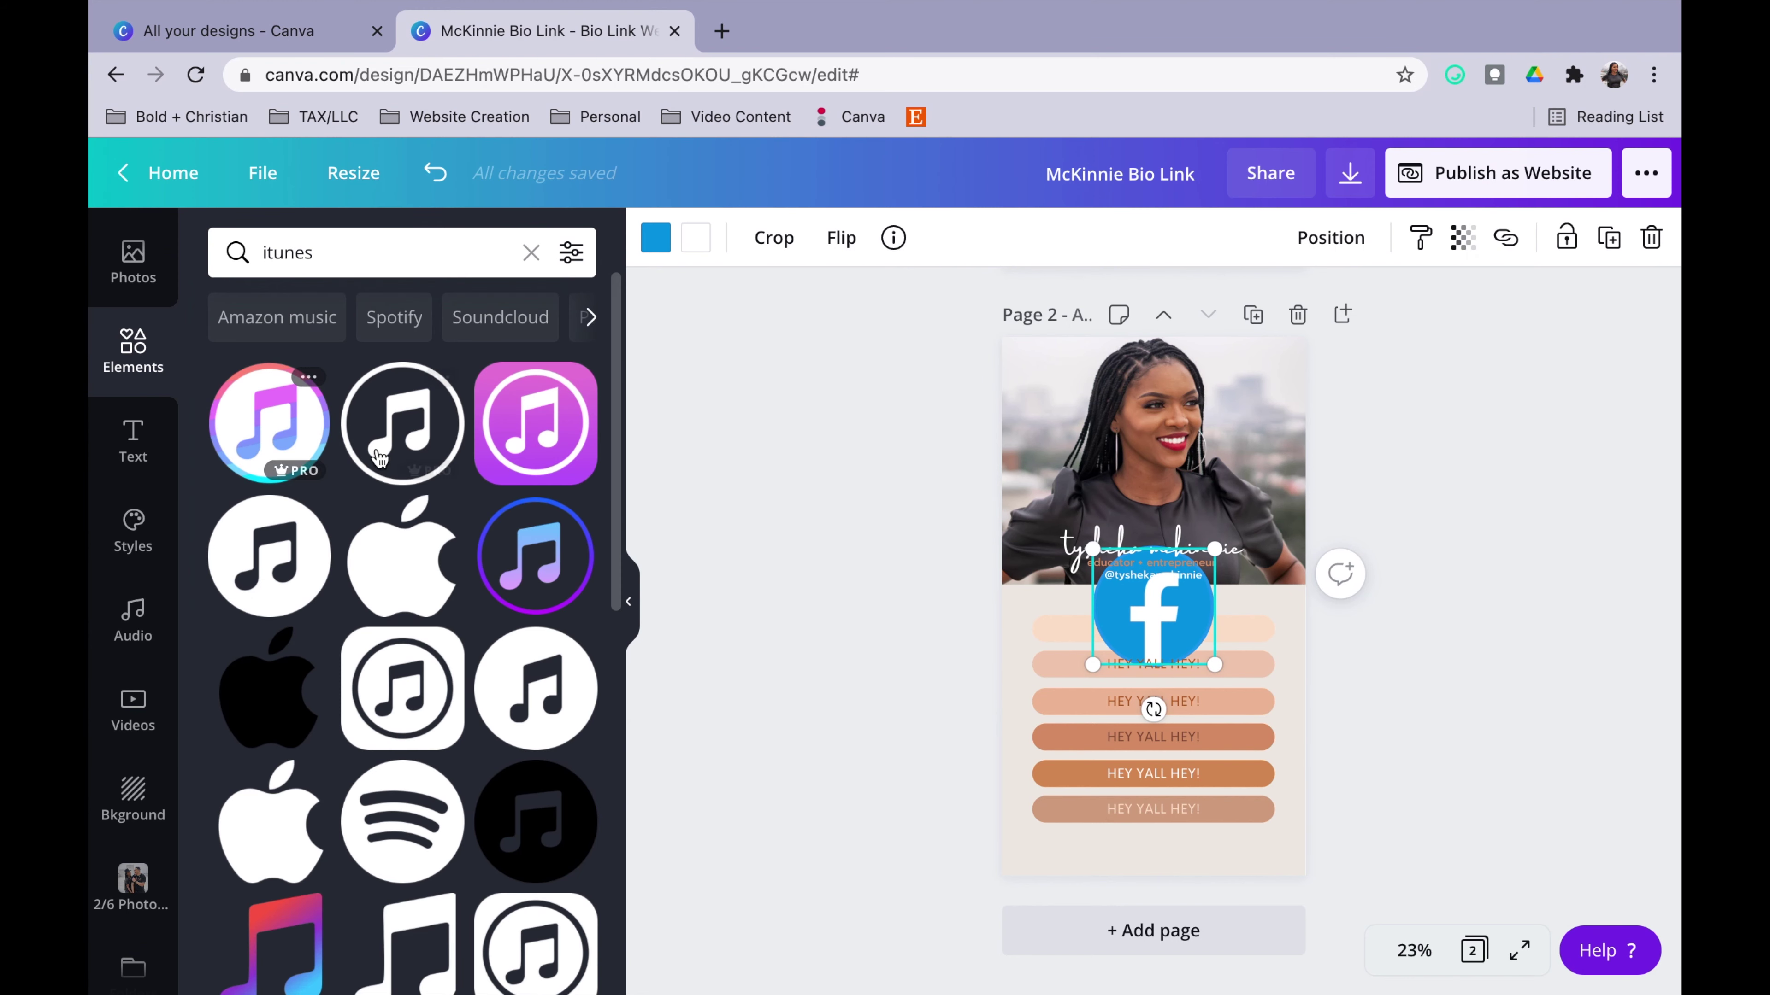
{"action": "left_click", "coordinate": [279, 551]}
{"action": "left_click_drag", "start_coordinate": [1165, 618], "coordinate": [1232, 858]}
Colour the Facebook icon's circle black and place the icon, shrunk to match, just left of the music note icon
{"action": "left_click", "coordinate": [1129, 634]}
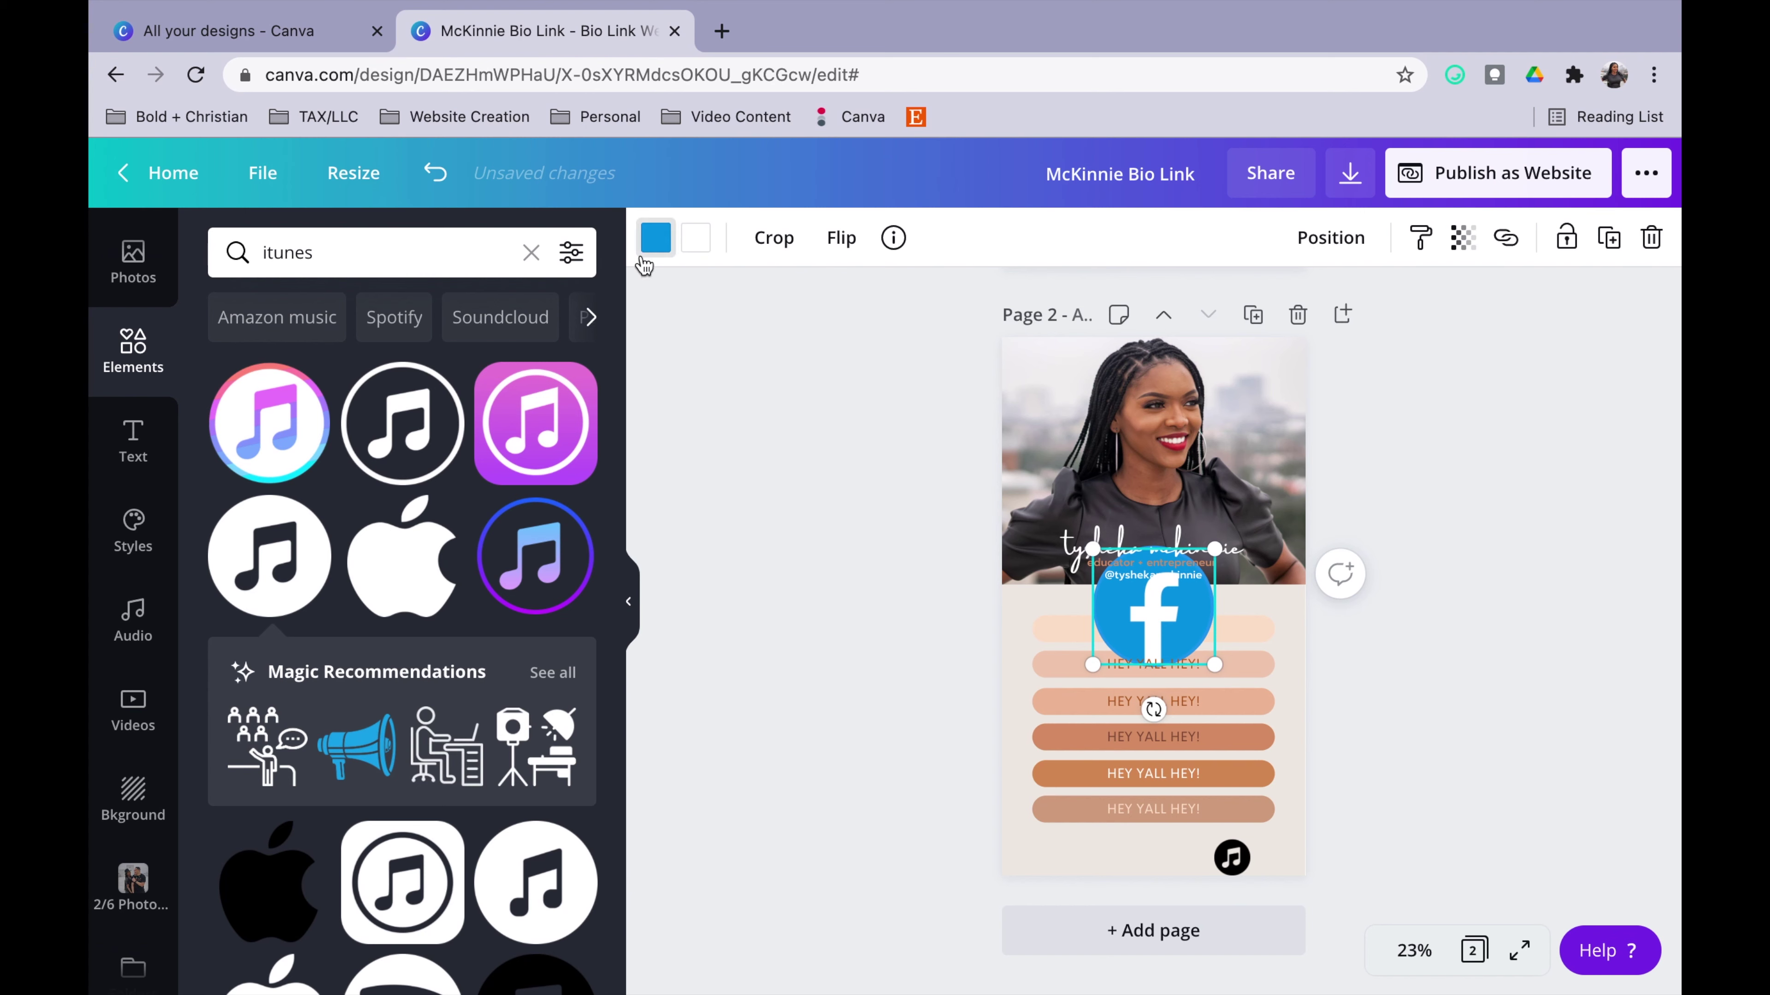
{"action": "left_click", "coordinate": [655, 238]}
{"action": "left_click", "coordinate": [233, 483]}
{"action": "left_click_drag", "start_coordinate": [1145, 621], "coordinate": [1192, 856]}
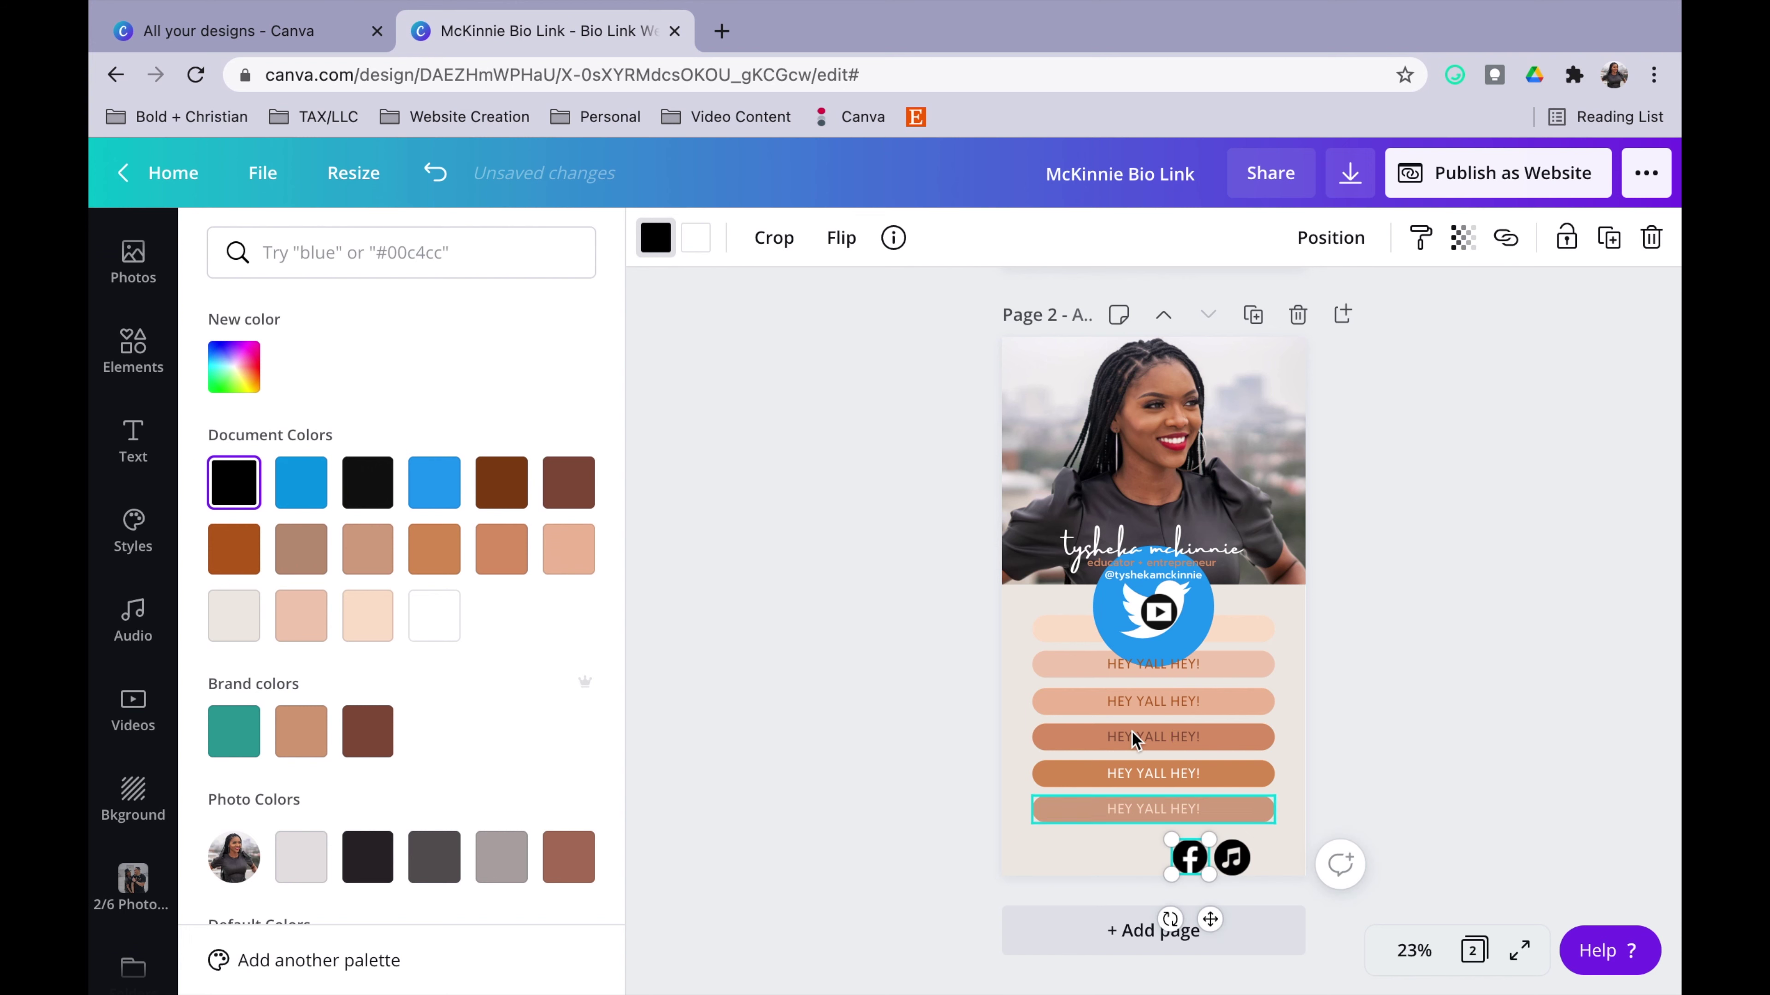
Place the YouTube icon left of the Facebook icon, and the Twitter icon, coloured black and shrunk to match, left of YouTube
{"action": "left_click_drag", "start_coordinate": [1158, 612], "coordinate": [1151, 858]}
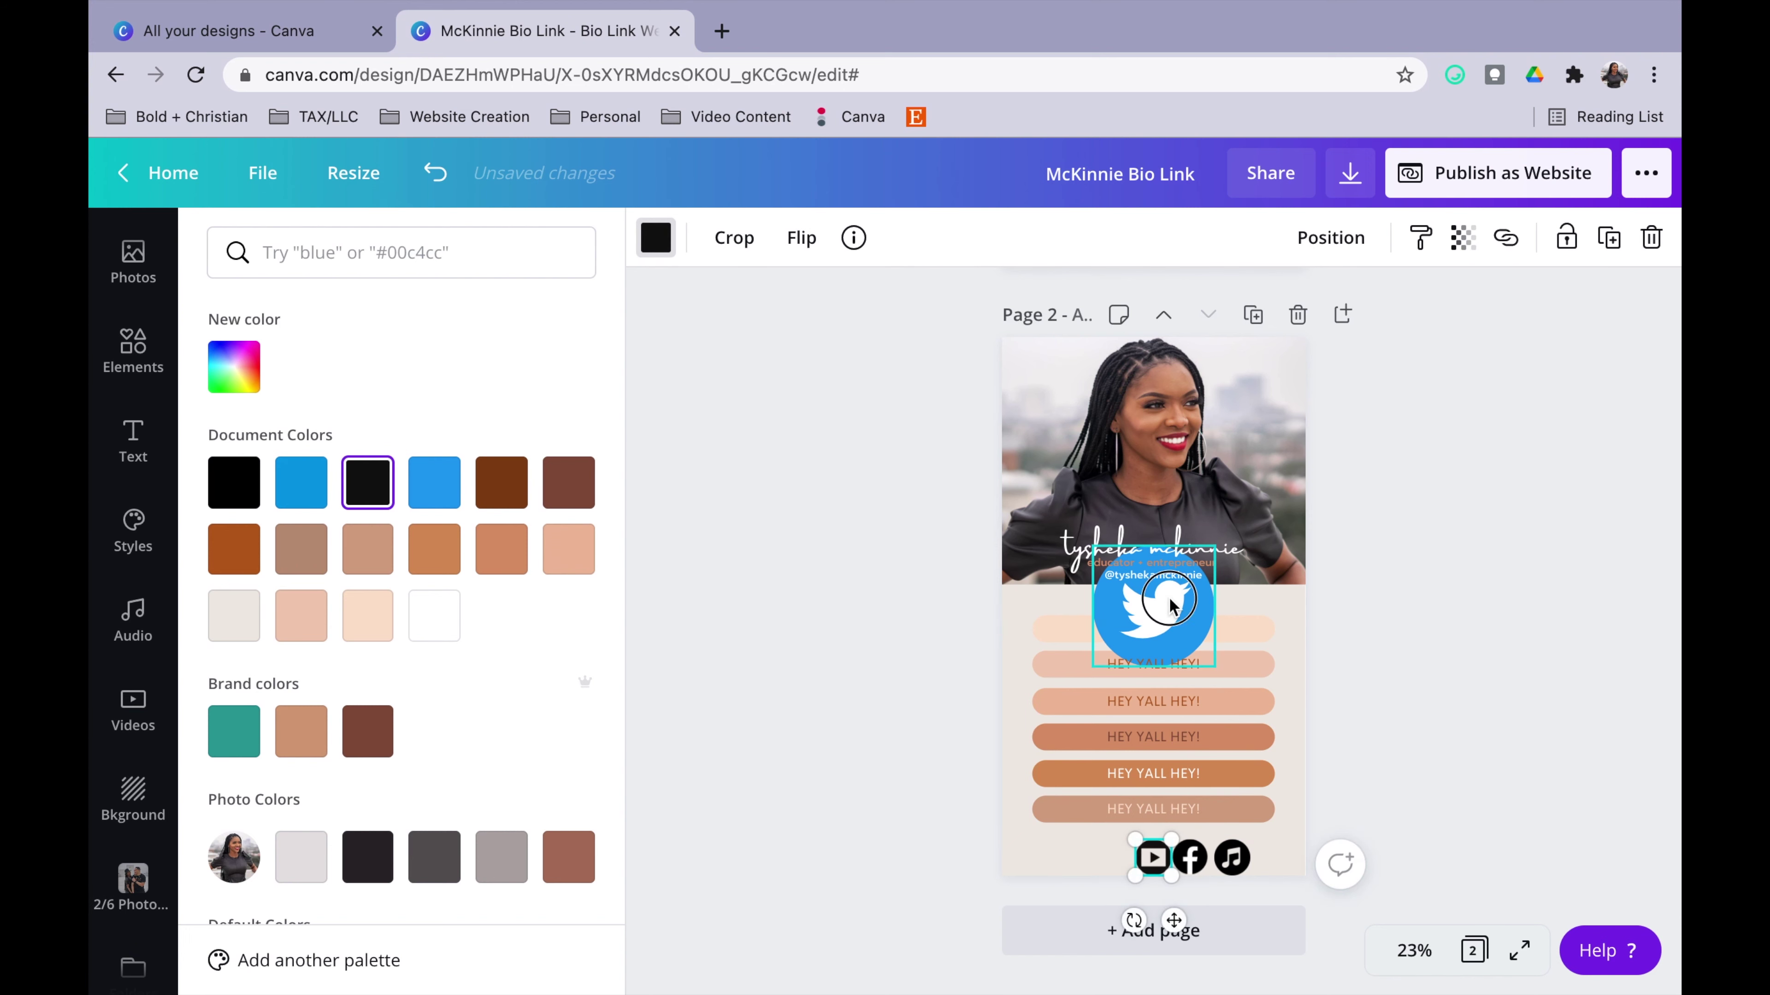
{"action": "left_click", "coordinate": [1153, 613]}
{"action": "left_click", "coordinate": [233, 481]}
{"action": "left_click_drag", "start_coordinate": [1220, 662], "coordinate": [1134, 910]}
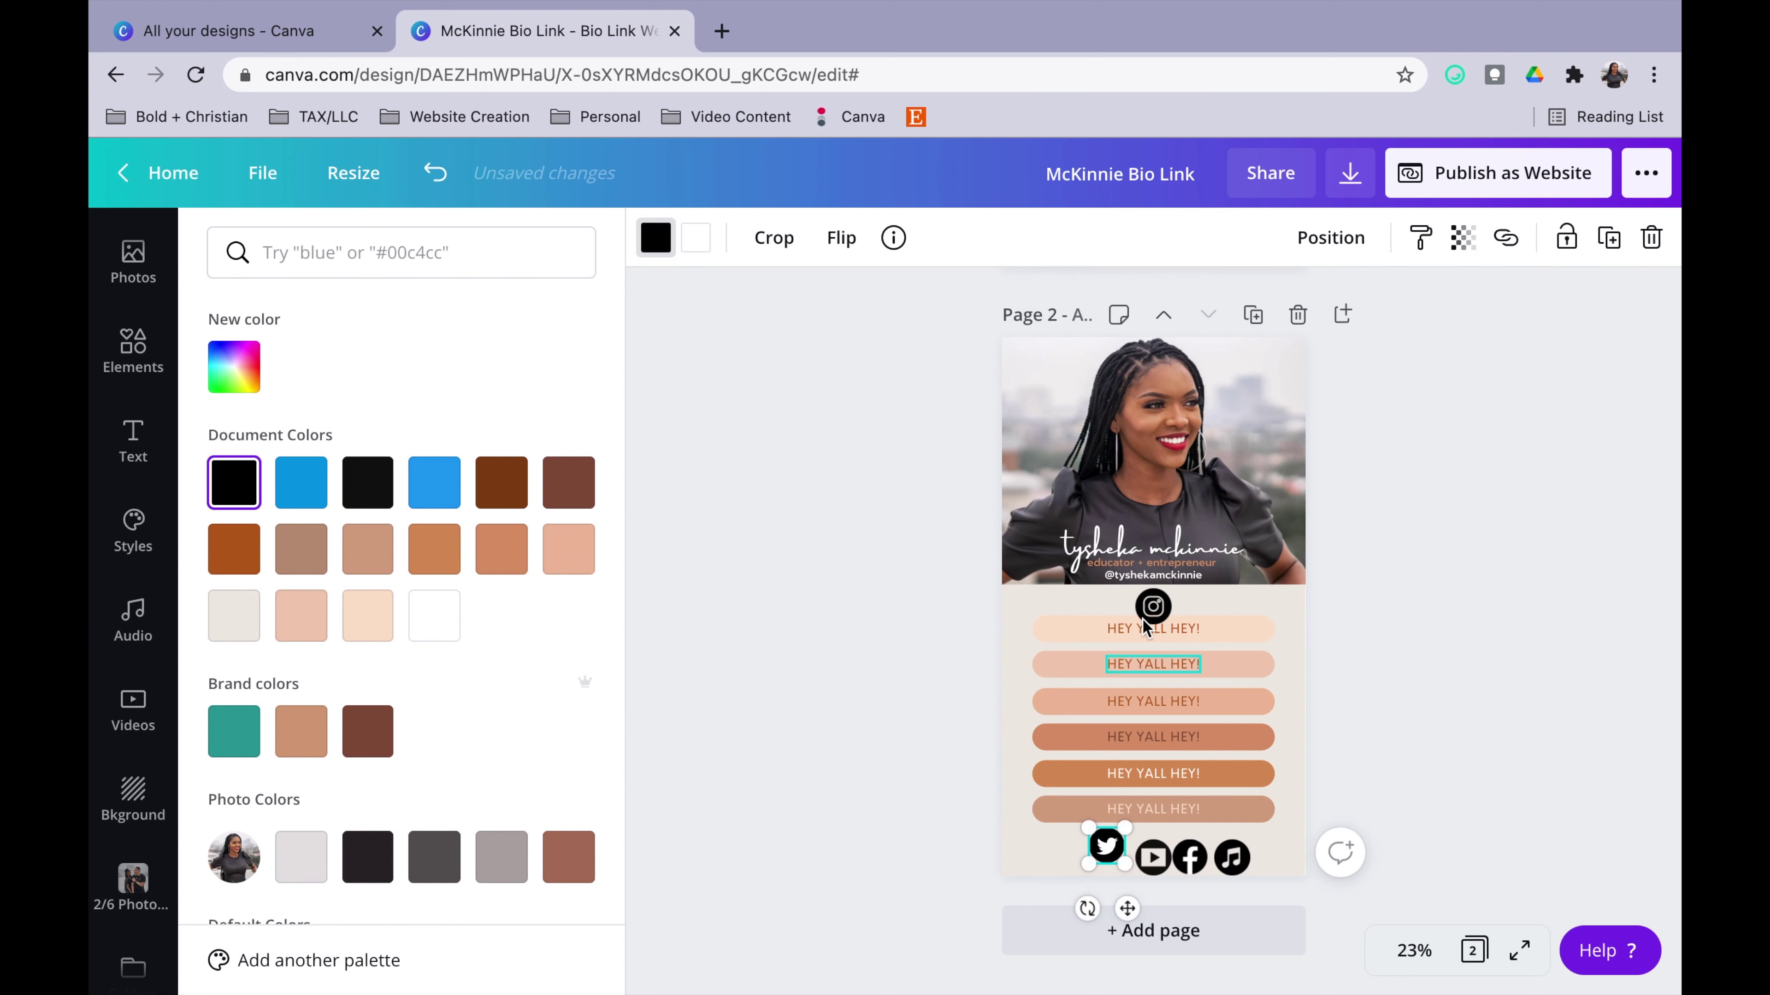
Put the Instagram icon at the left end of the icon row and level all five icons just below the bars
{"action": "left_click_drag", "start_coordinate": [1153, 605], "coordinate": [1171, 864]}
{"action": "left_click", "coordinate": [1106, 846]}
{"action": "left_click", "coordinate": [1297, 838]}
{"action": "left_click", "coordinate": [1152, 858]}
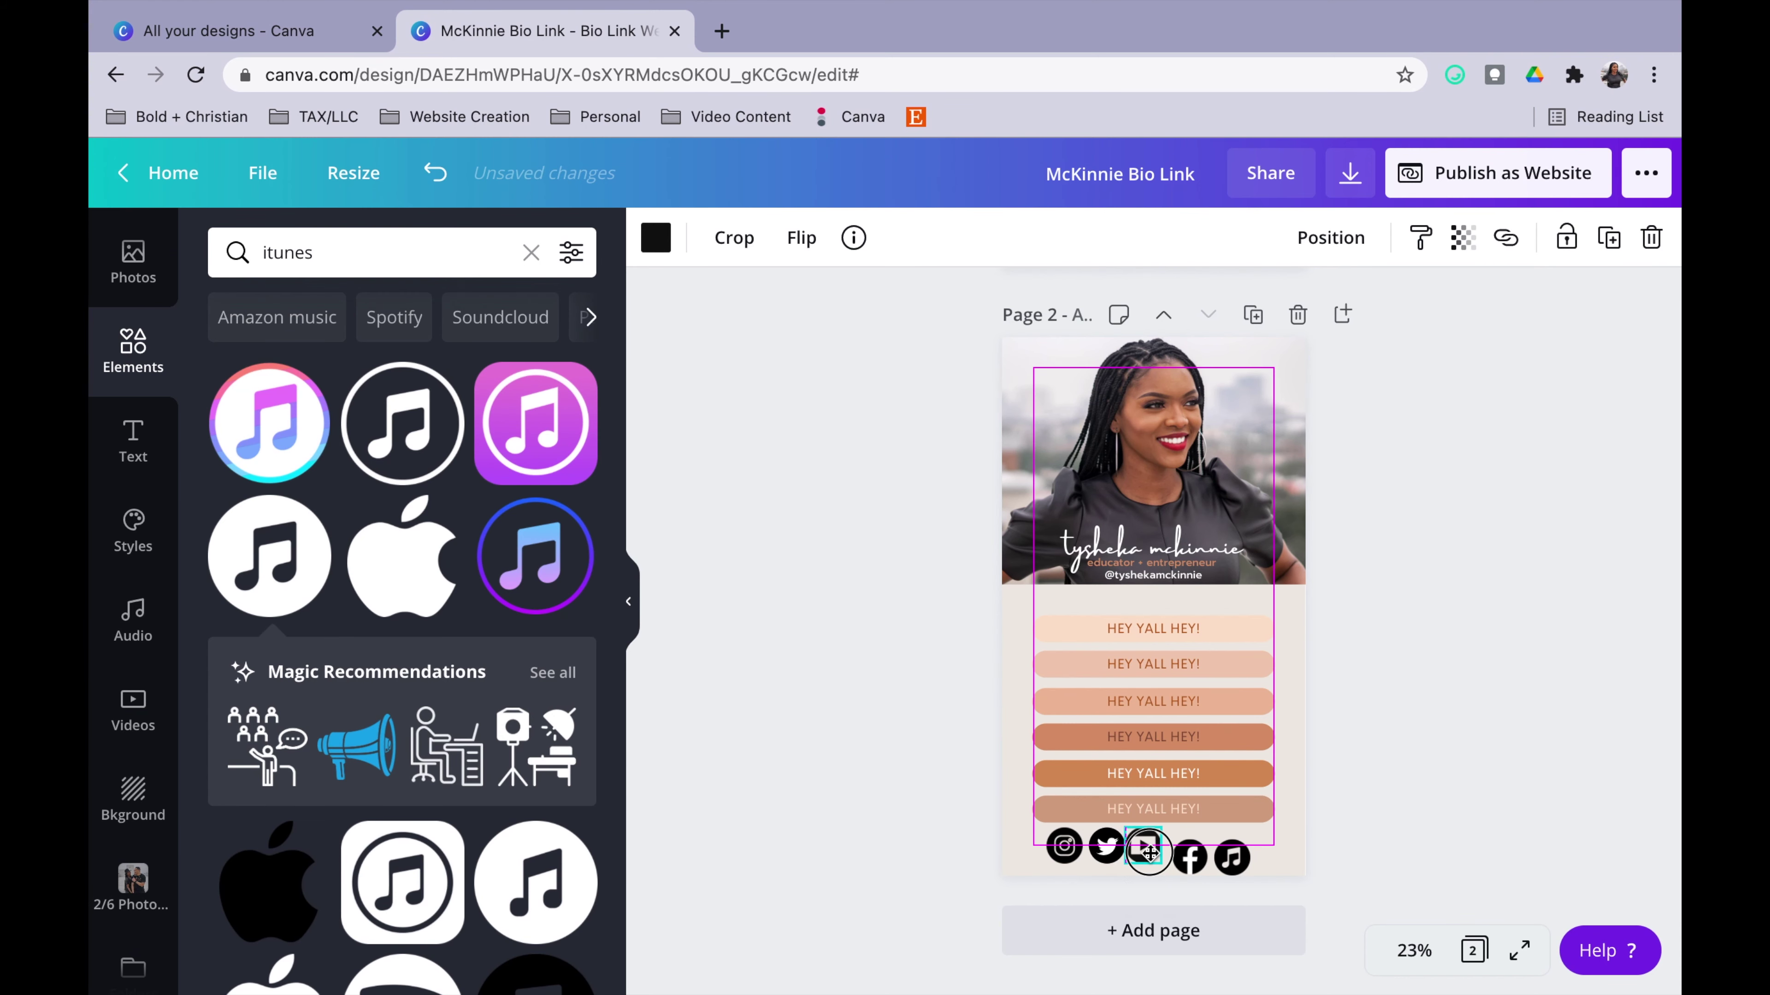
{"action": "left_click", "coordinate": [1451, 741]}
{"action": "left_click_drag", "start_coordinate": [1189, 859], "coordinate": [1262, 850]}
{"action": "left_click", "coordinate": [1403, 772]}
{"action": "left_click", "coordinate": [1406, 817]}
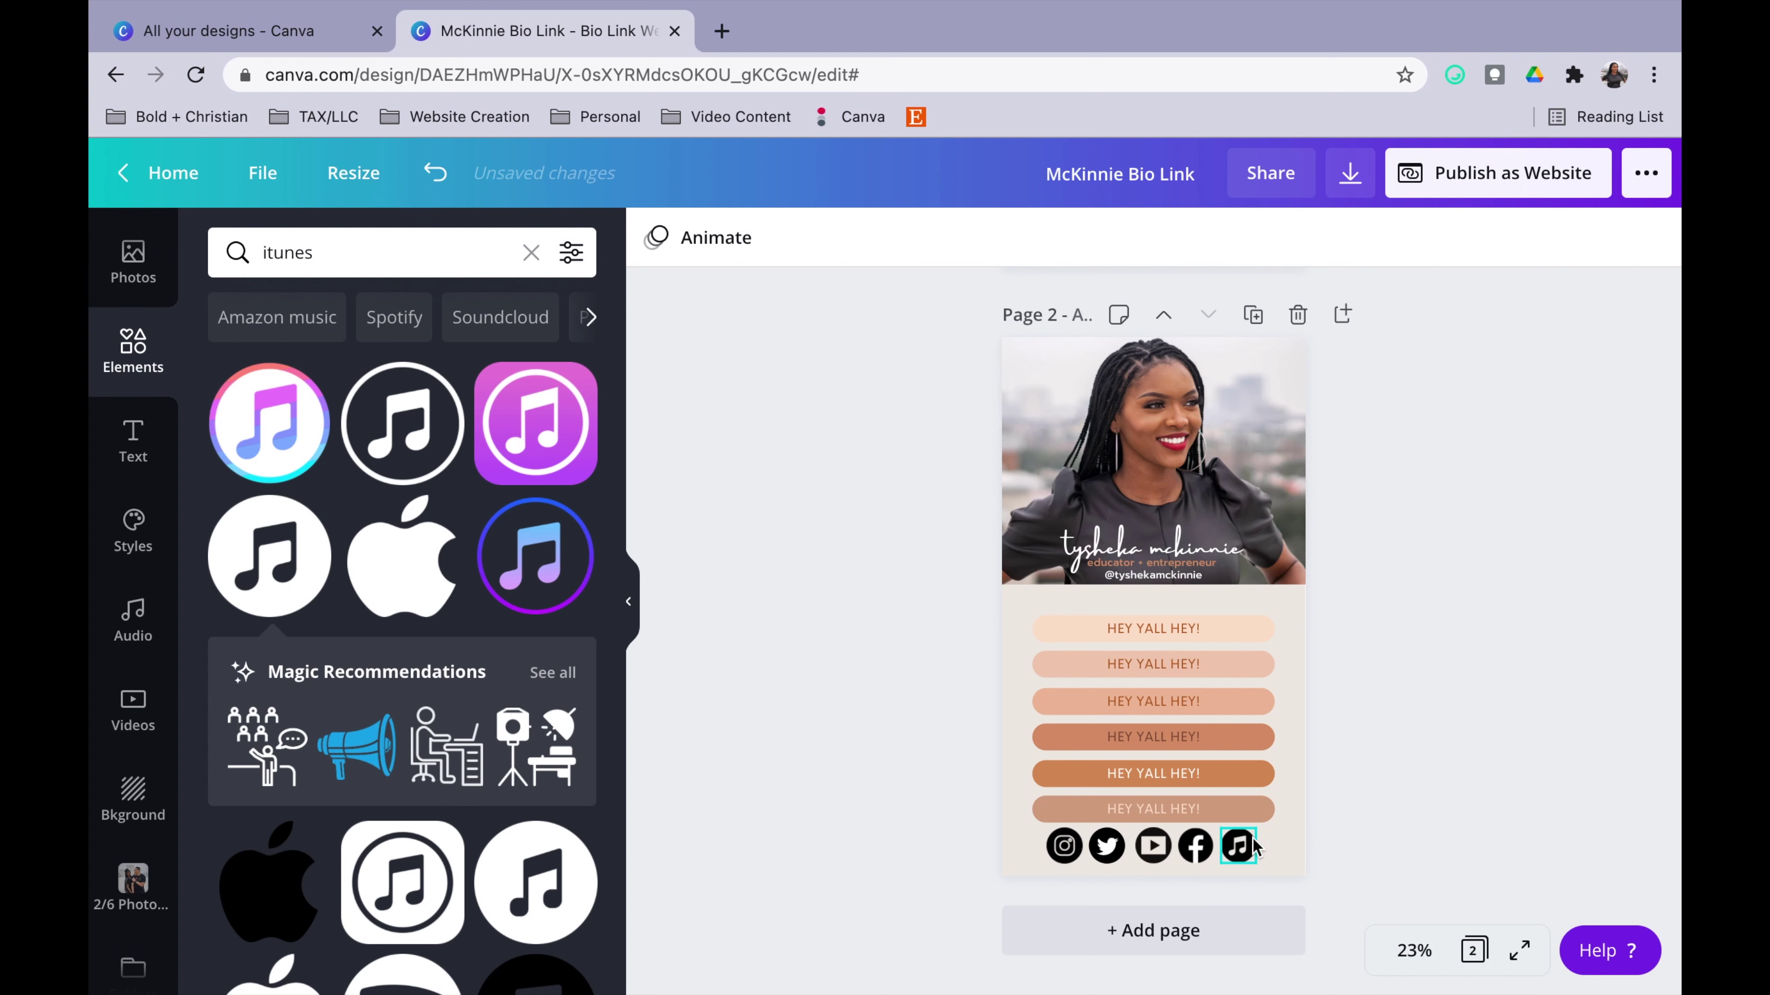
Adjust the Facebook and music note icons to match the others and centre the icon row under the bars
{"action": "left_click", "coordinate": [1207, 858]}
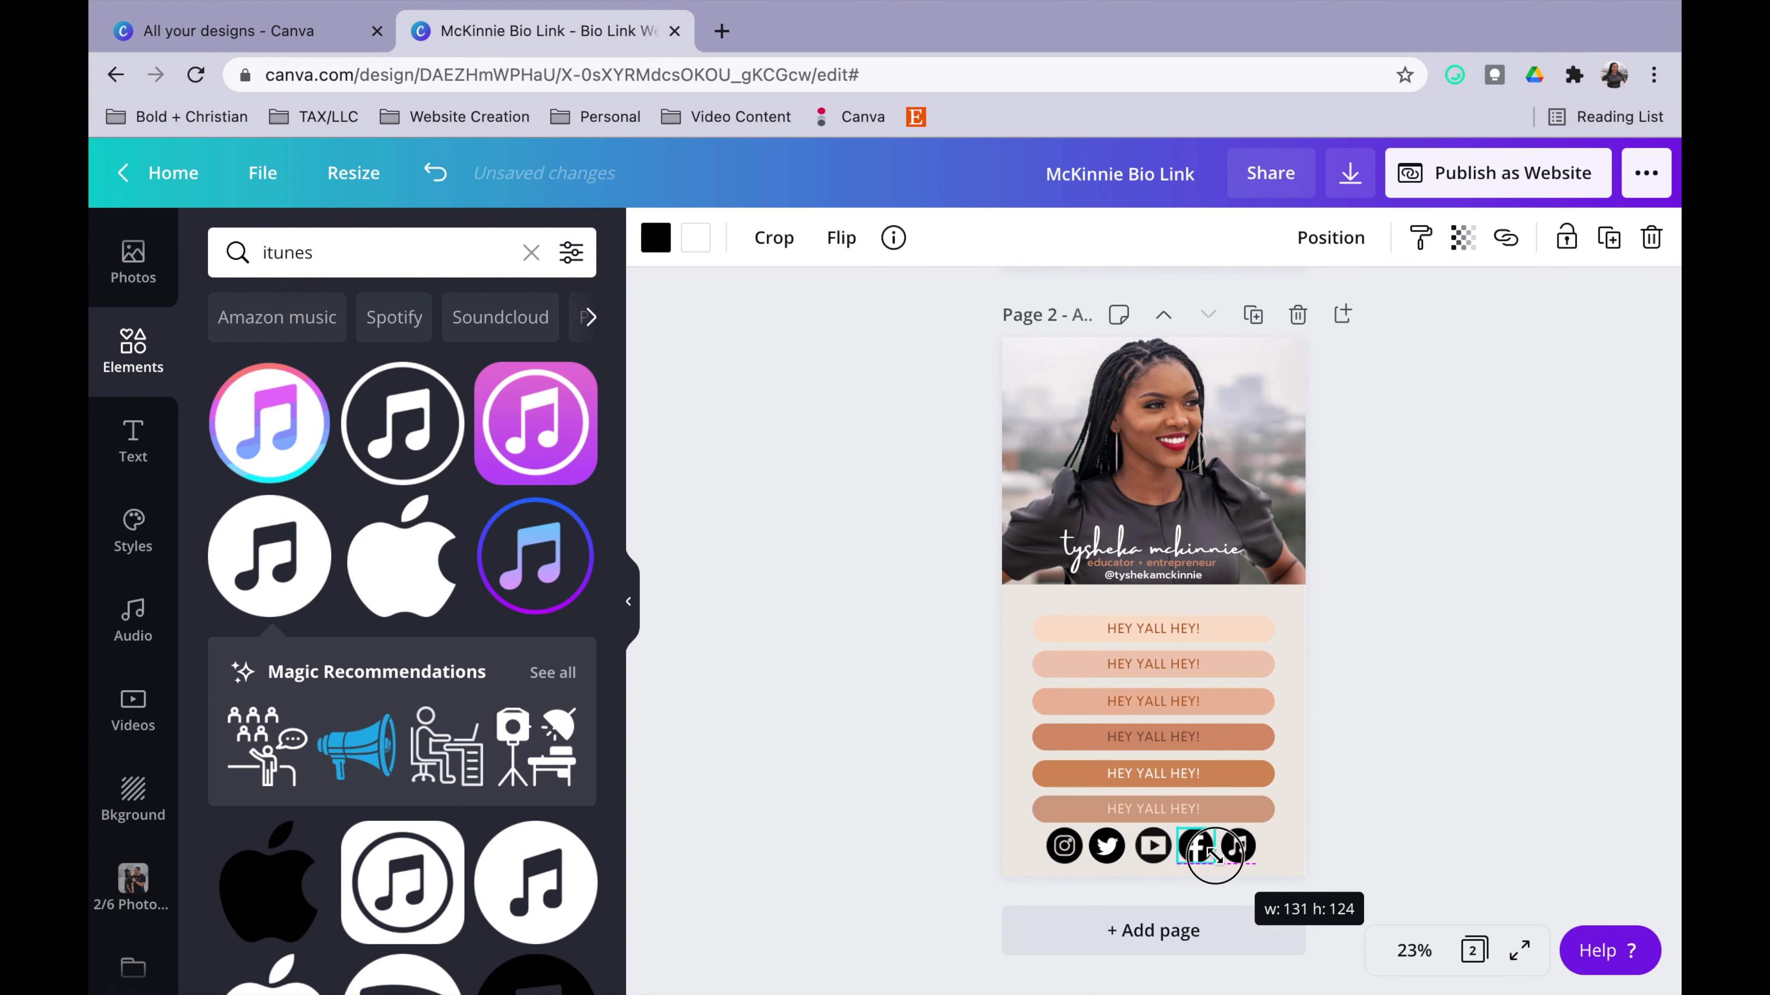
{"action": "left_click", "coordinate": [1352, 852]}
{"action": "left_click", "coordinate": [1430, 680]}
{"action": "left_click", "coordinate": [1249, 854]}
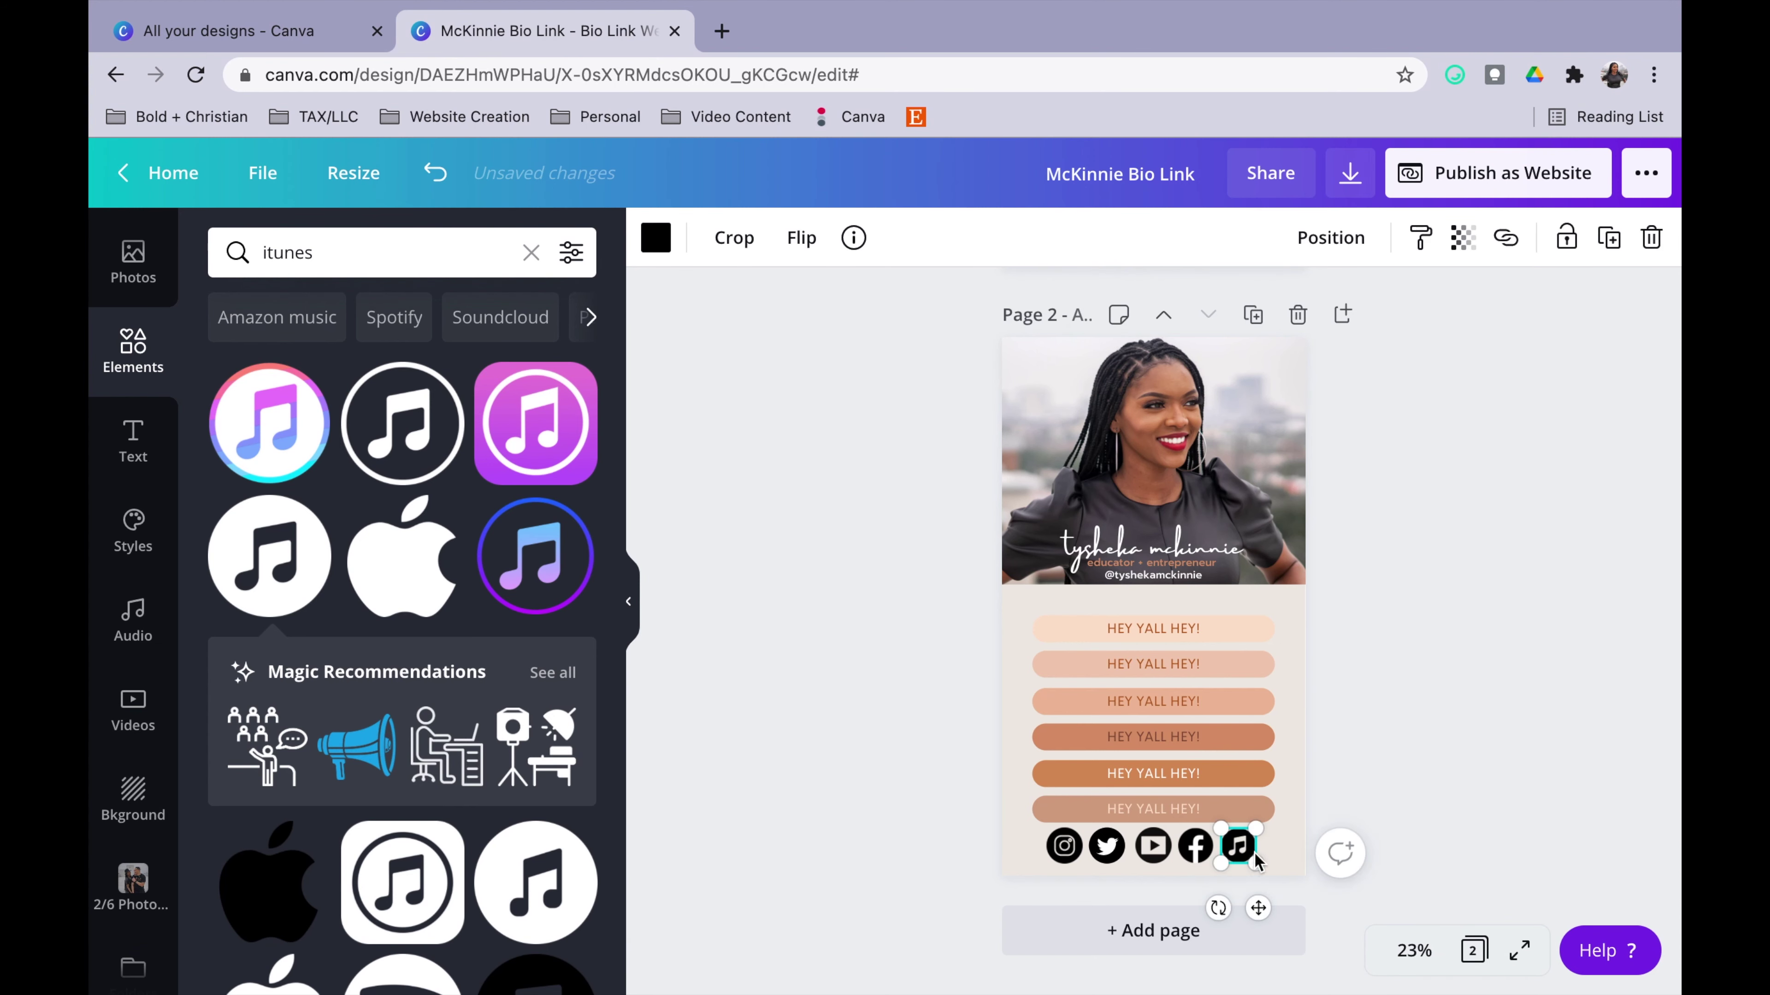
{"action": "left_click_drag", "start_coordinate": [1254, 856], "coordinate": [1210, 856]}
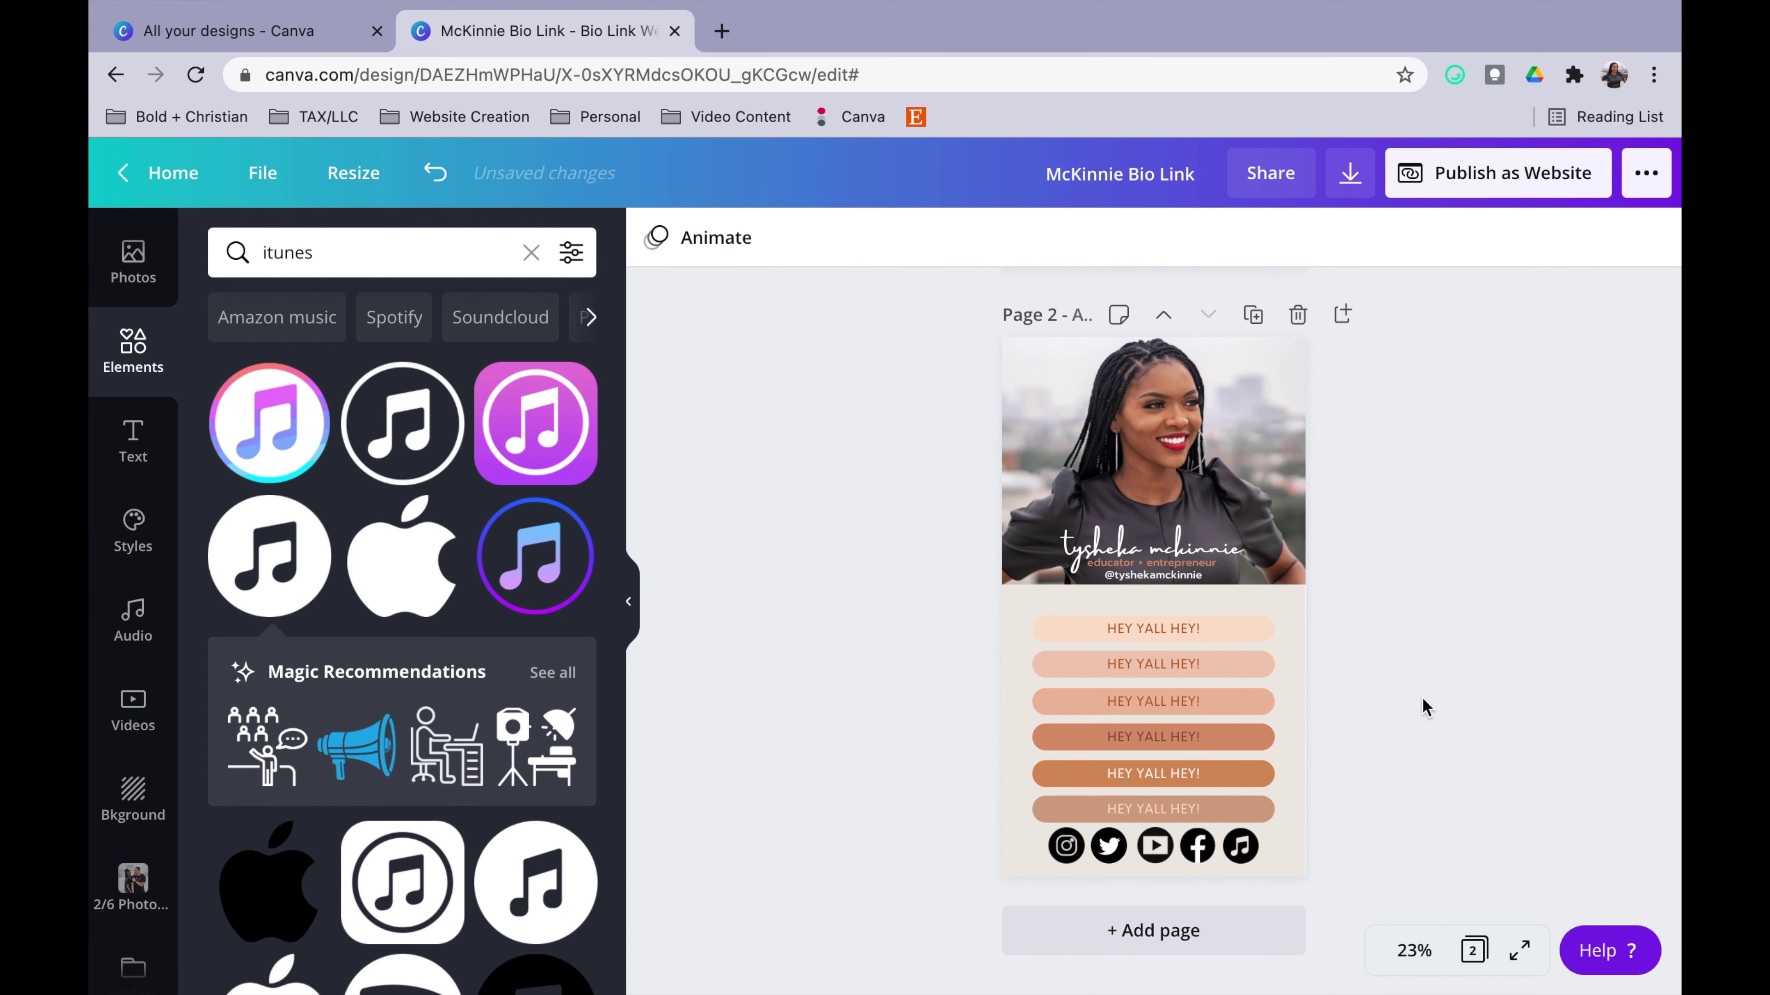
Move all six bars and their labels up slightly together to leave more space above the icon row
{"action": "left_click_drag", "start_coordinate": [1328, 832], "coordinate": [1026, 605]}
{"action": "left_click_drag", "start_coordinate": [1168, 737], "coordinate": [1164, 698]}
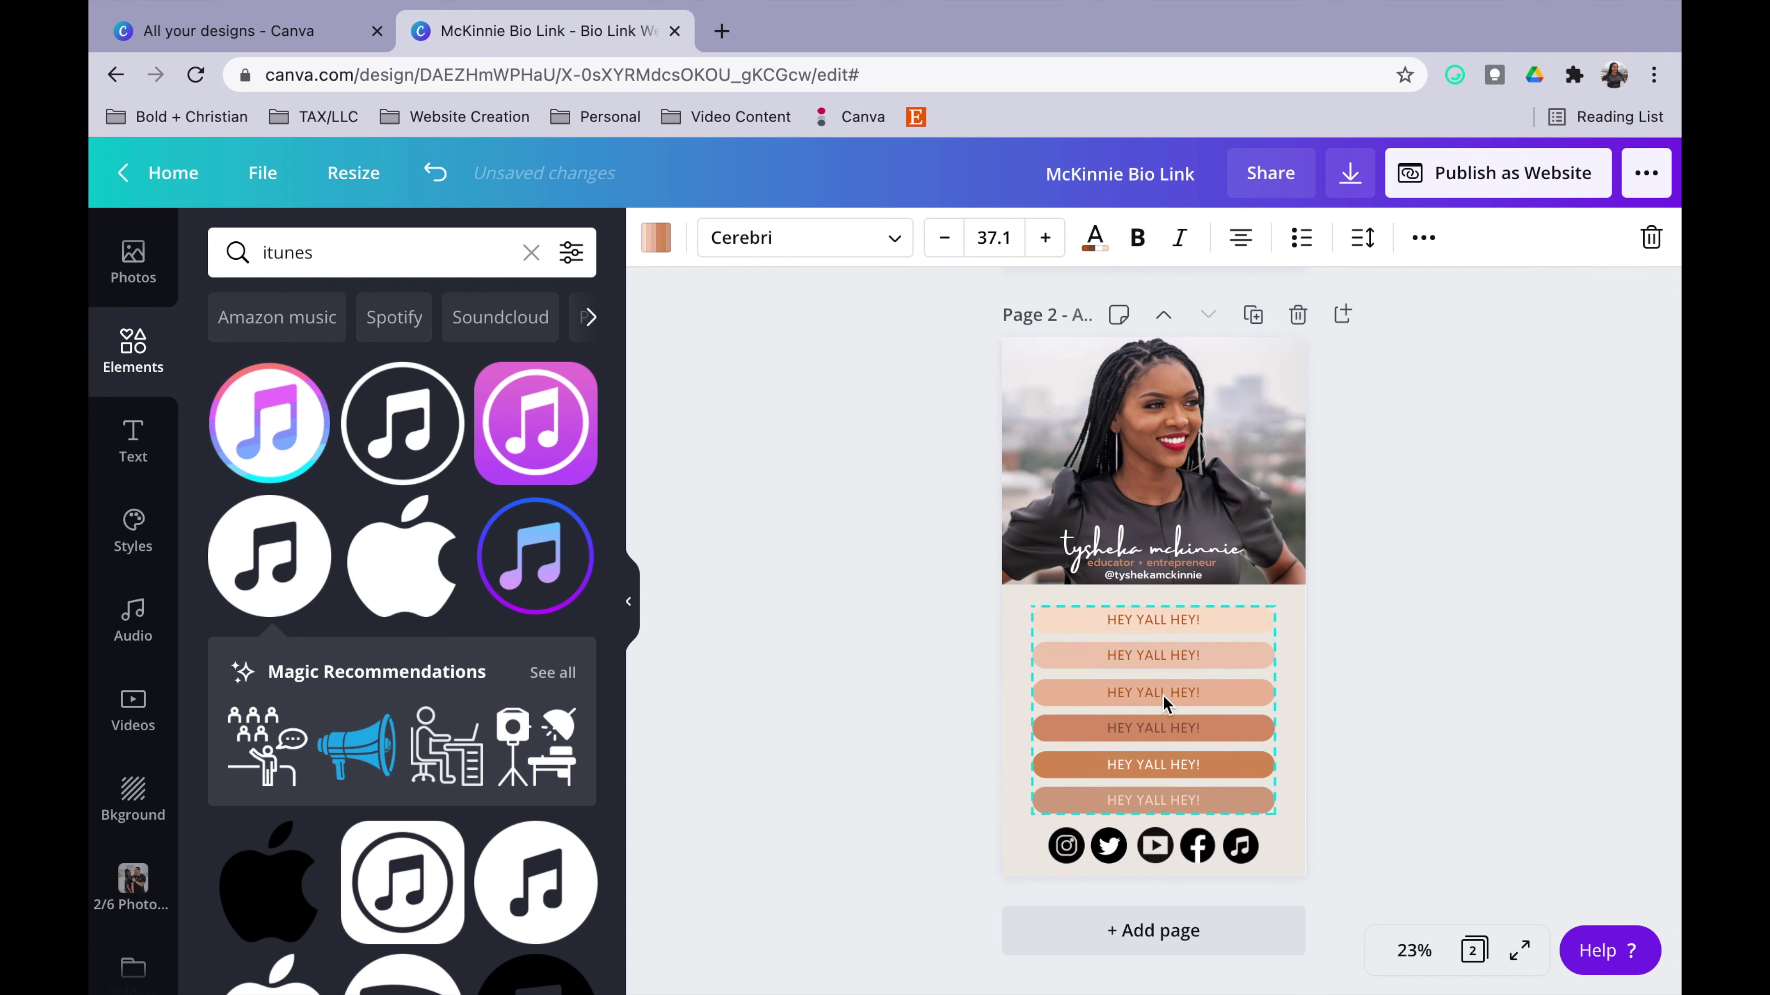
{"action": "left_click", "coordinate": [1399, 654]}
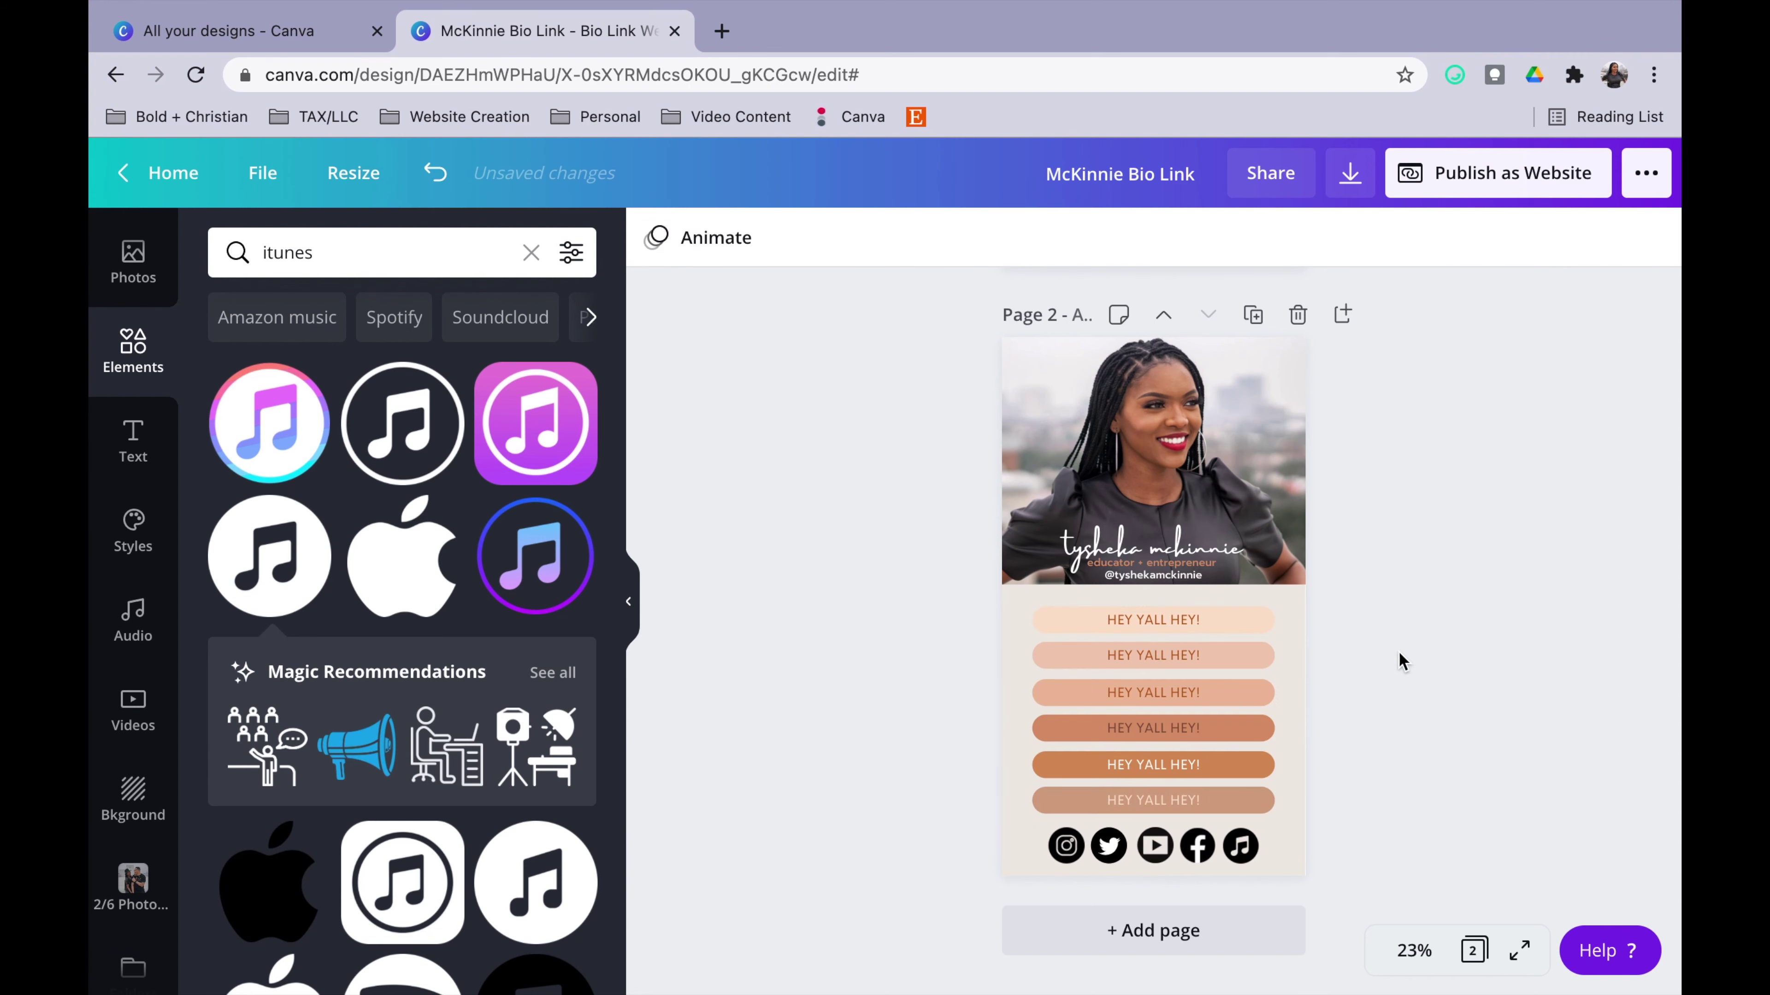
Link the first bar to the owner's Instagram profile on instagram.com
{"action": "left_click", "coordinate": [1208, 626]}
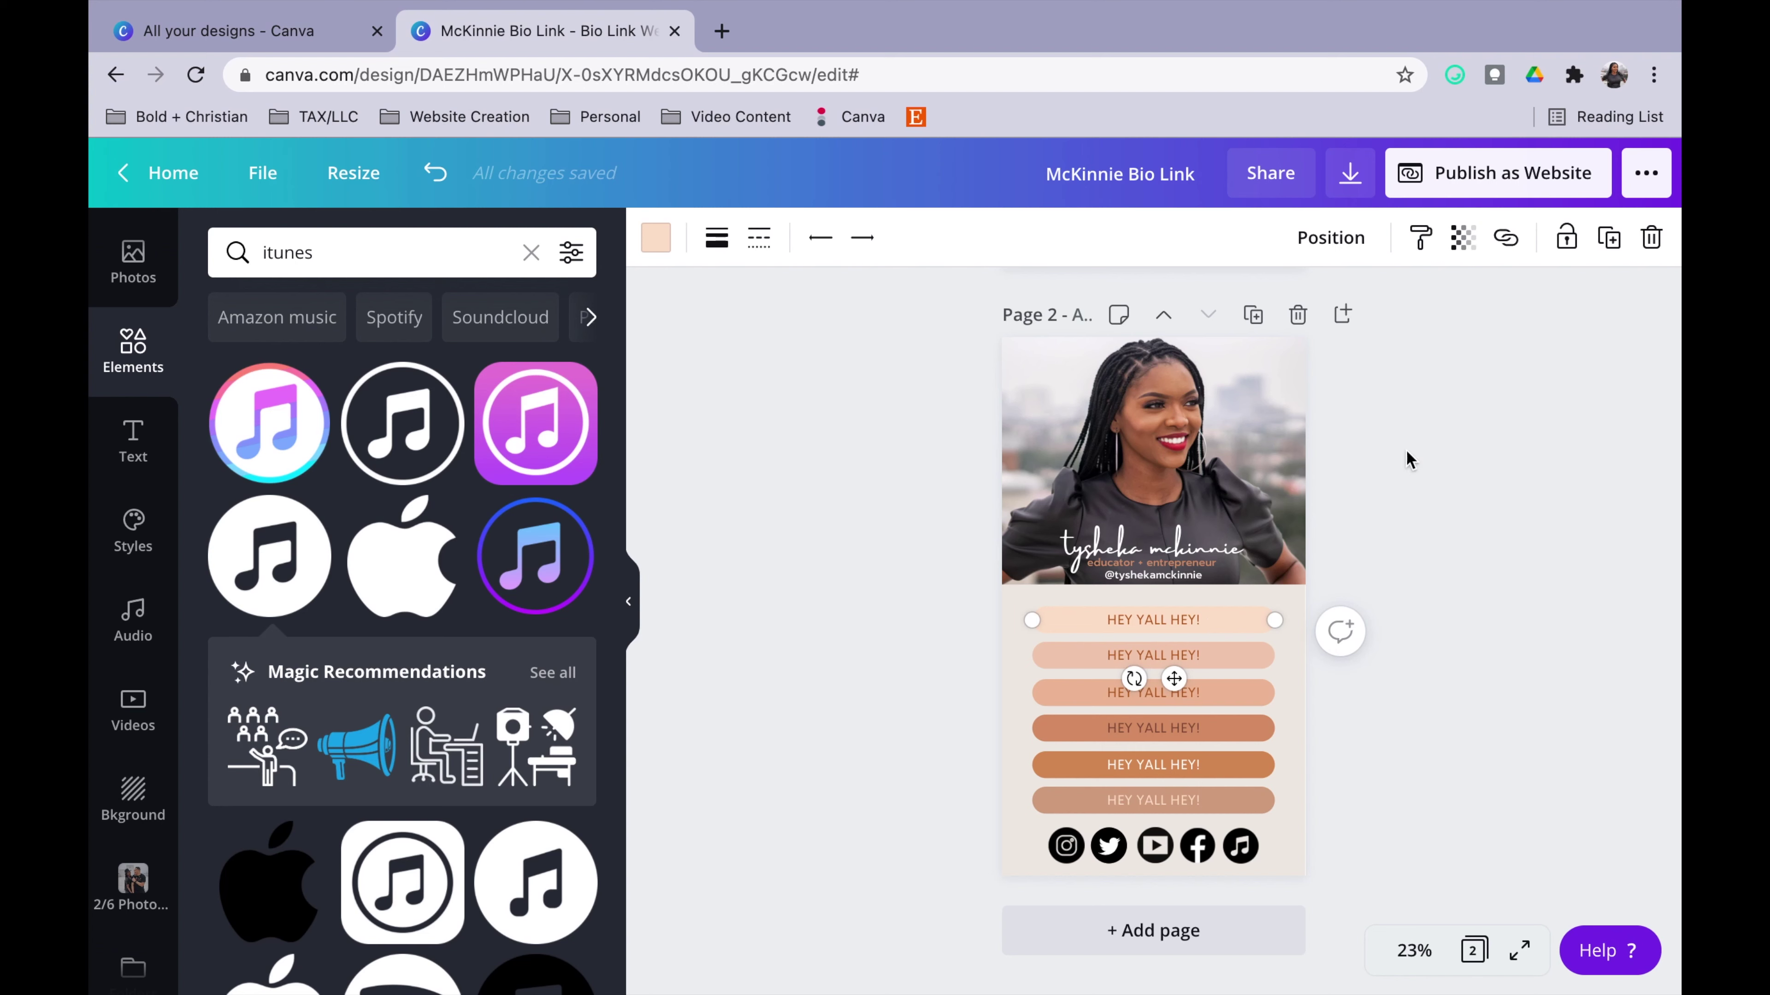
{"action": "left_click", "coordinate": [1505, 238]}
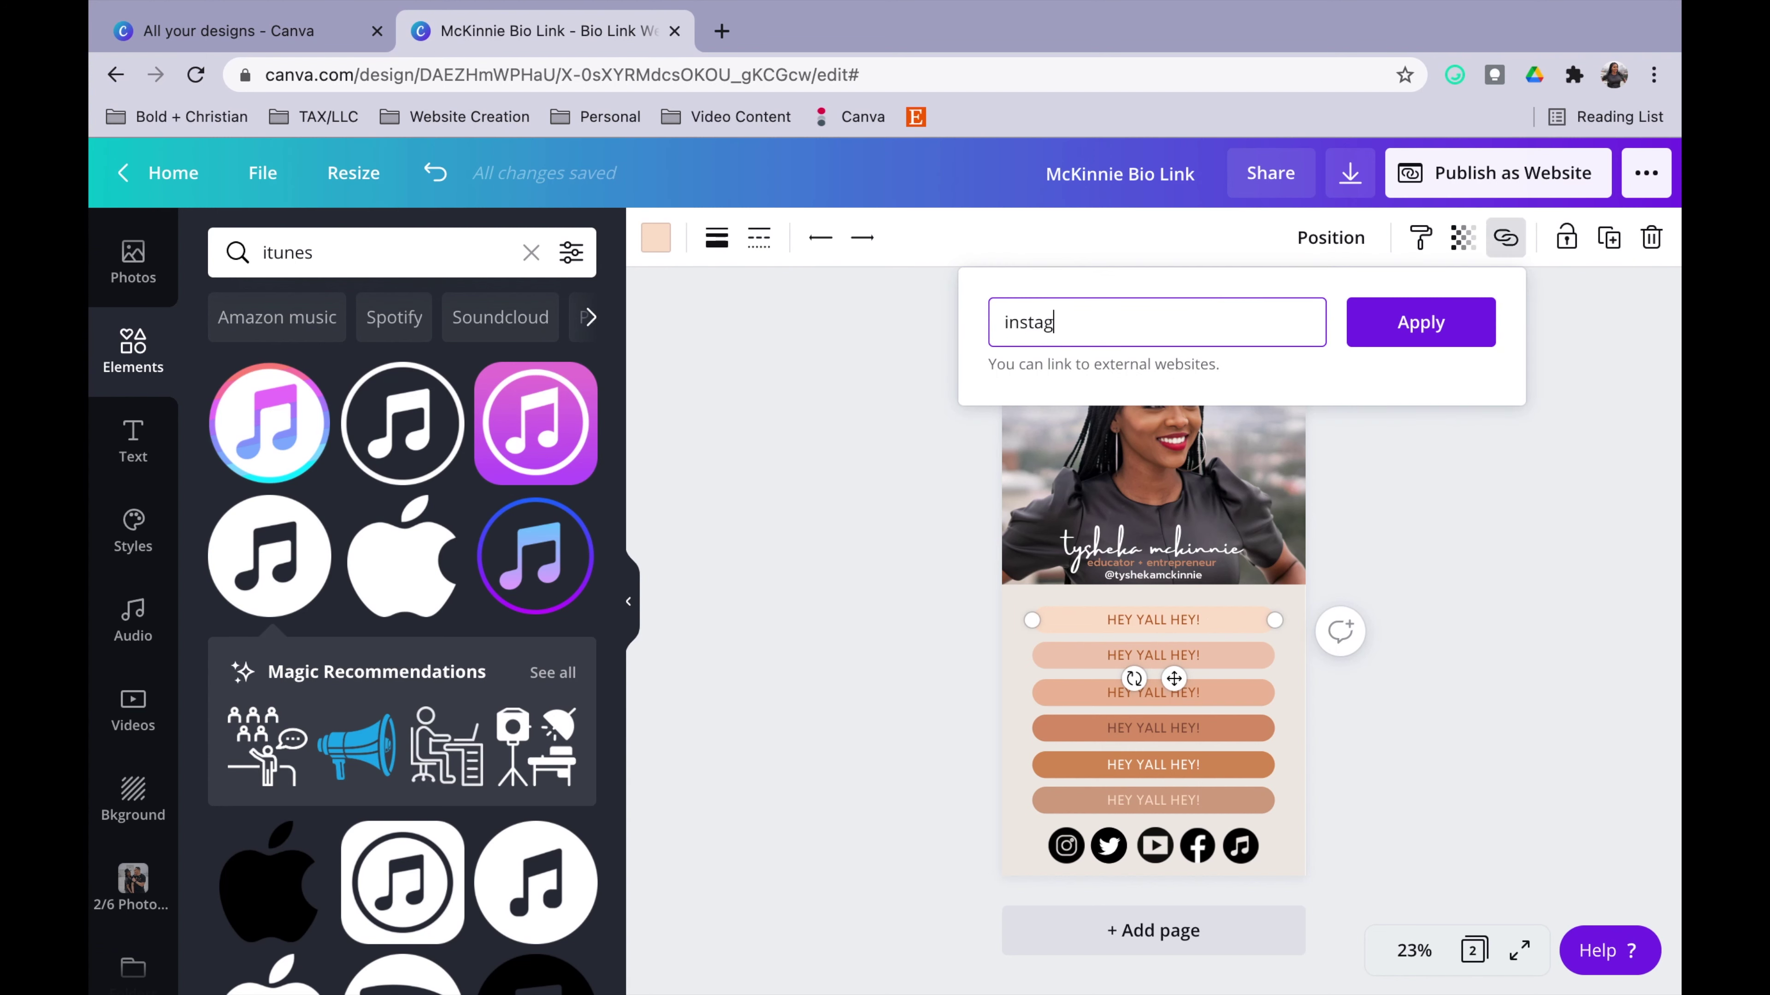
{"action": "type", "text": "instagram.com/tyshekamckinnie"}
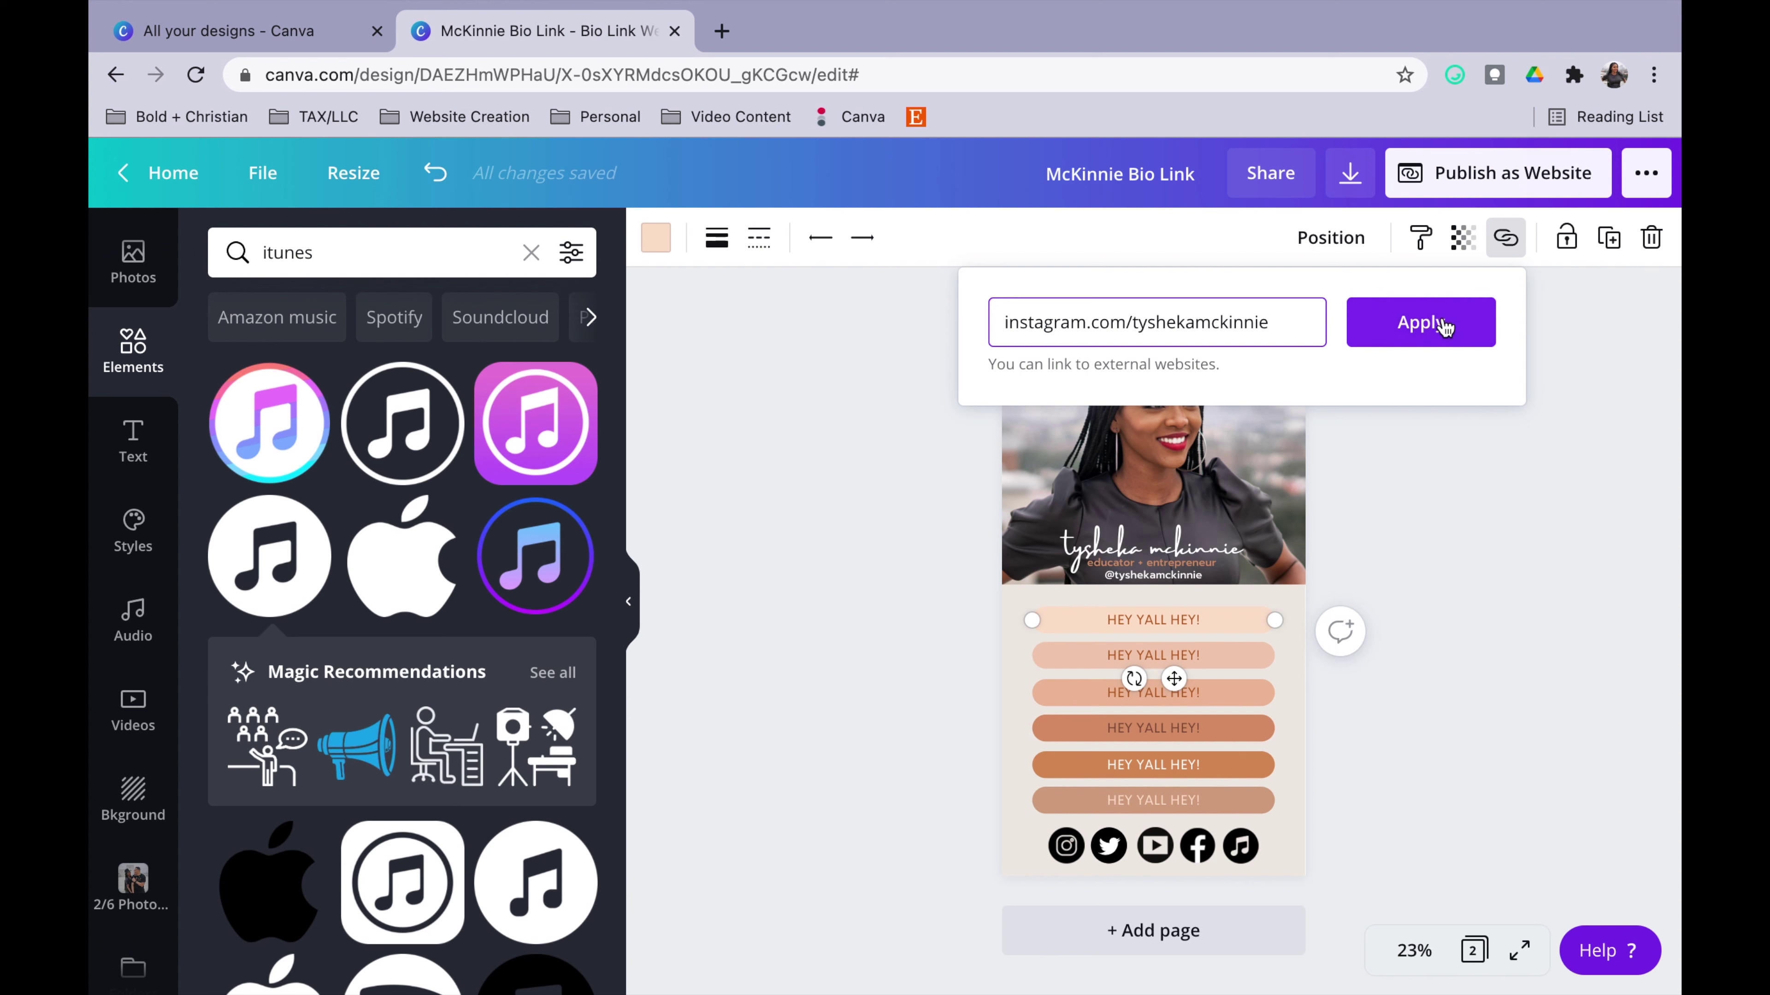
{"action": "left_click", "coordinate": [1418, 325]}
{"action": "left_click", "coordinate": [1487, 653]}
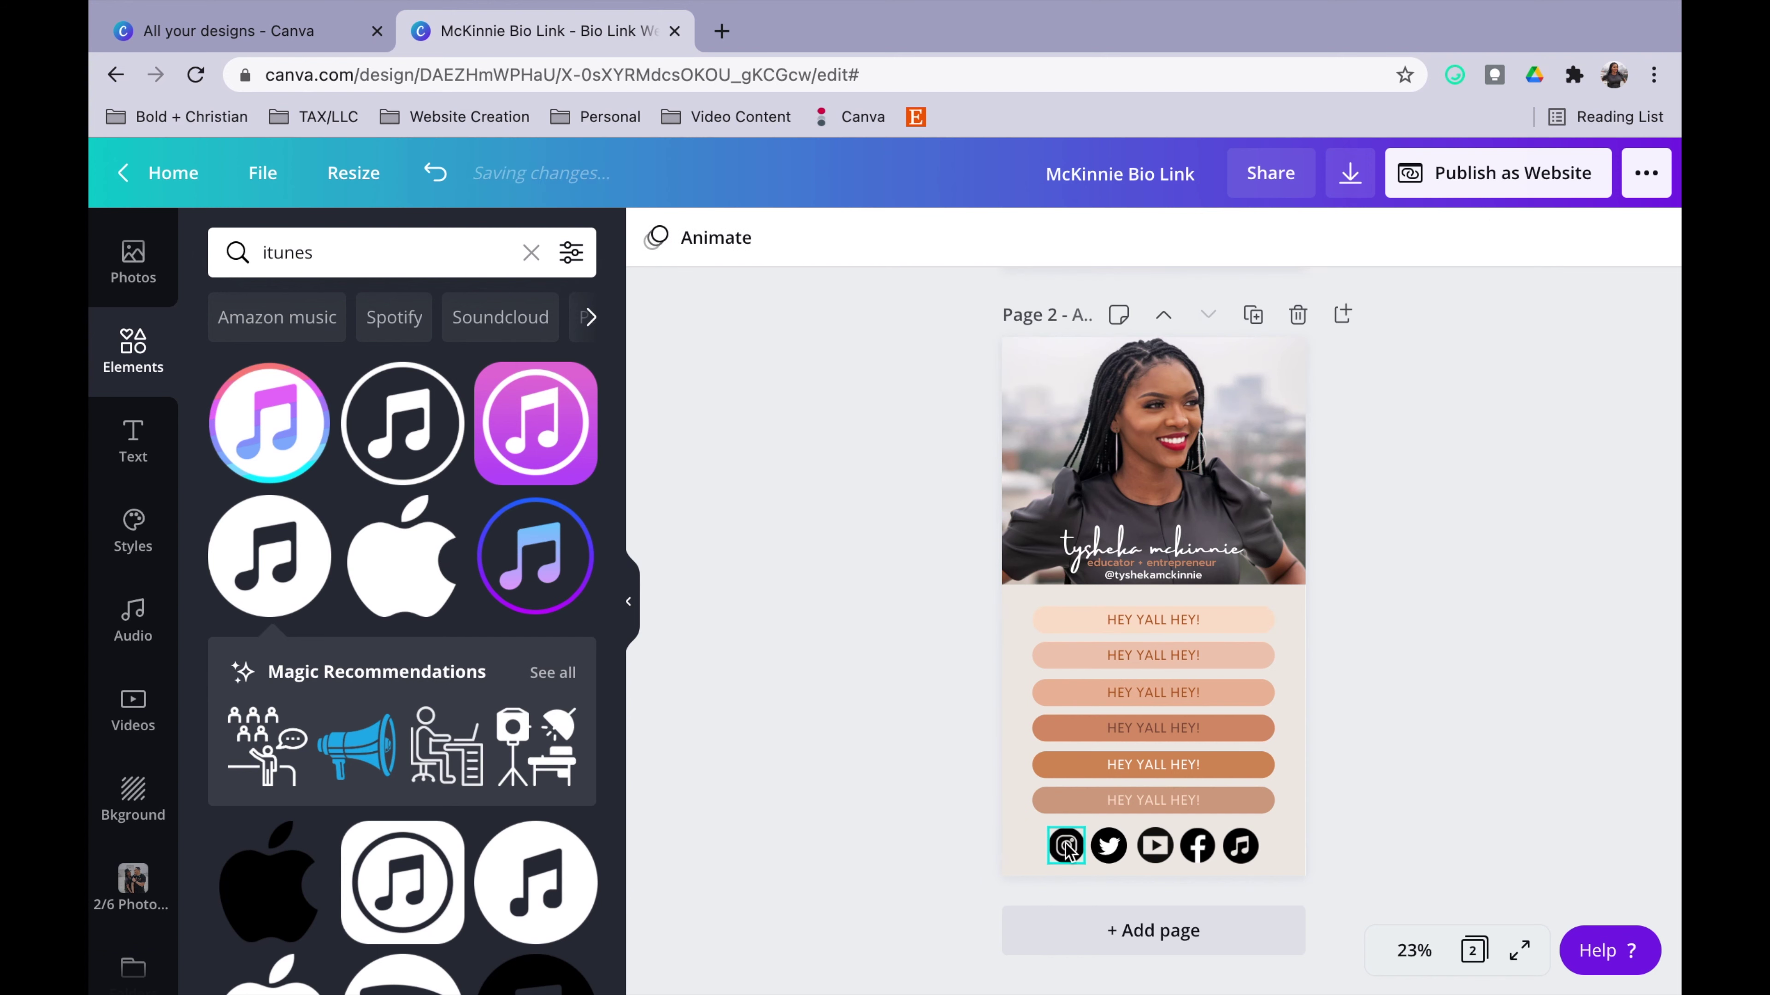
Link the Instagram icon to the owner's Instagram profile on instagram.com
{"action": "left_click", "coordinate": [1066, 844]}
{"action": "left_click", "coordinate": [1505, 239]}
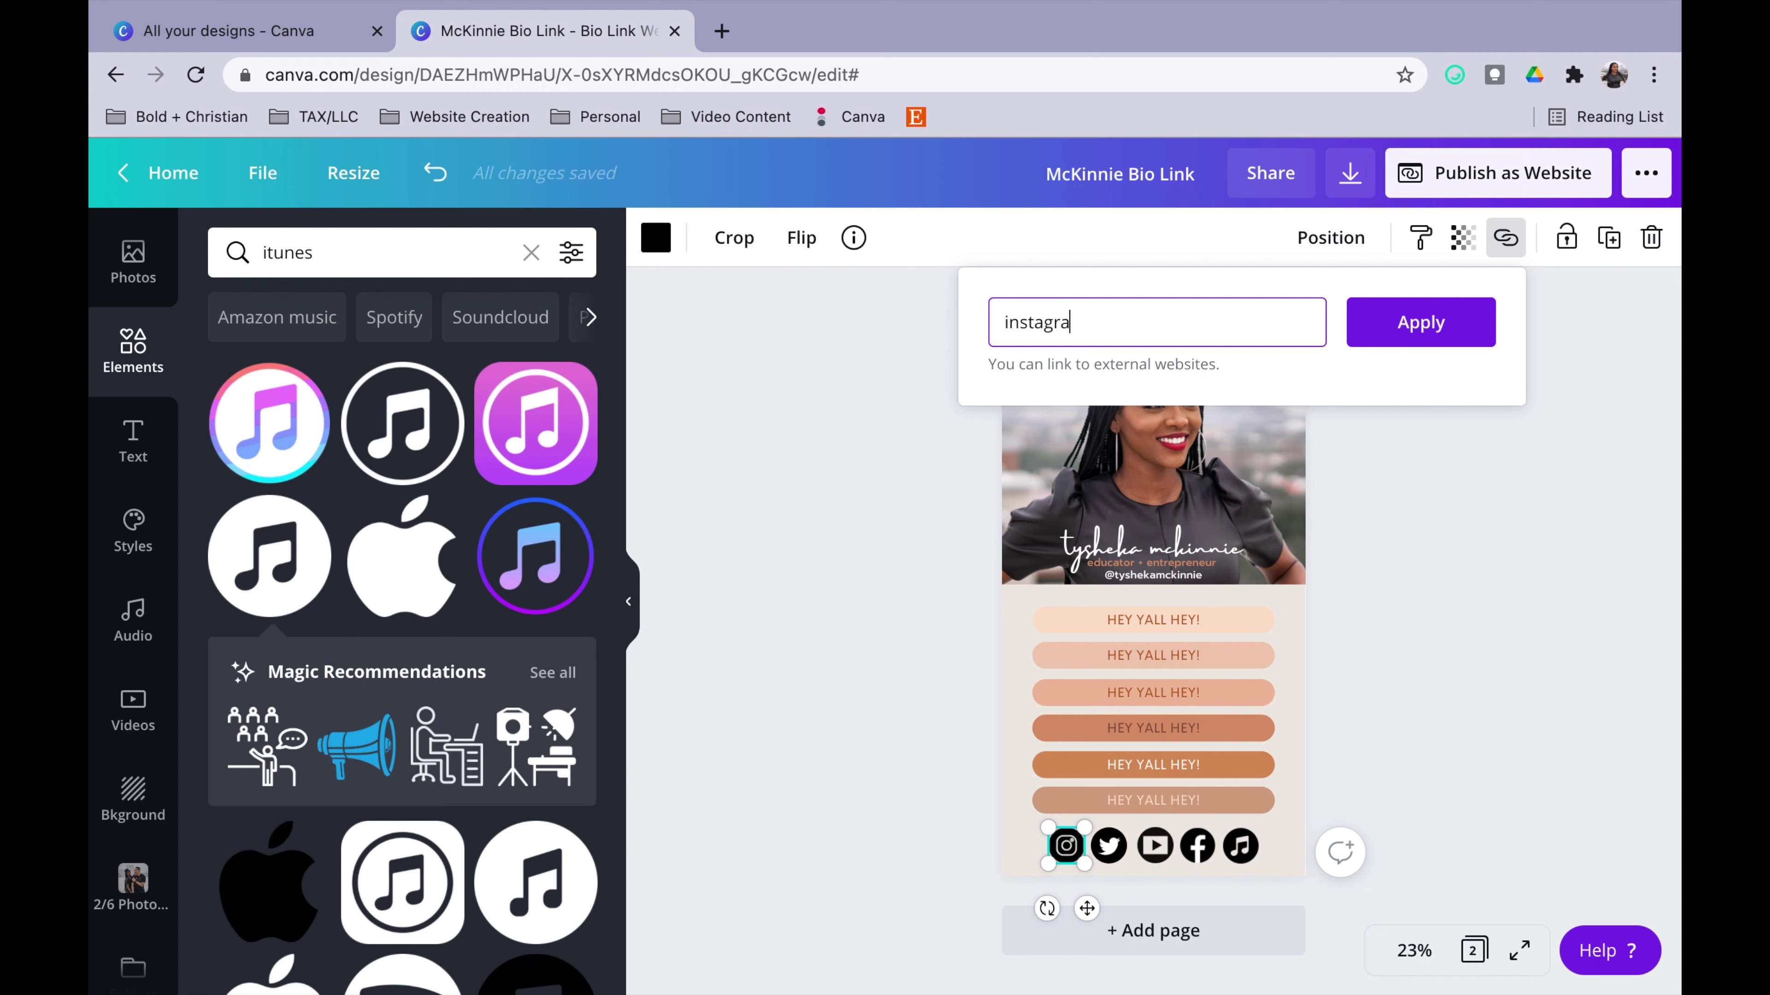
{"action": "type", "text": "instagram.com/tyshekamckinnie"}
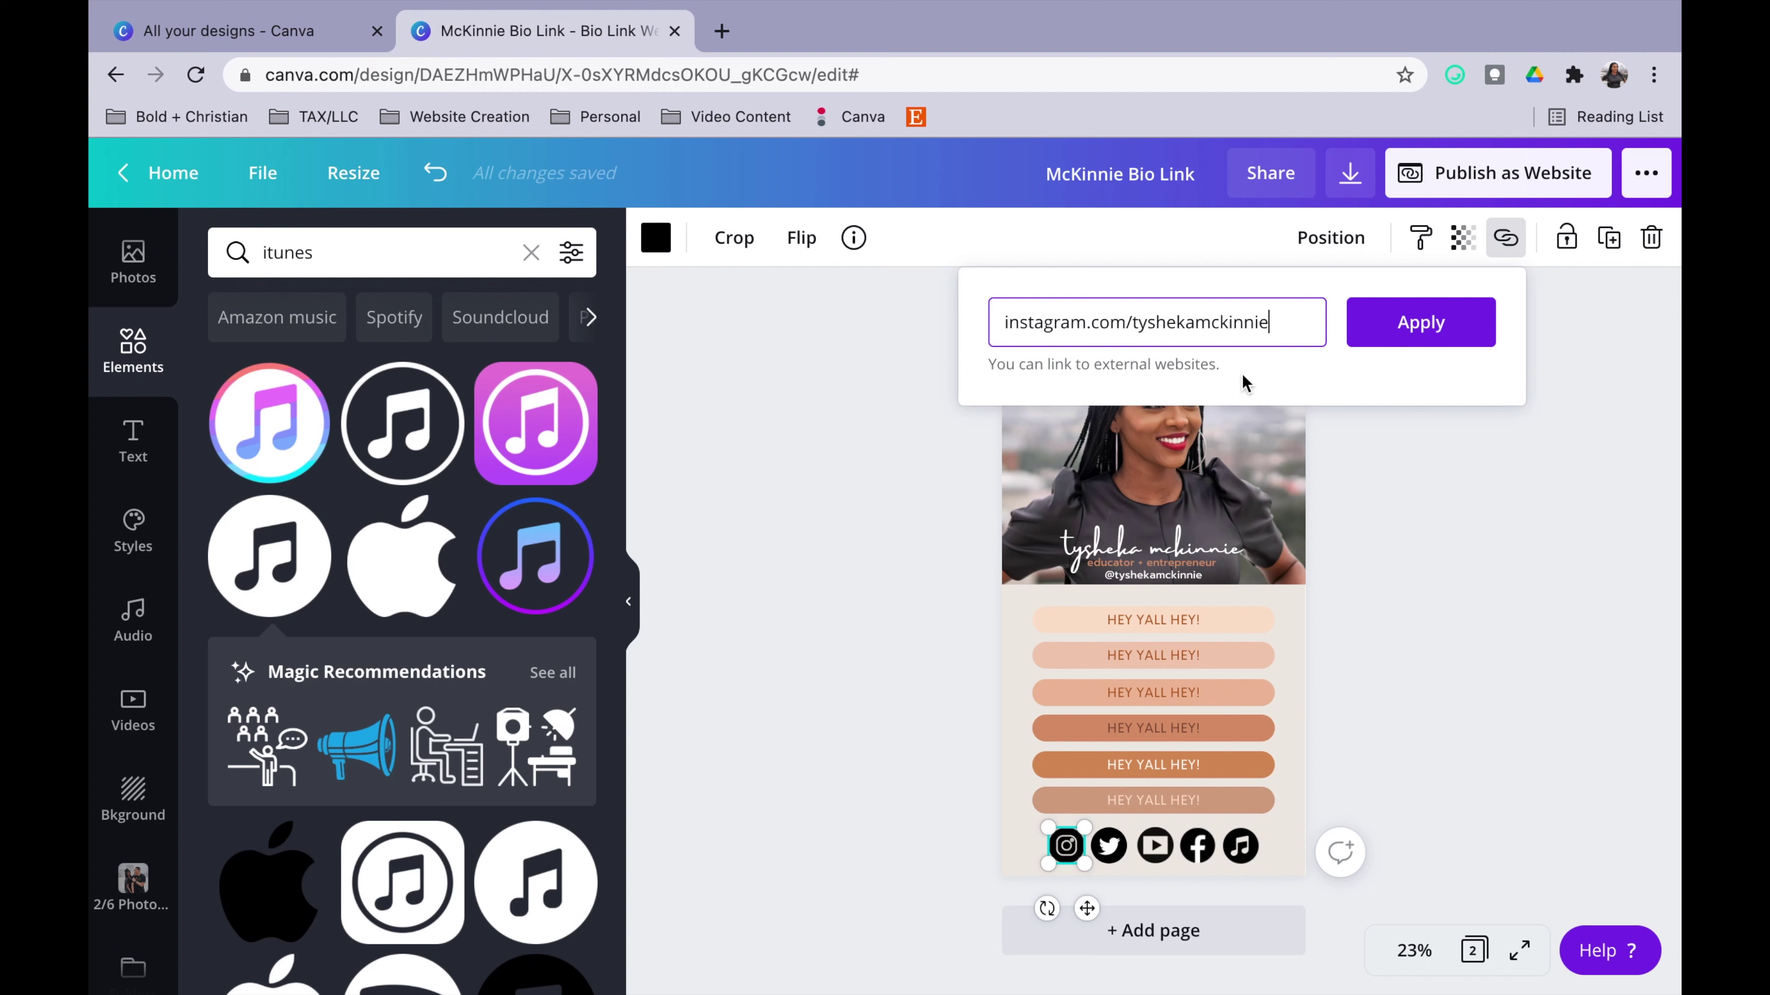
{"action": "left_click", "coordinate": [1429, 324]}
{"action": "left_click", "coordinate": [1456, 465]}
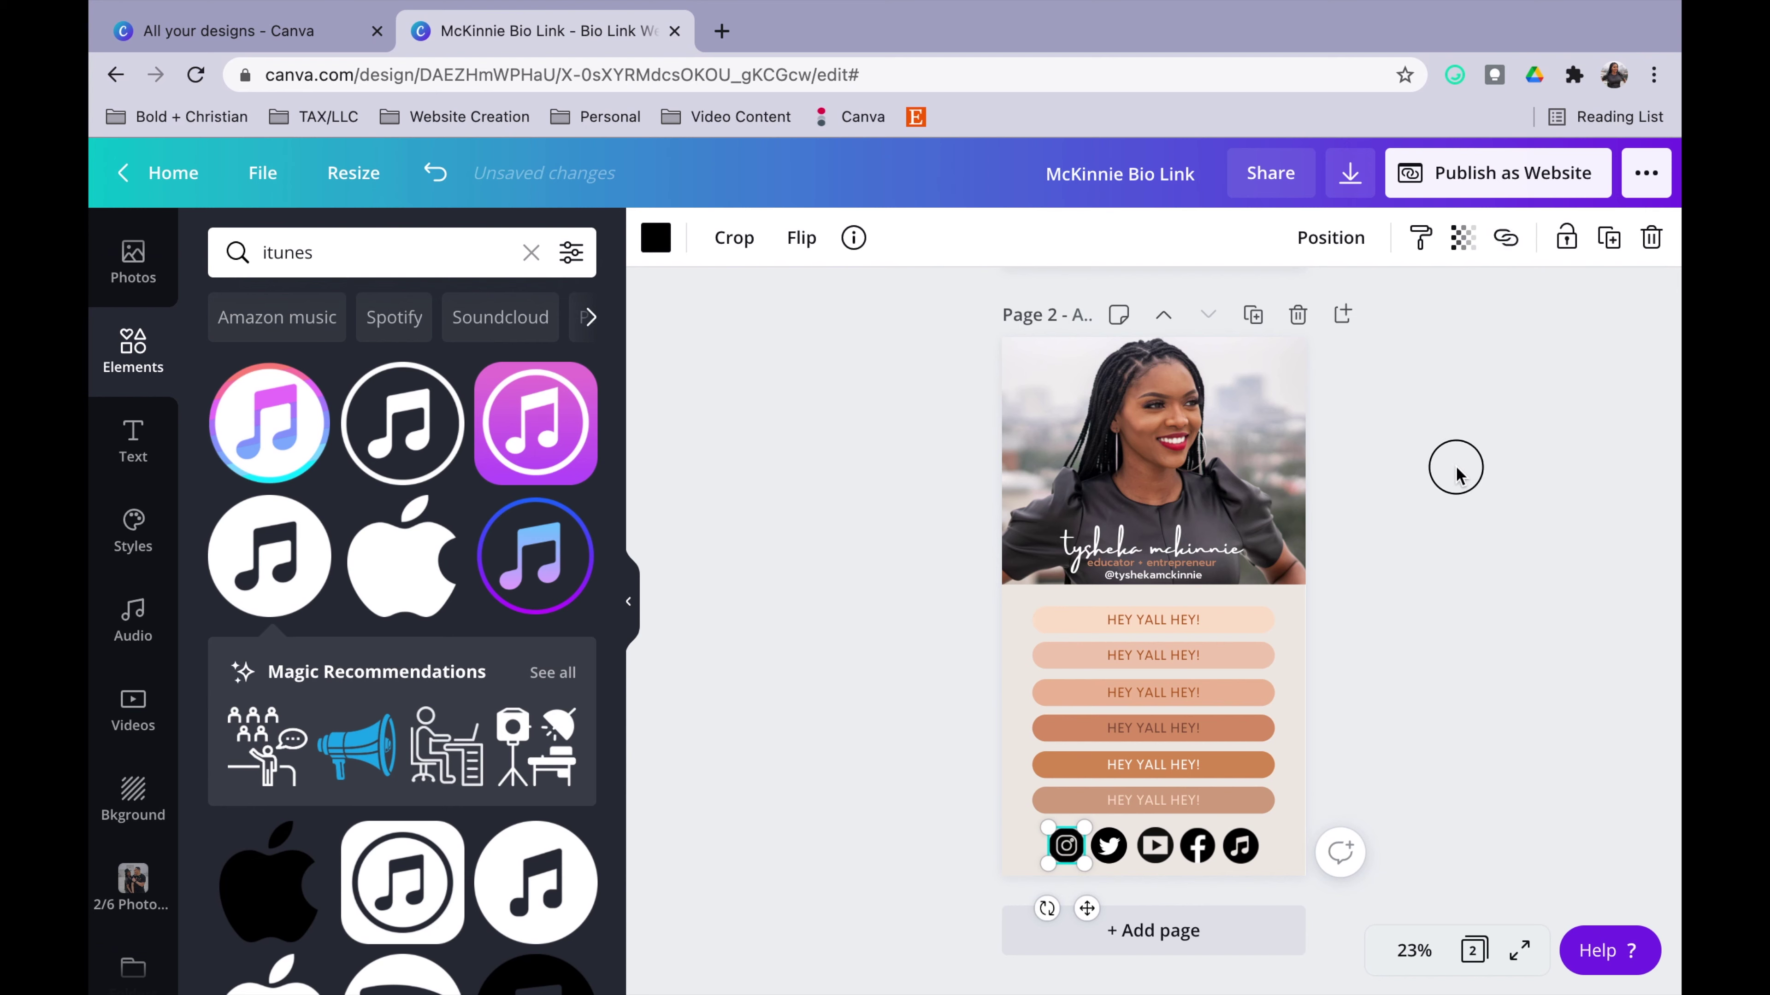
Open the options for publishing the finished bio link design as a website and bring up its web style choices
{"action": "left_click", "coordinate": [1442, 178]}
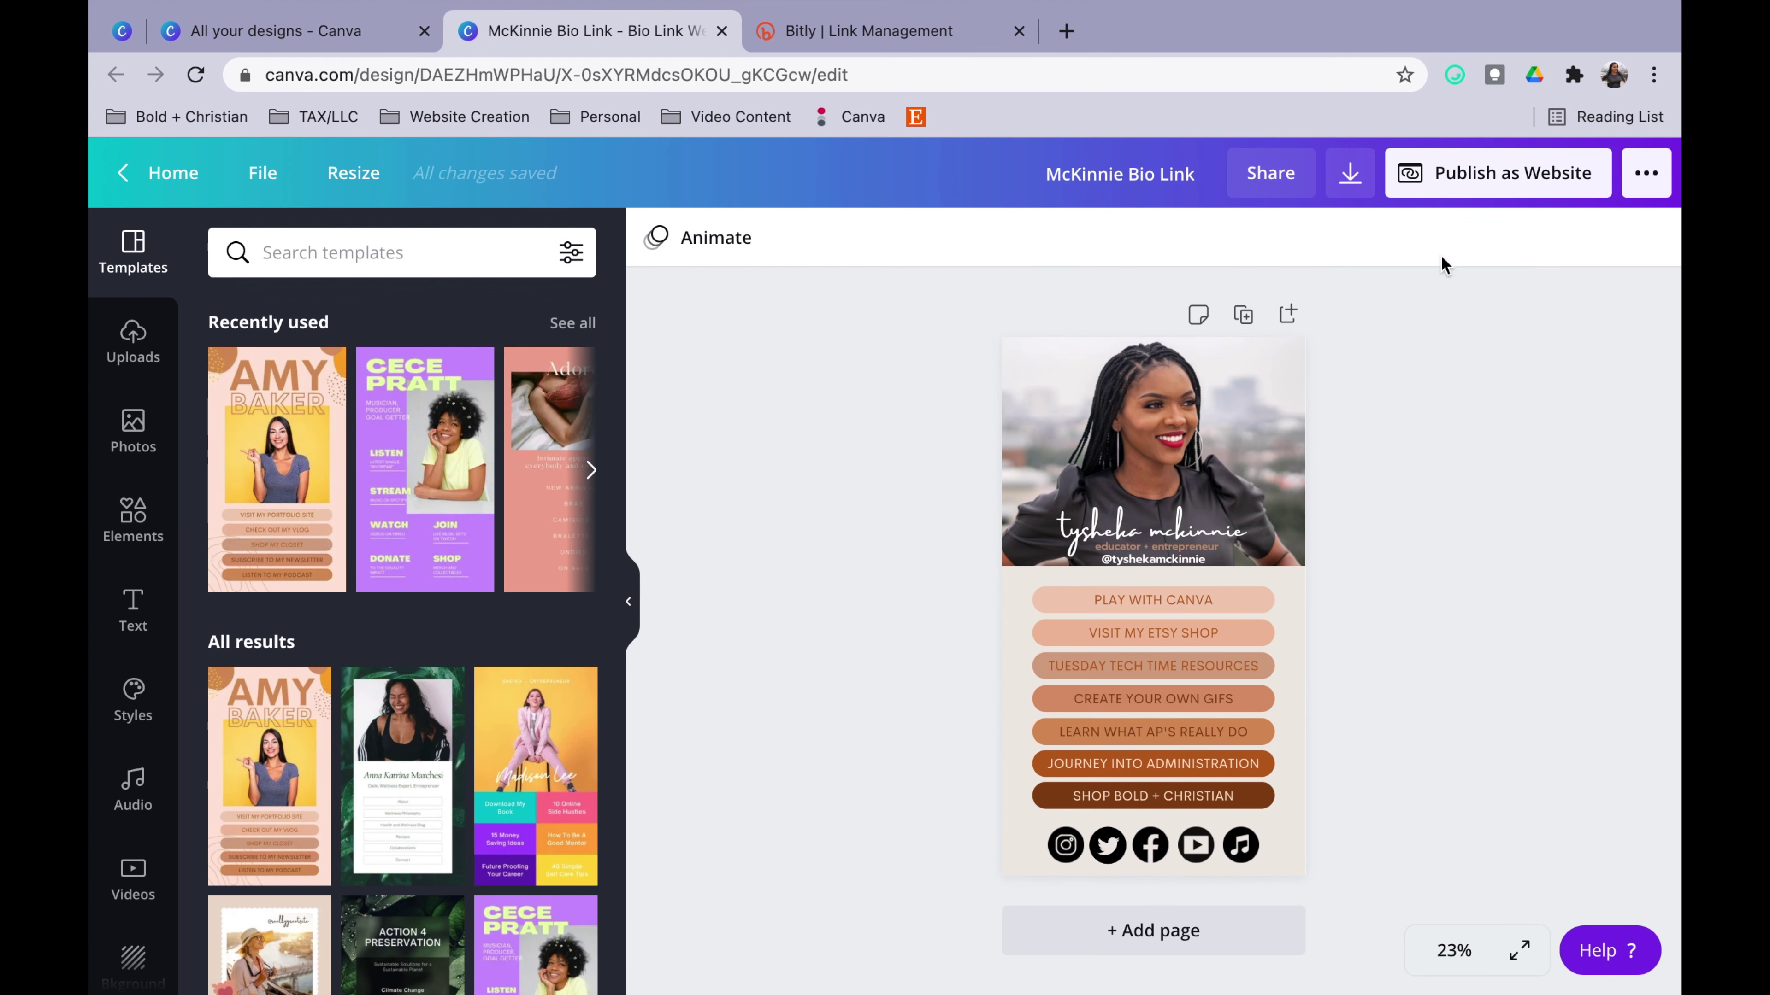
{"action": "left_click", "coordinate": [1418, 185]}
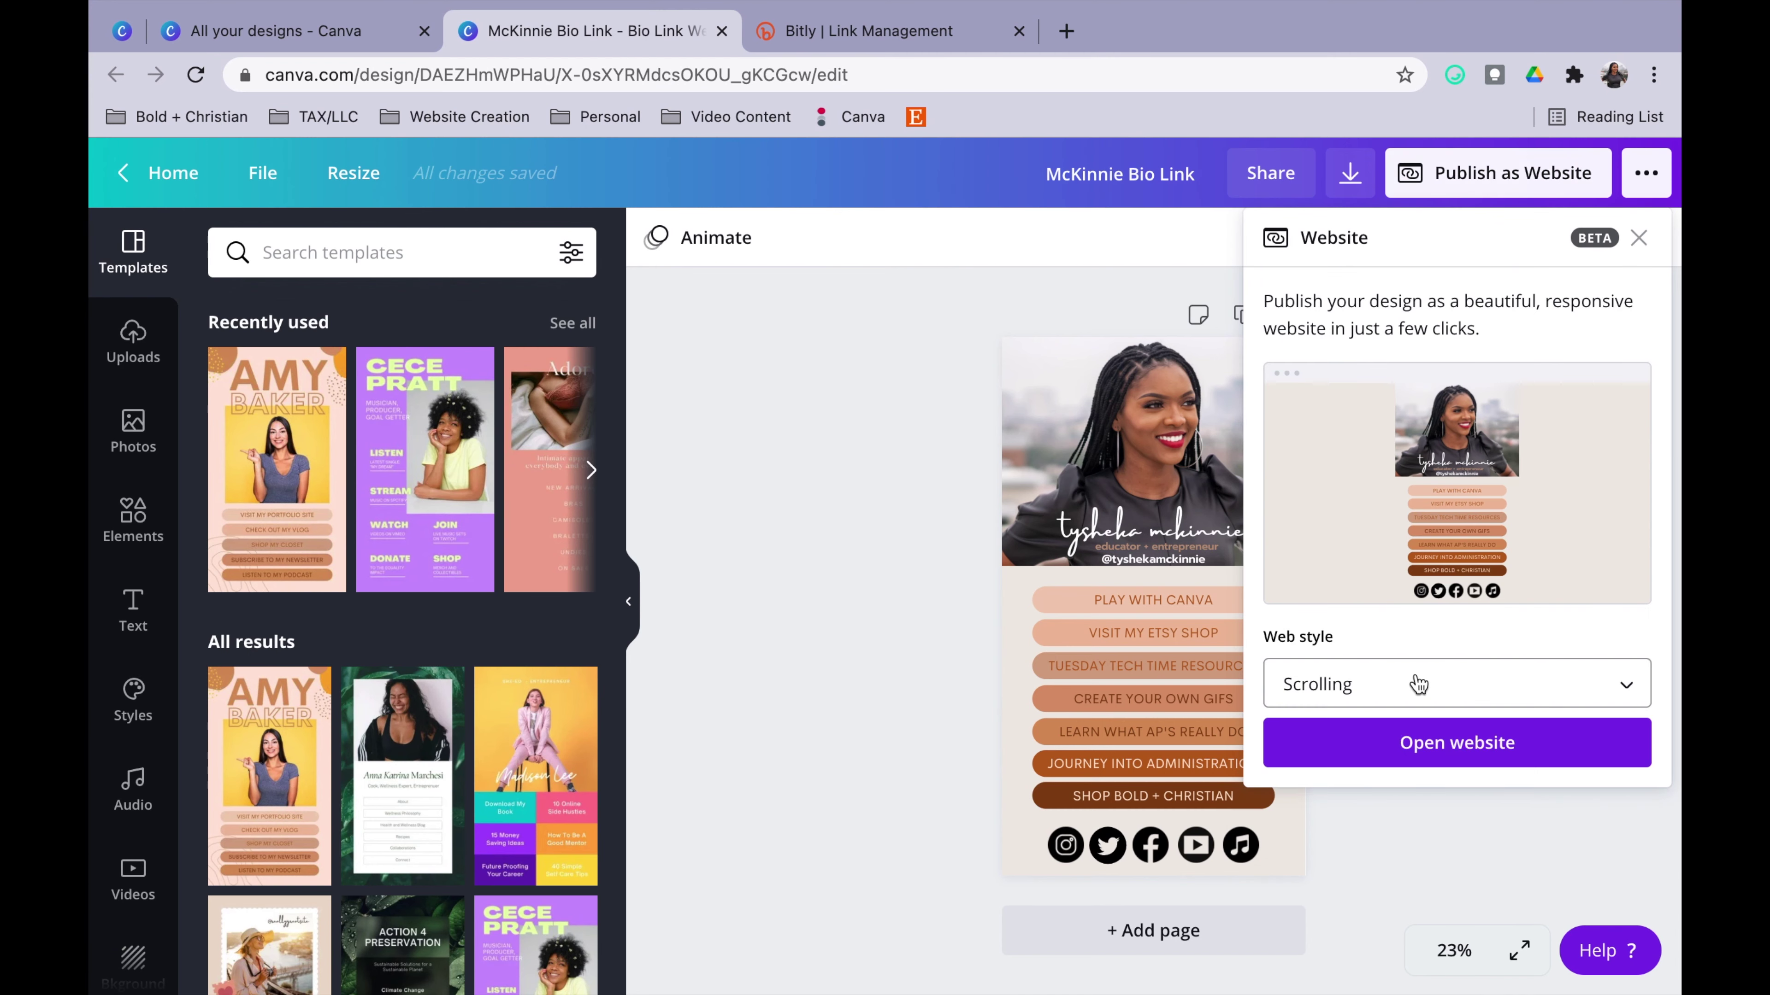
{"action": "left_click", "coordinate": [1356, 692]}
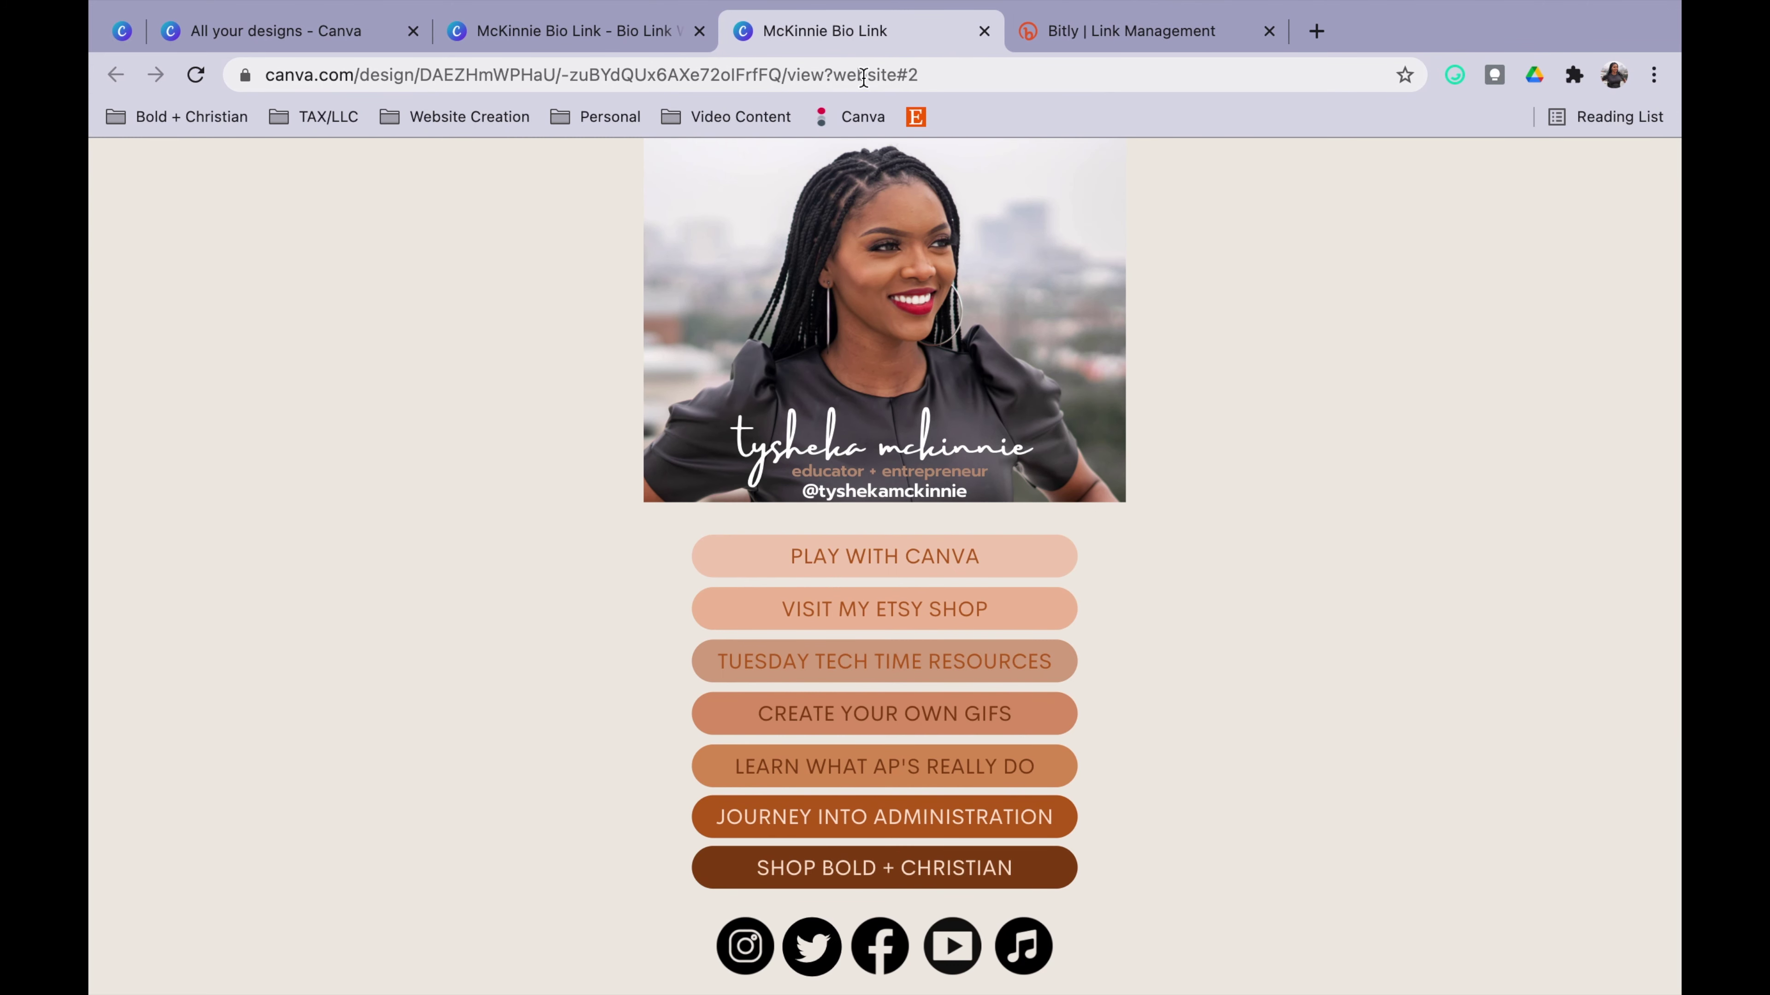
Copy the published page's address, switch to Bitly and paste it as the long URL of a new link
{"action": "left_click", "coordinate": [823, 70]}
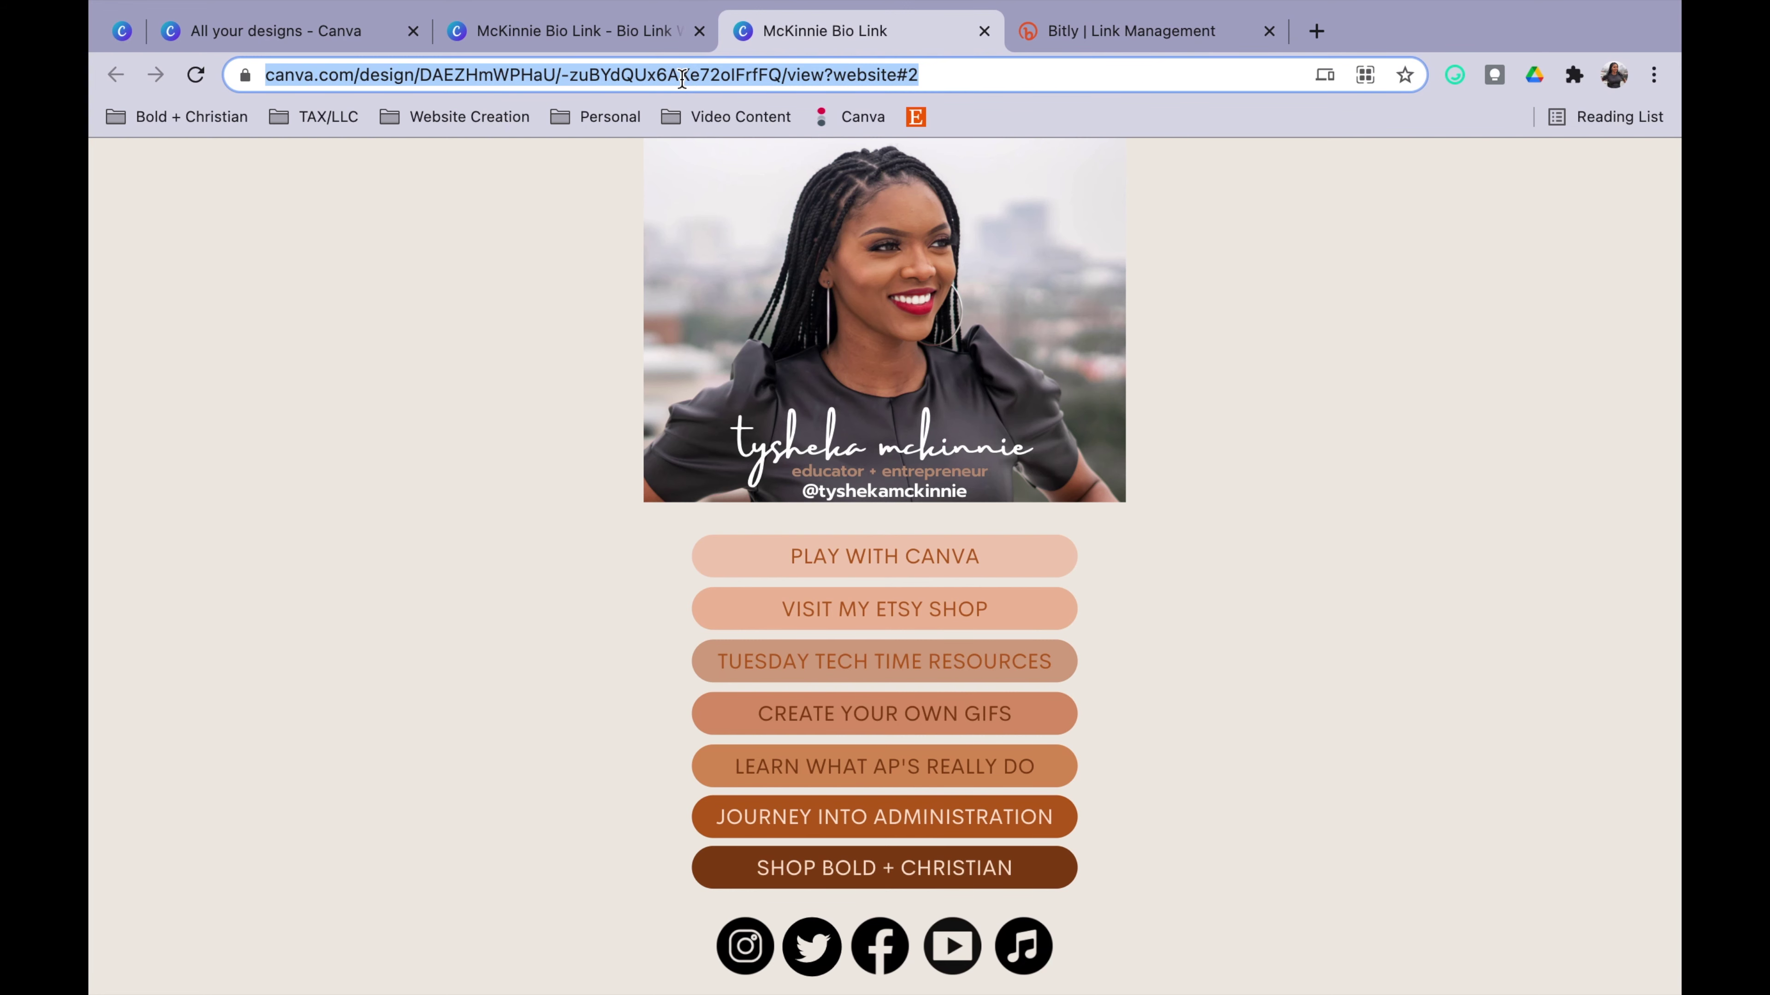
{"action": "left_click", "coordinate": [1139, 33]}
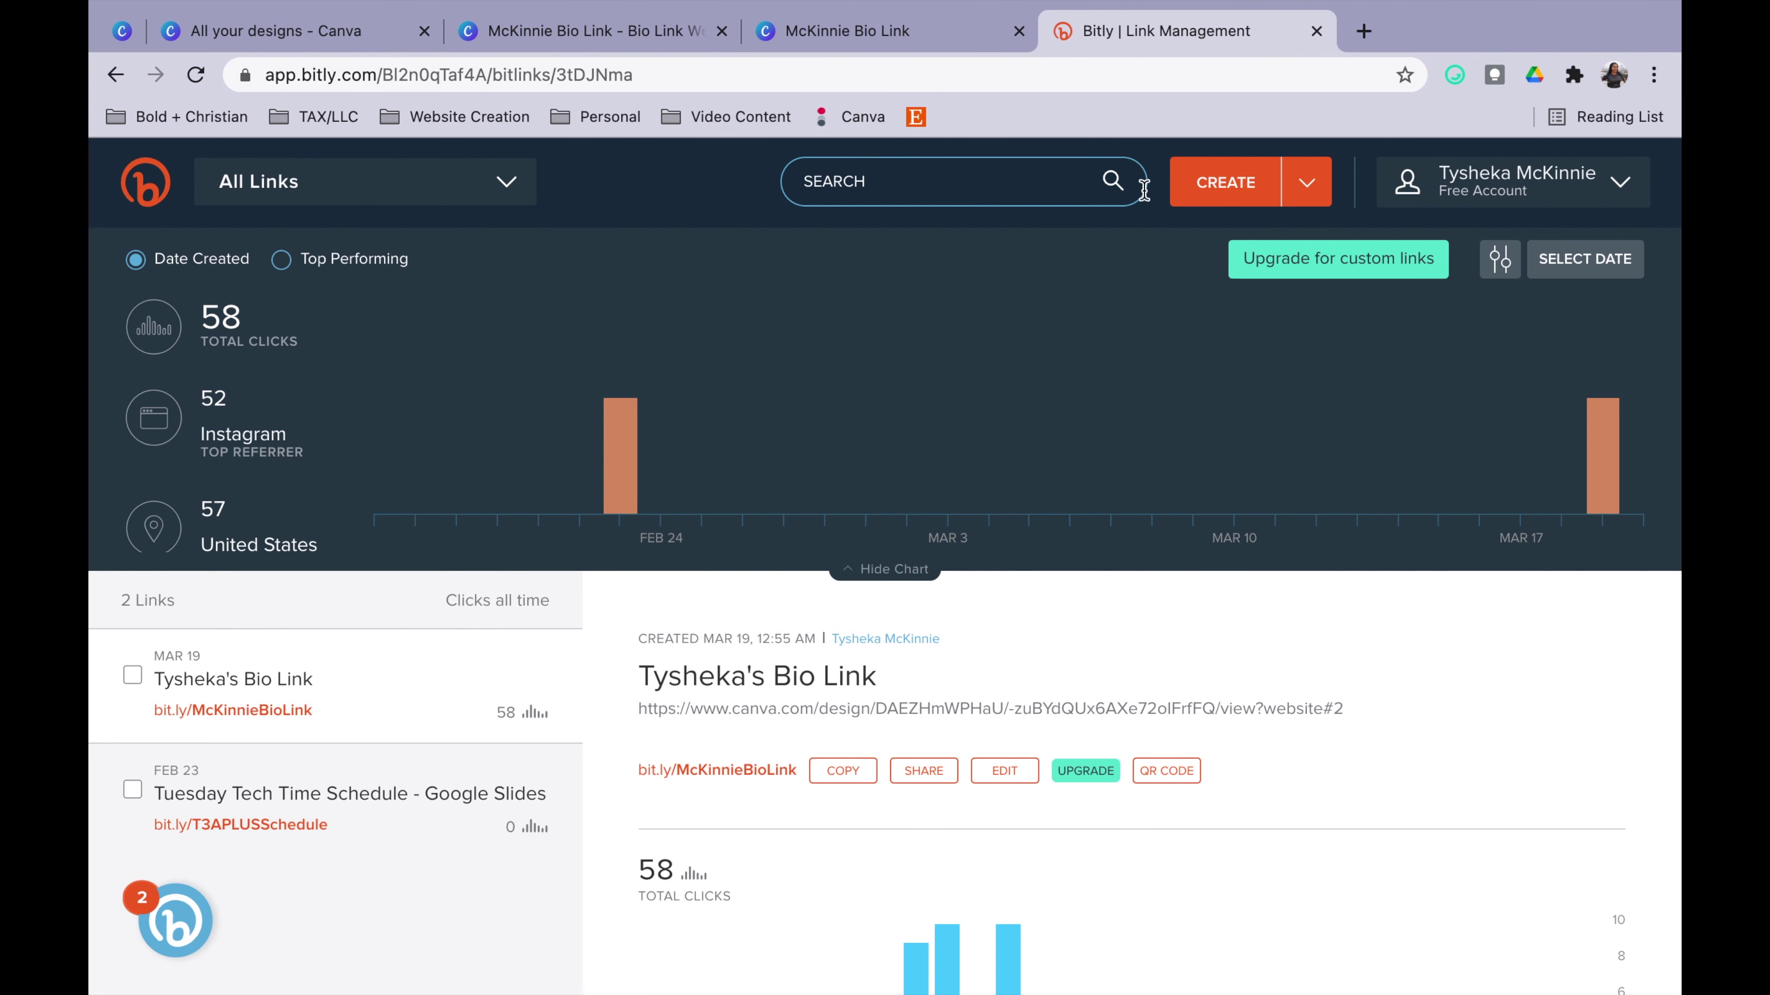
{"action": "left_click", "coordinate": [1225, 191]}
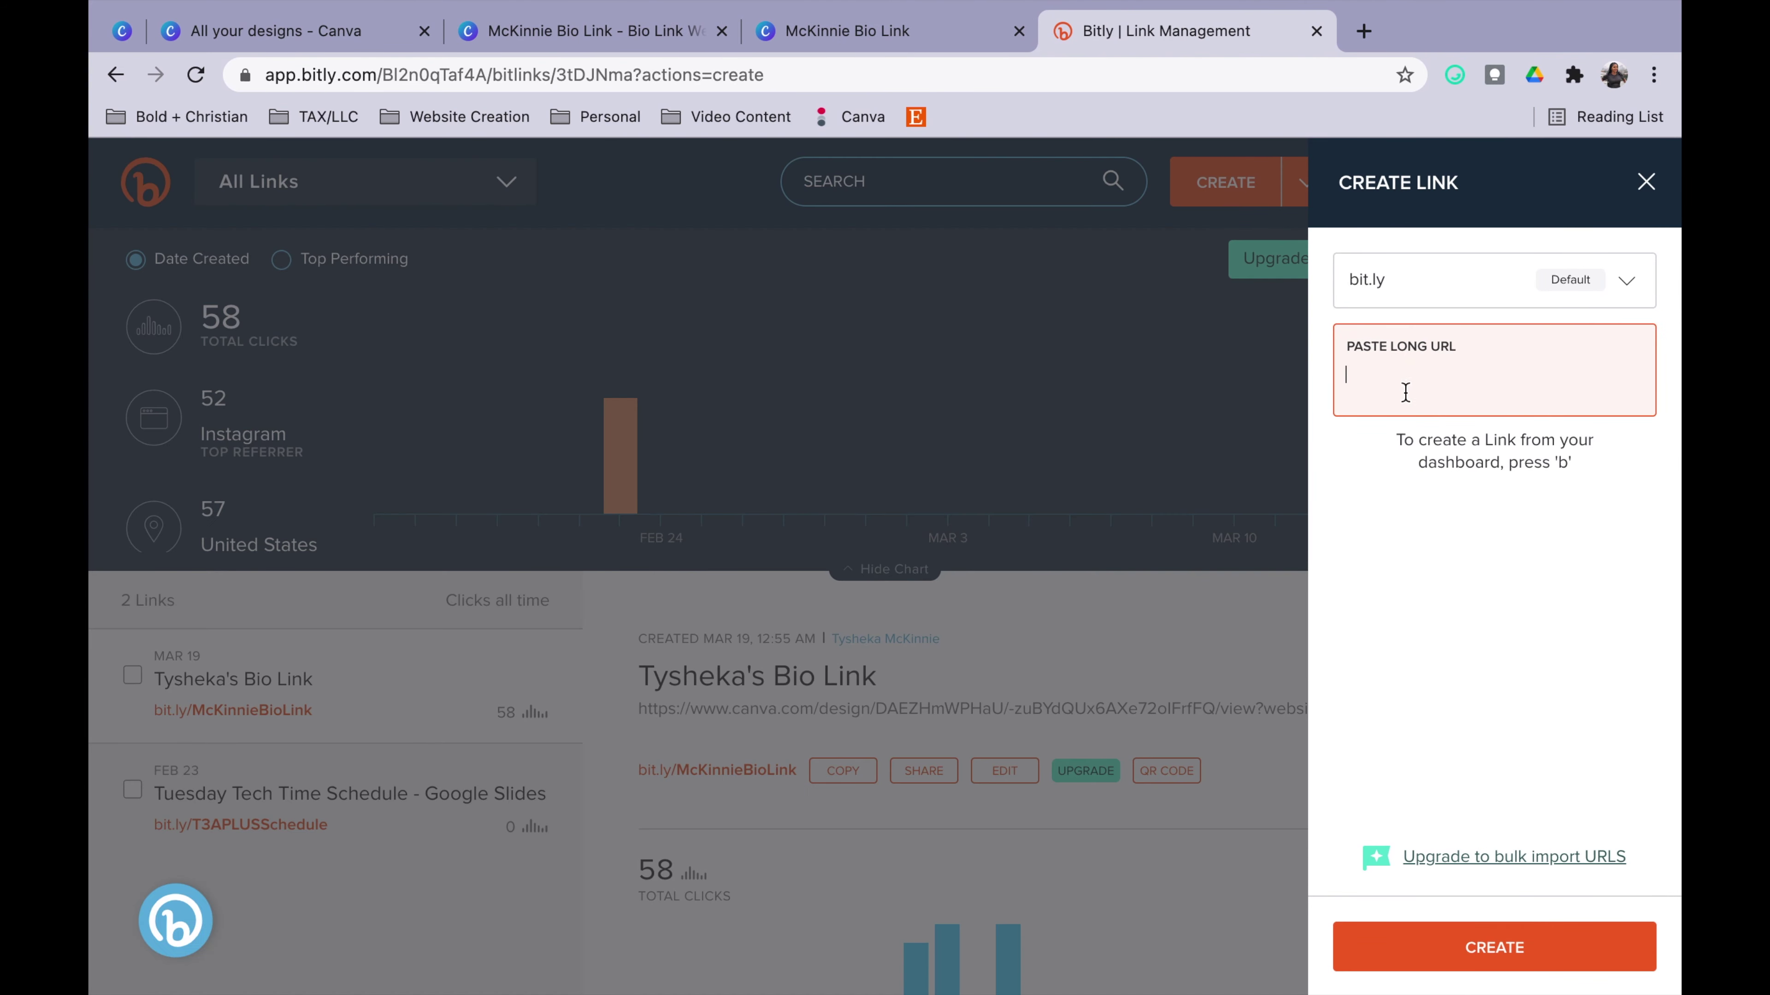
{"action": "type", "text": "https://www.canva.com/design/DAEZHmWPHaU/-zuBYdQUx6AXe72oIFrfFQ/view?website#2"}
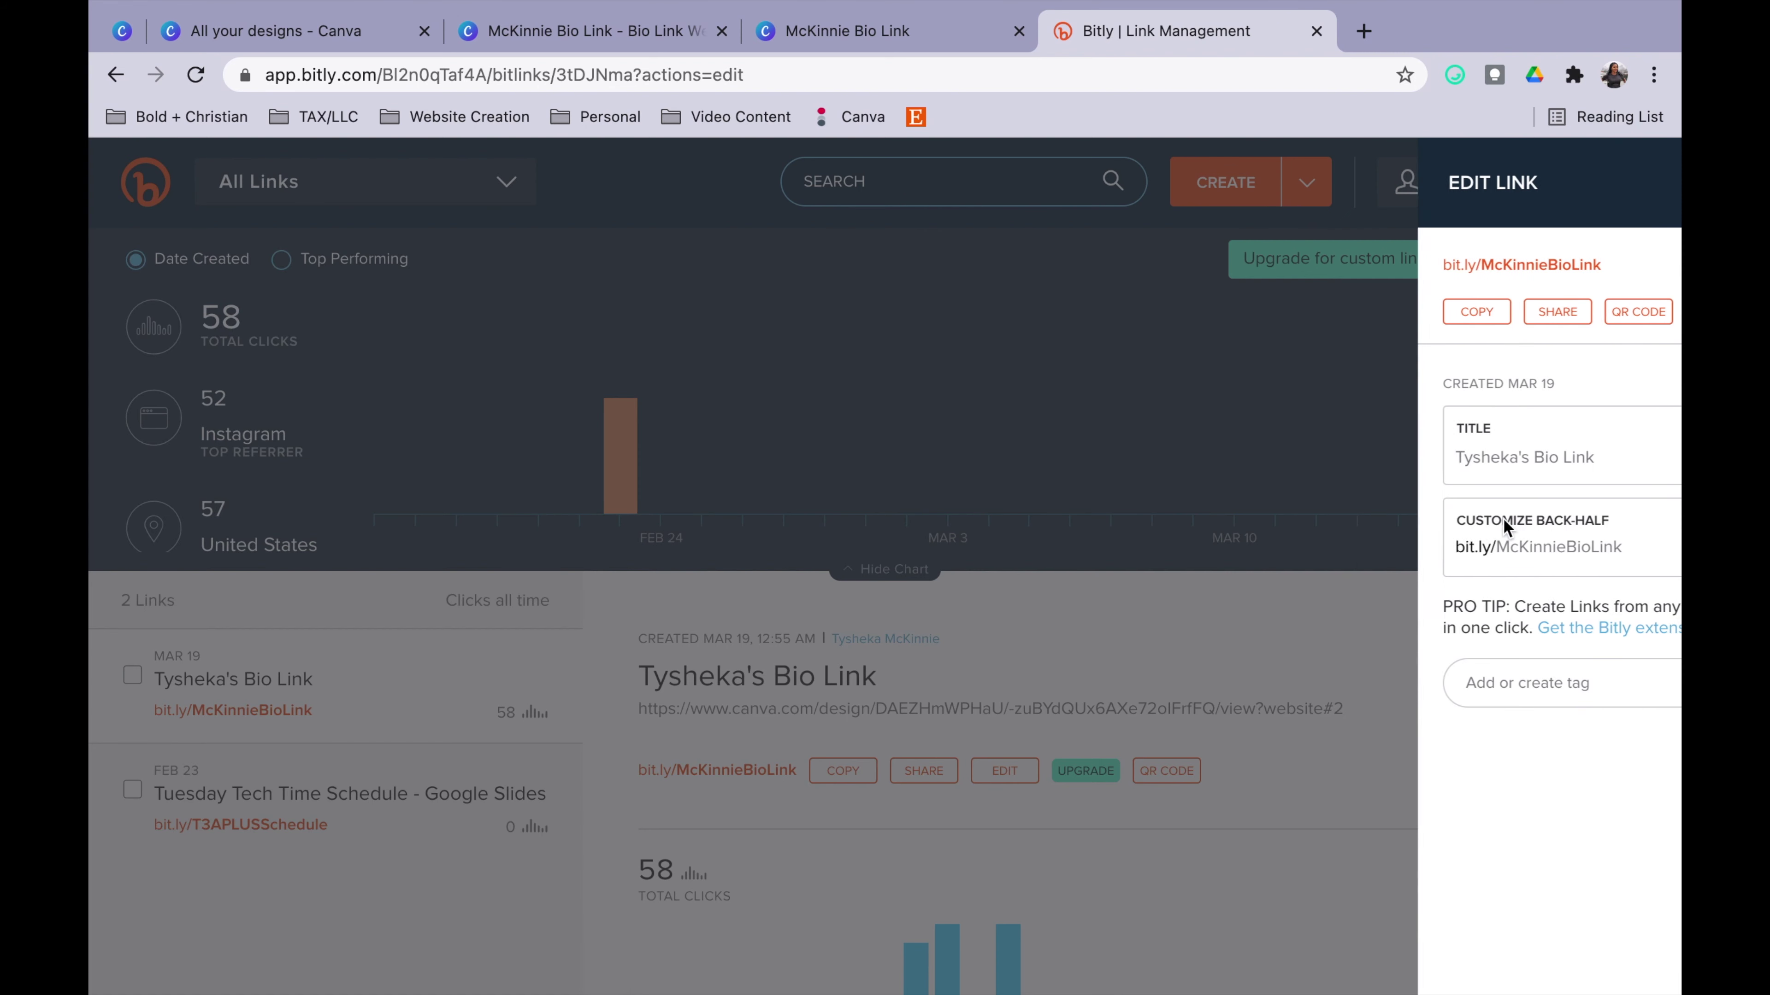
Examine the title and the customizable back-half of the existing bio link in its edit form
{"action": "left_click", "coordinate": [1456, 459]}
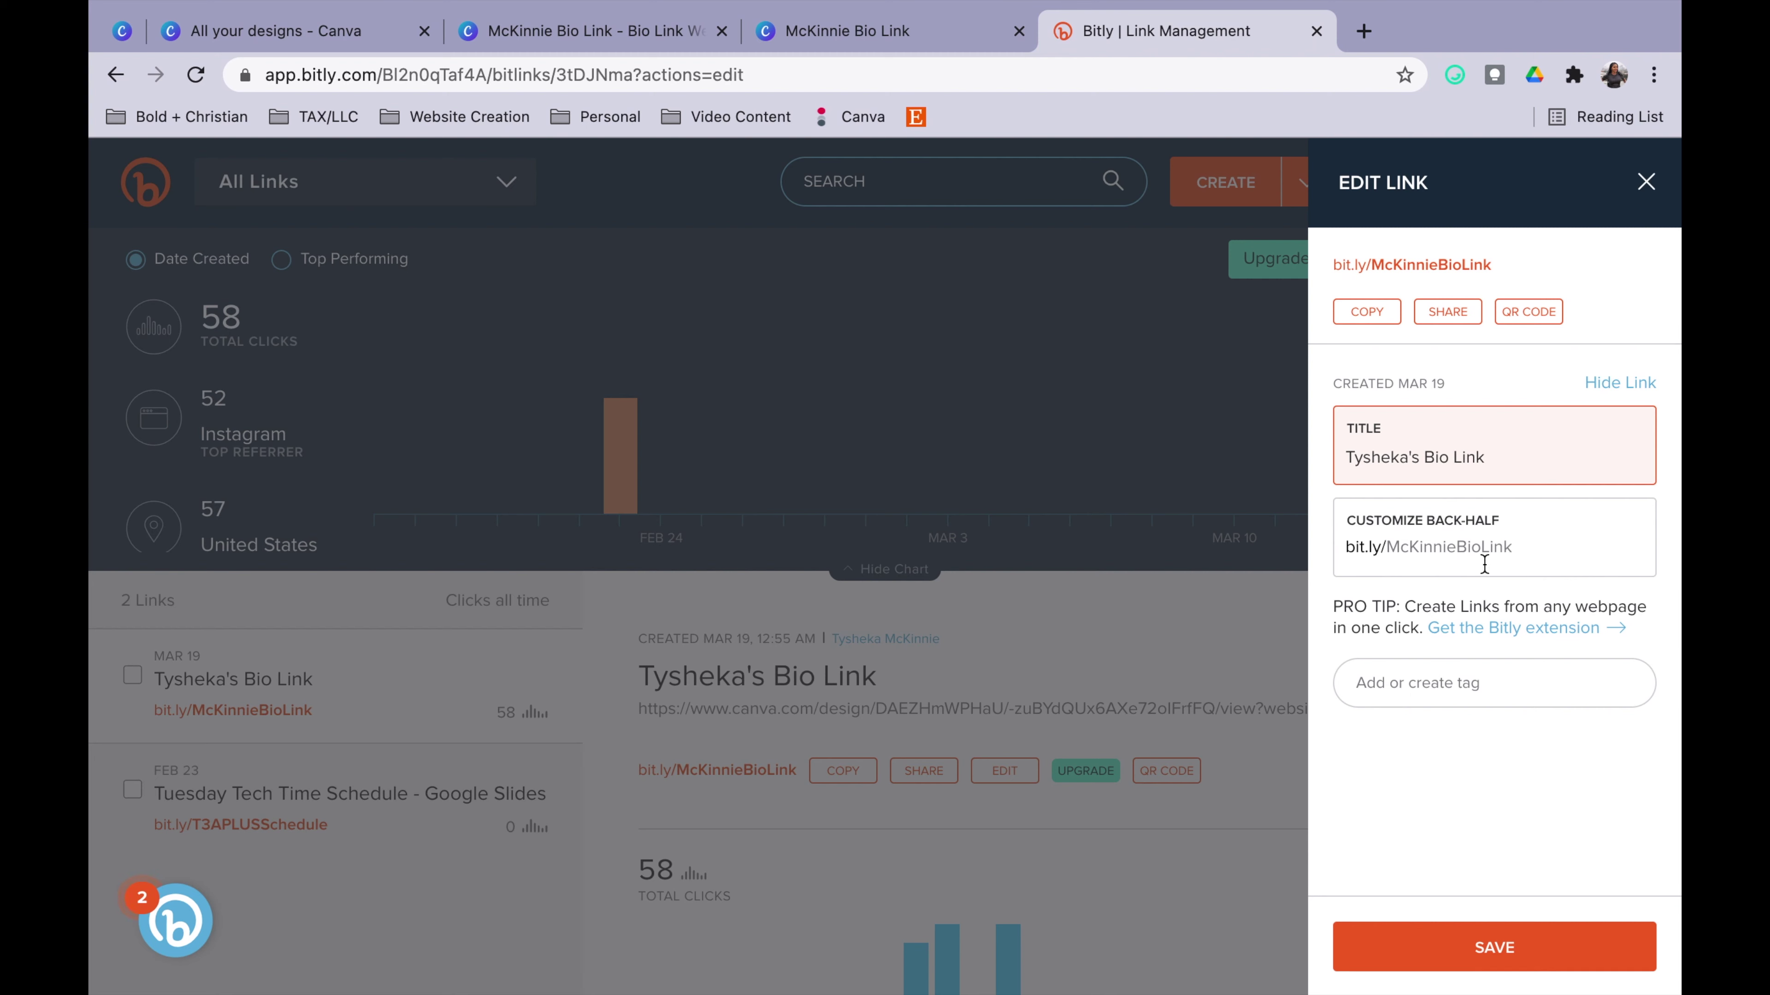
{"action": "left_click", "coordinate": [1461, 551]}
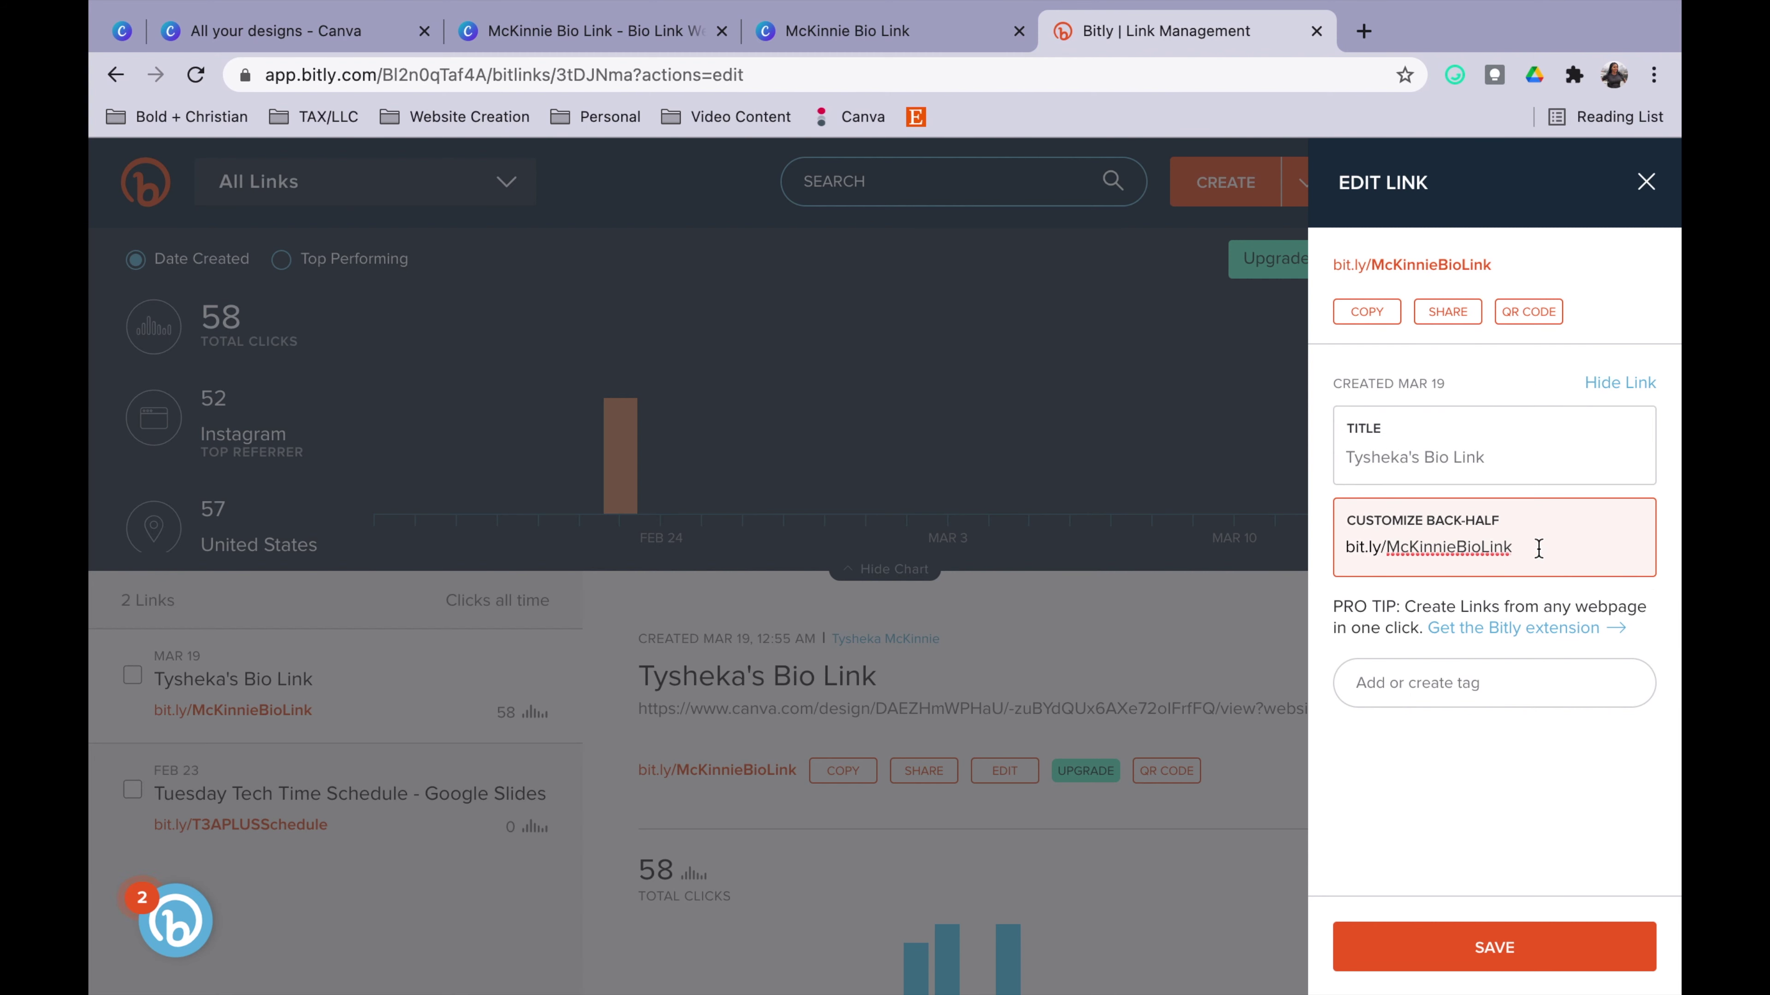
{"action": "left_click_drag", "start_coordinate": [1493, 547], "coordinate": [1392, 547]}
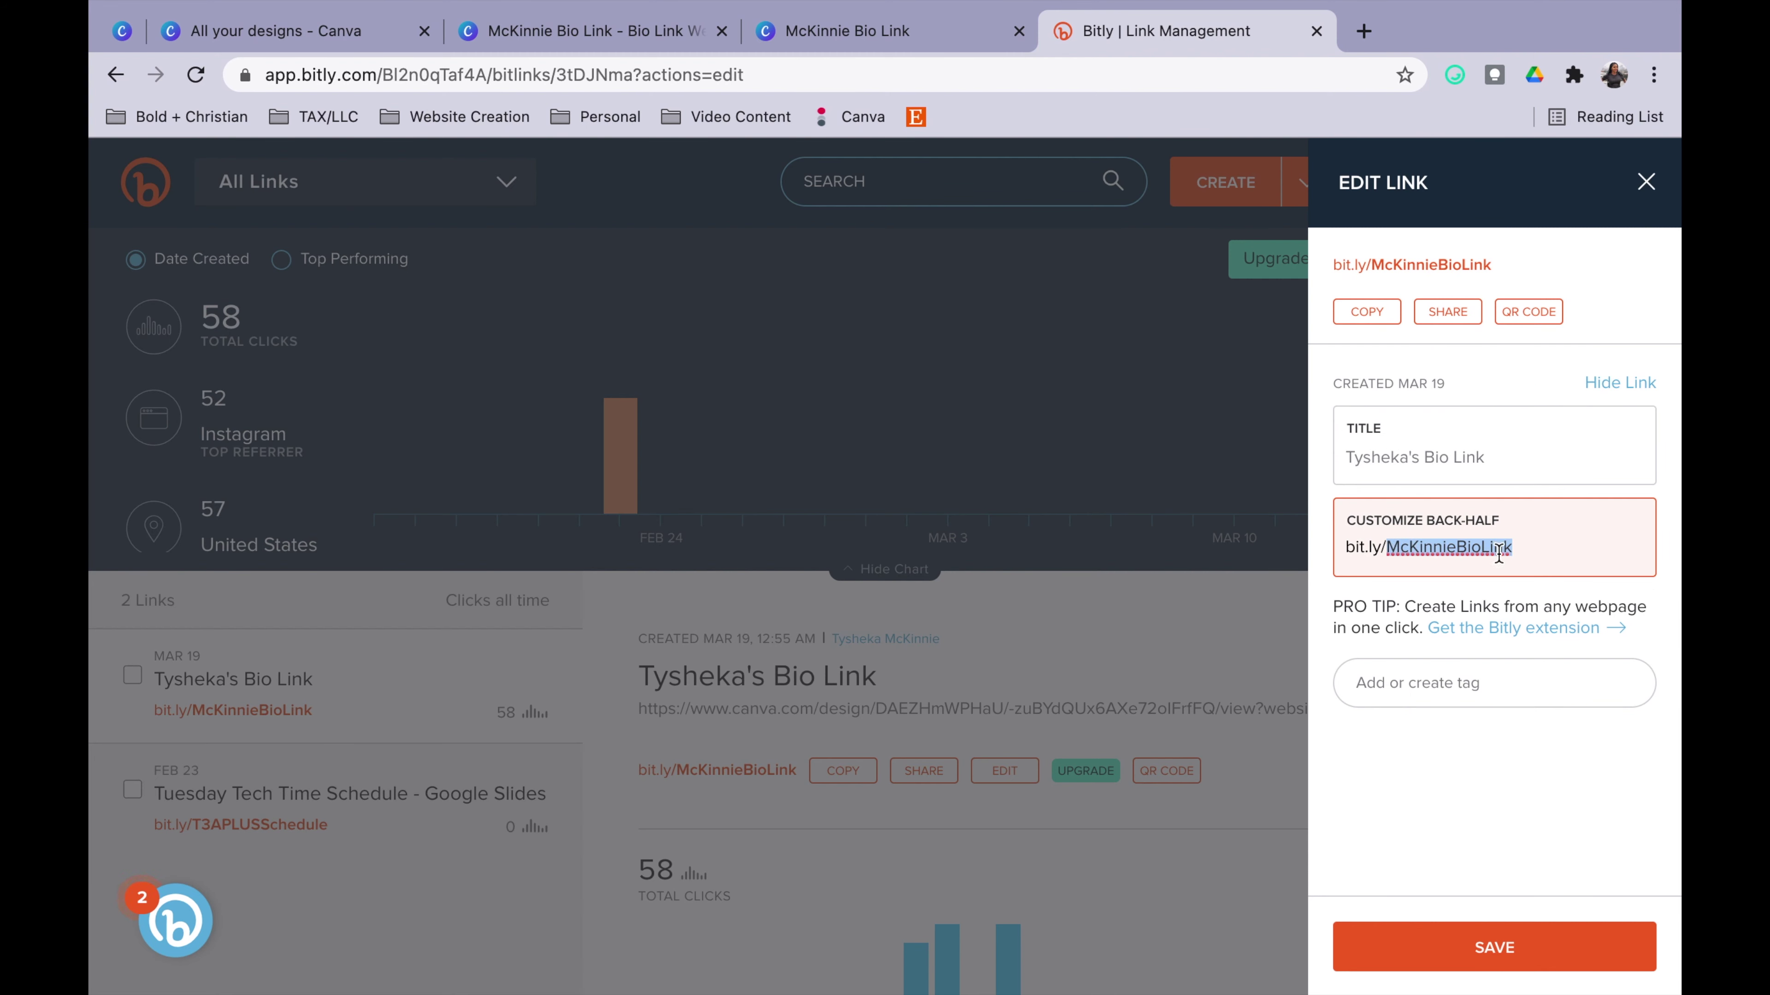
{"action": "left_click", "coordinate": [1526, 550]}
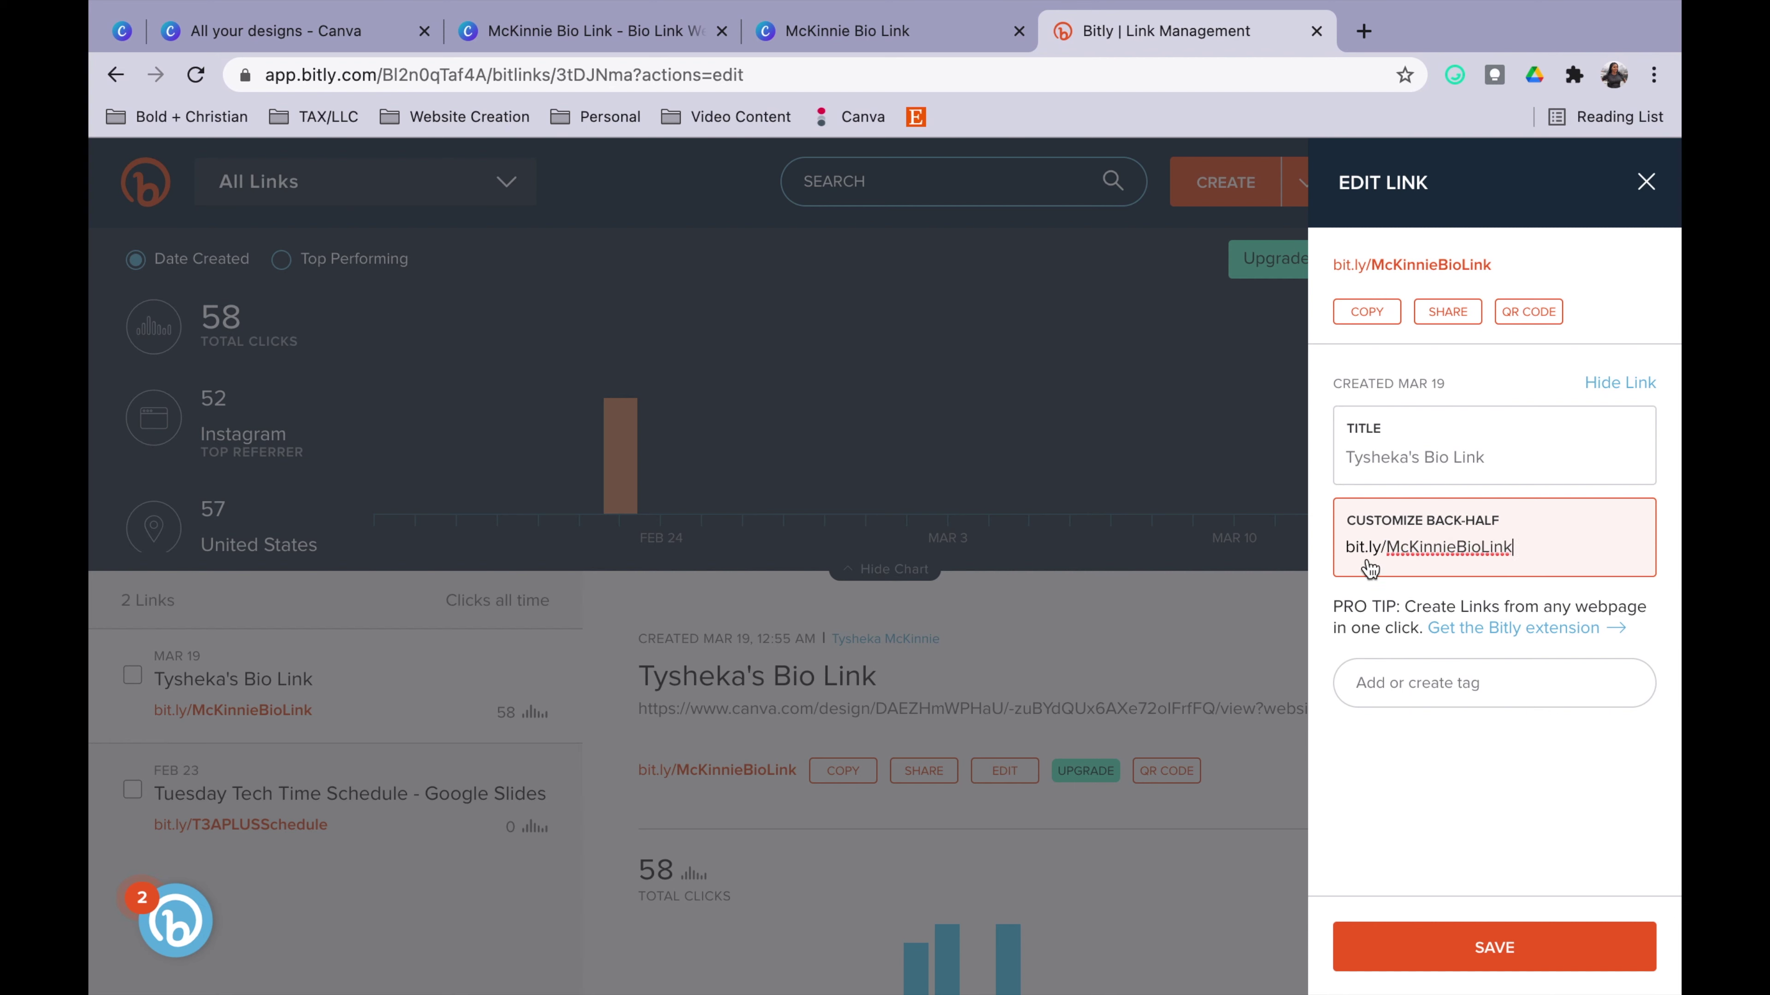
{"action": "double_click", "coordinate": [1493, 549]}
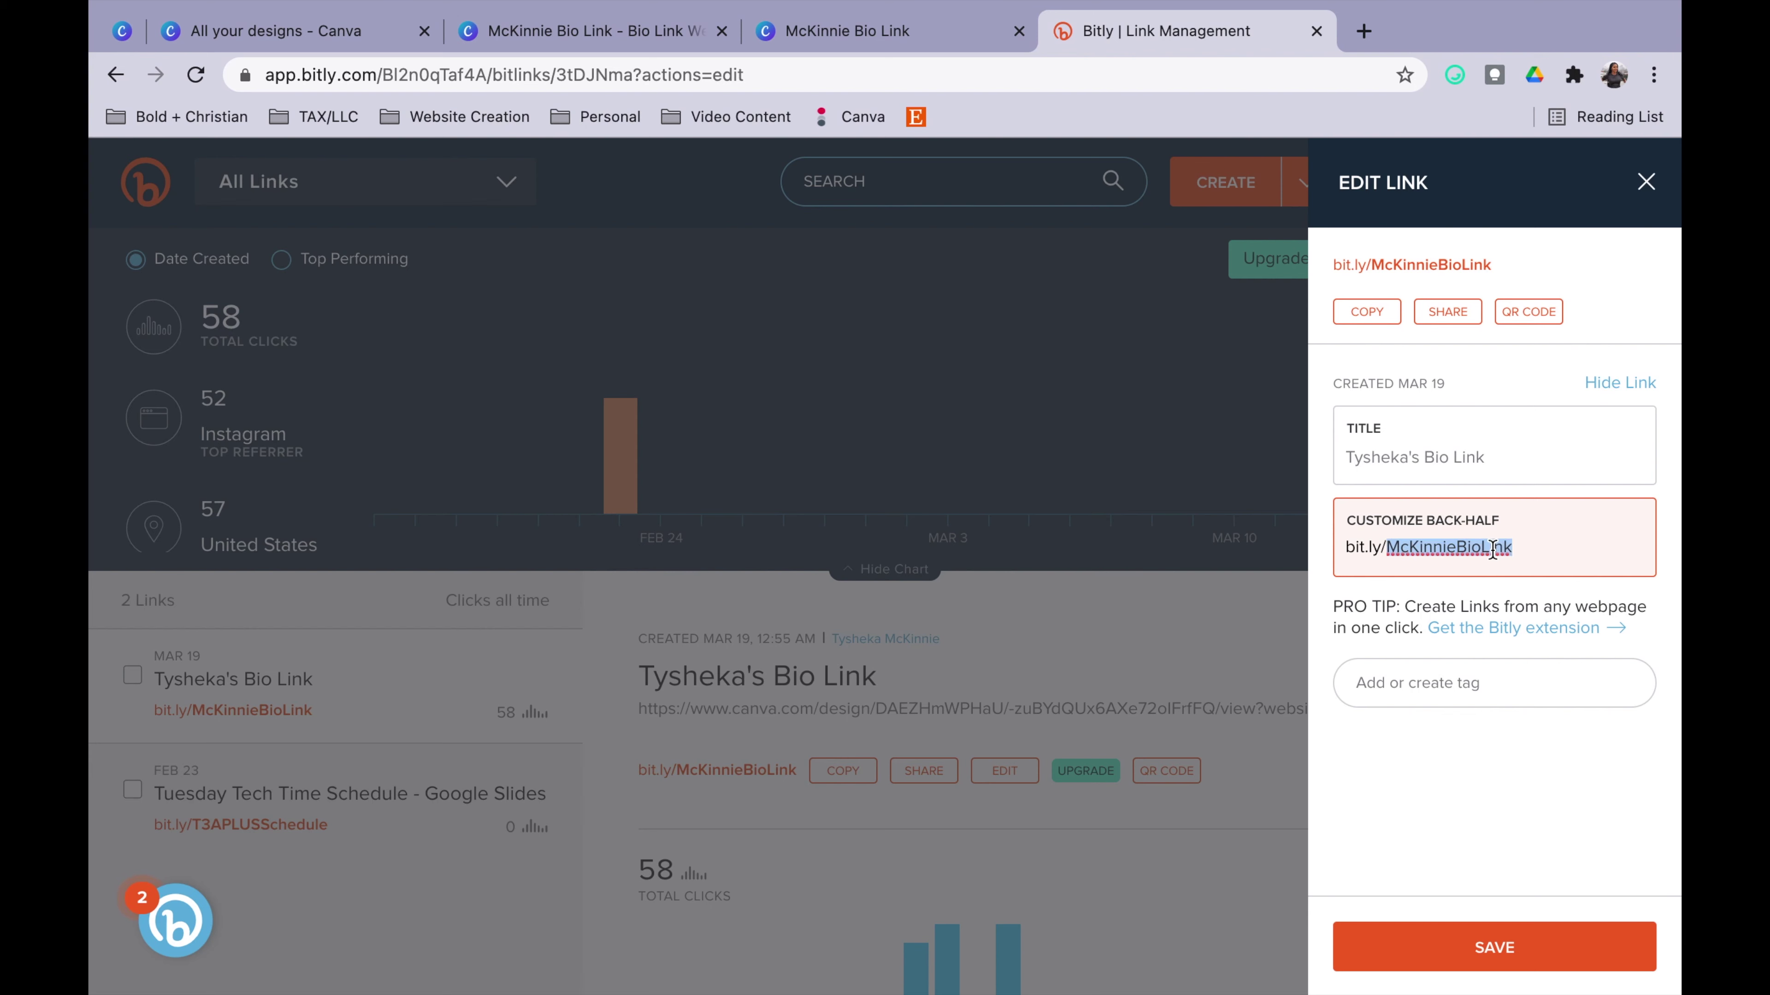
{"action": "left_click", "coordinate": [1505, 554]}
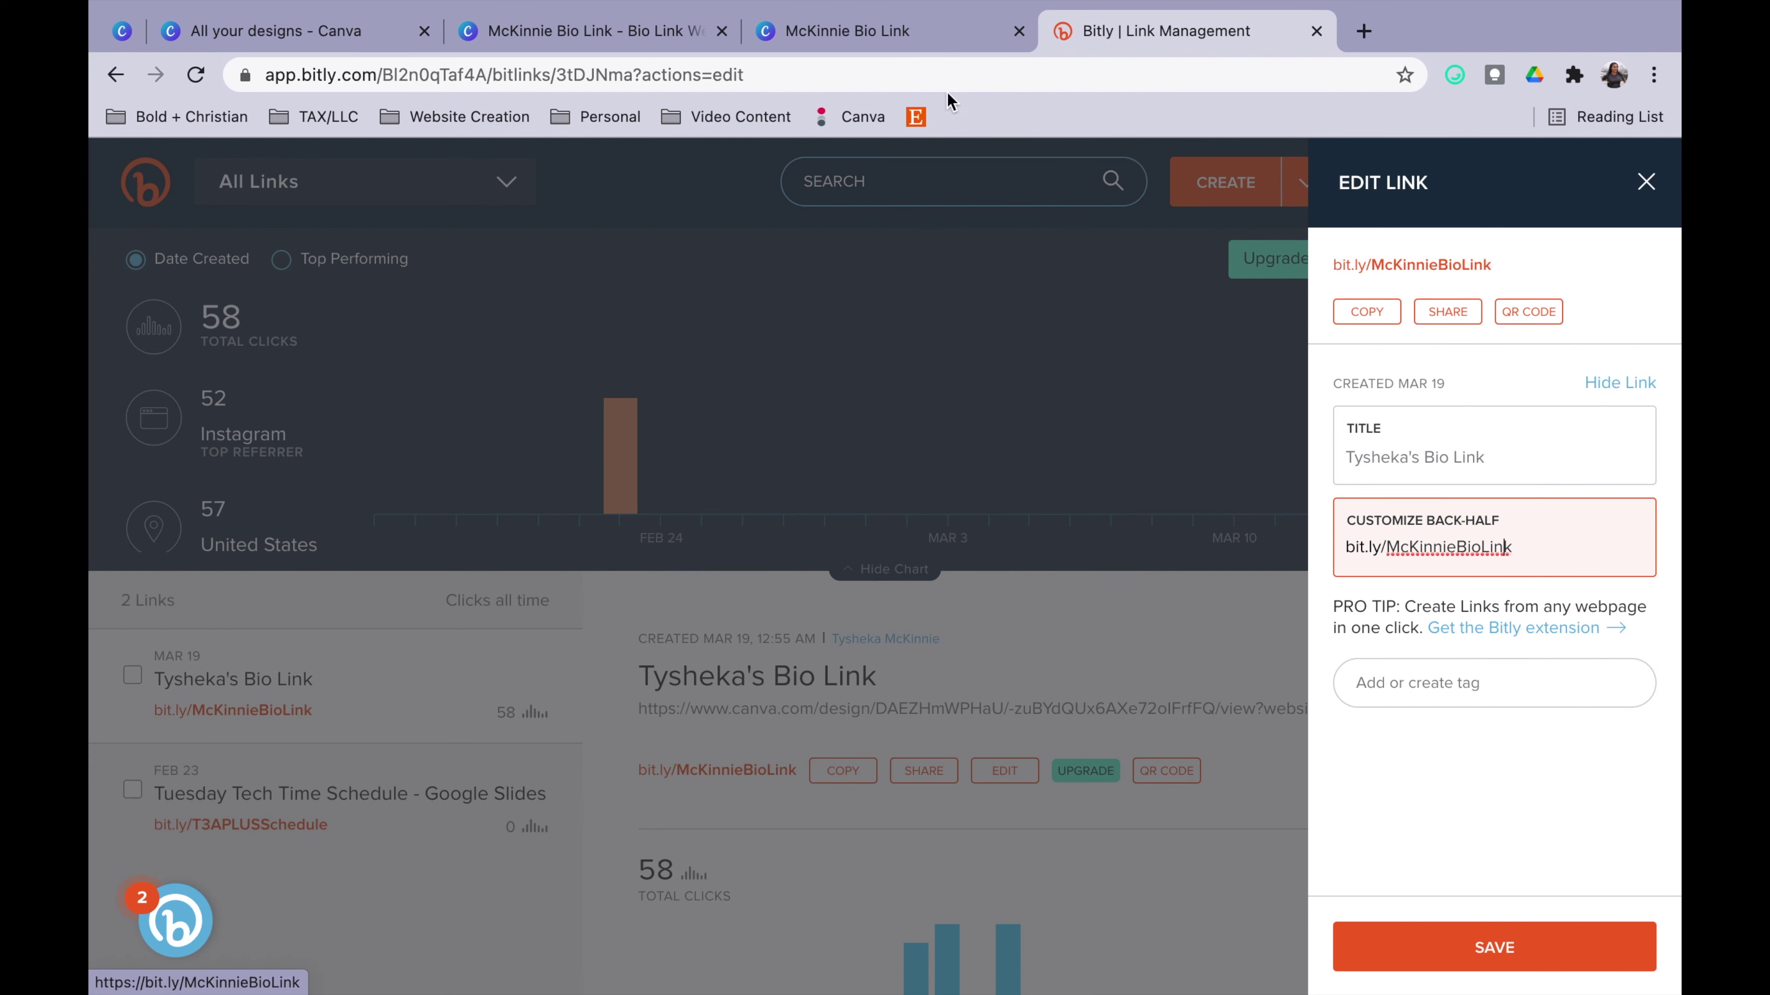
View the published Canva bio link page and its full address, and switch to the owner's Instagram profile to check the bio's short link
{"action": "left_click", "coordinate": [847, 31]}
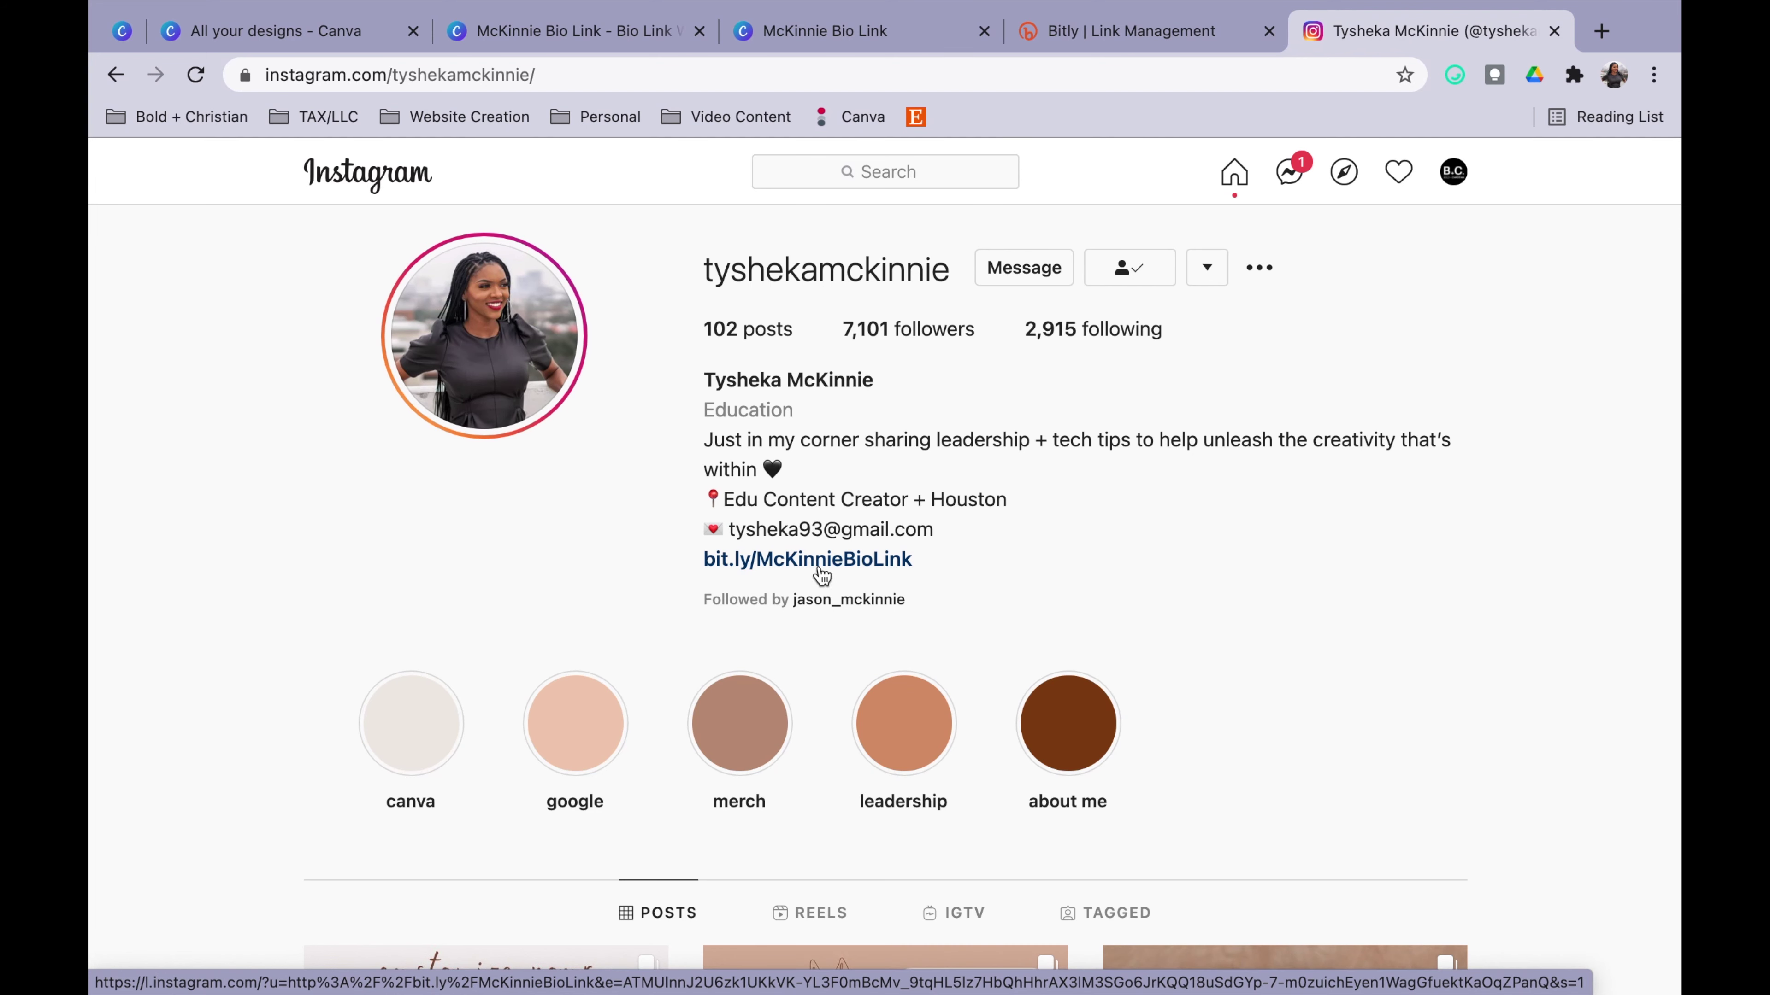
{"action": "left_click", "coordinate": [869, 26]}
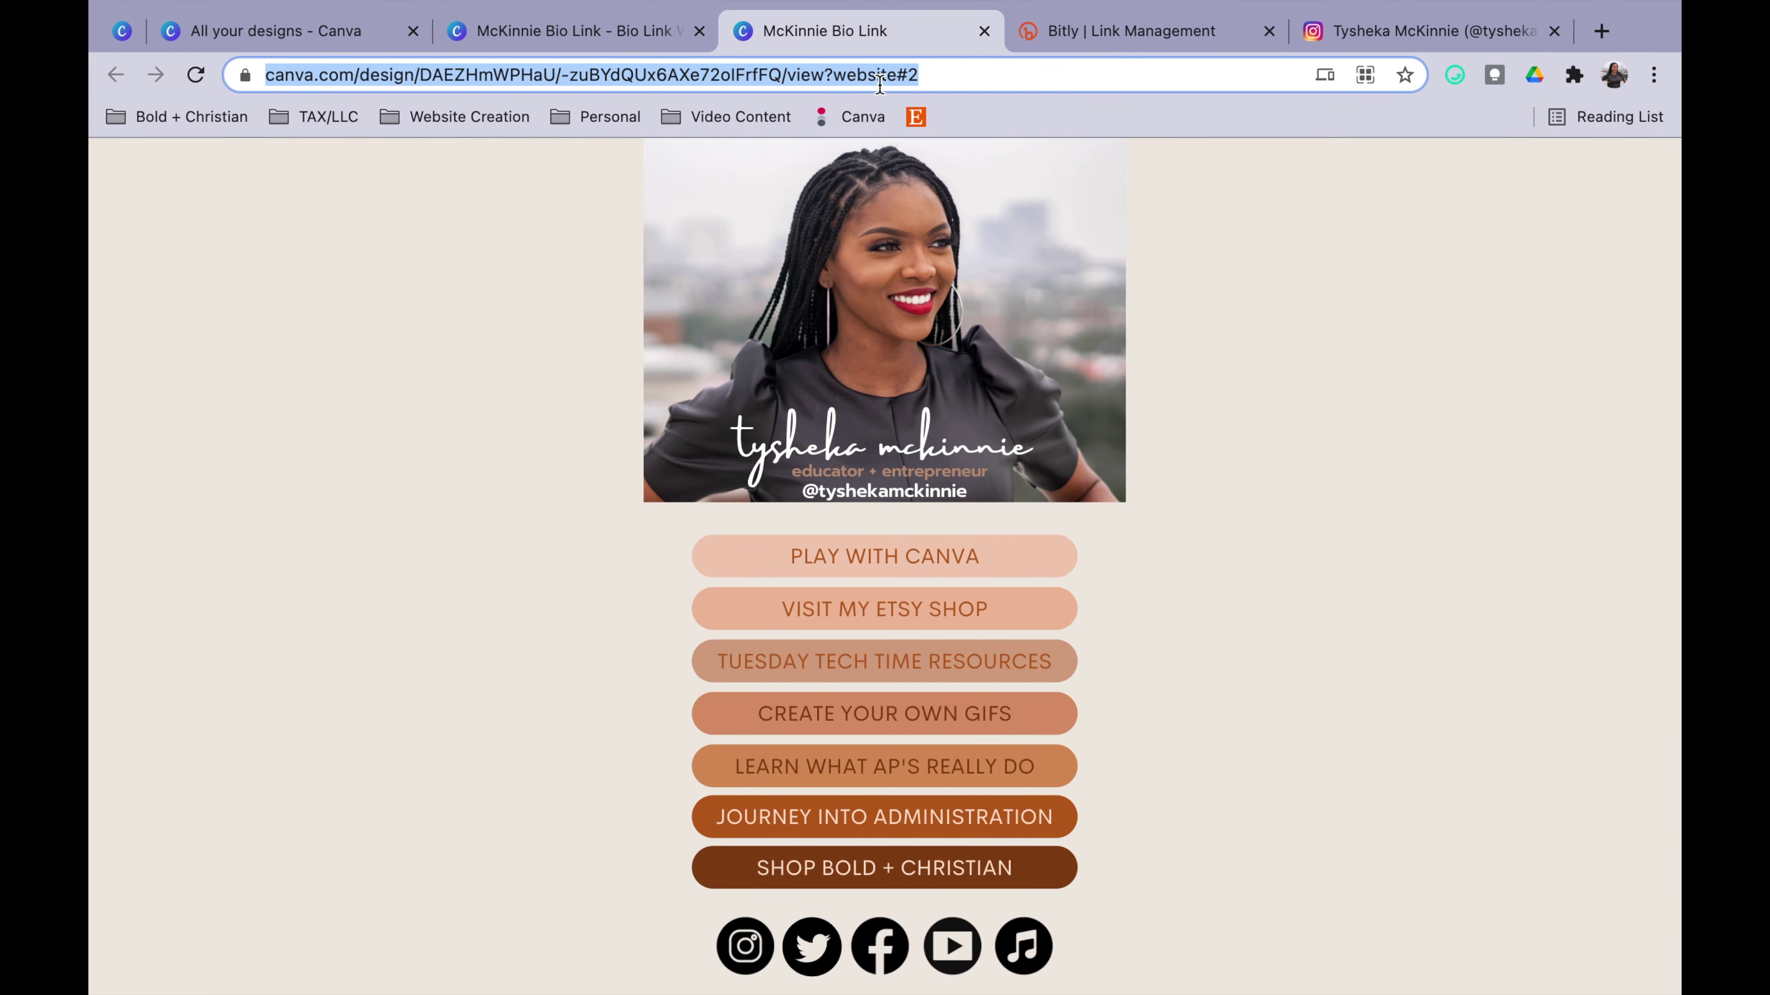
{"action": "left_click", "coordinate": [1386, 31]}
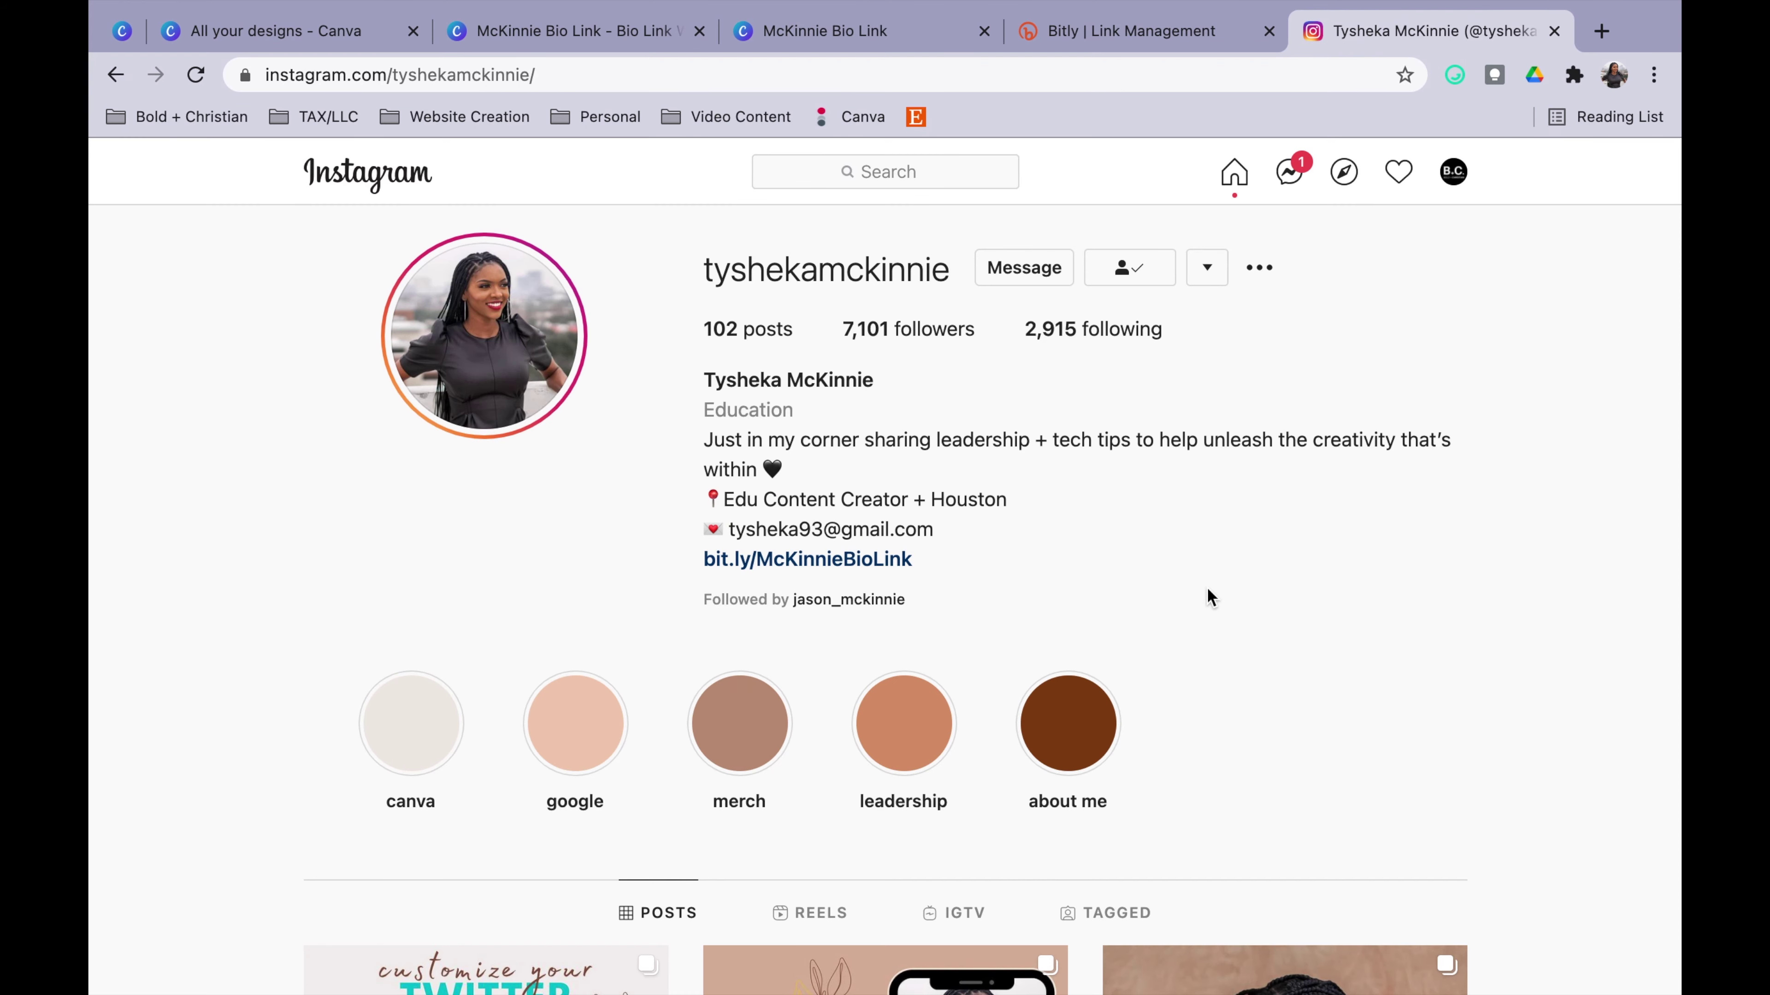